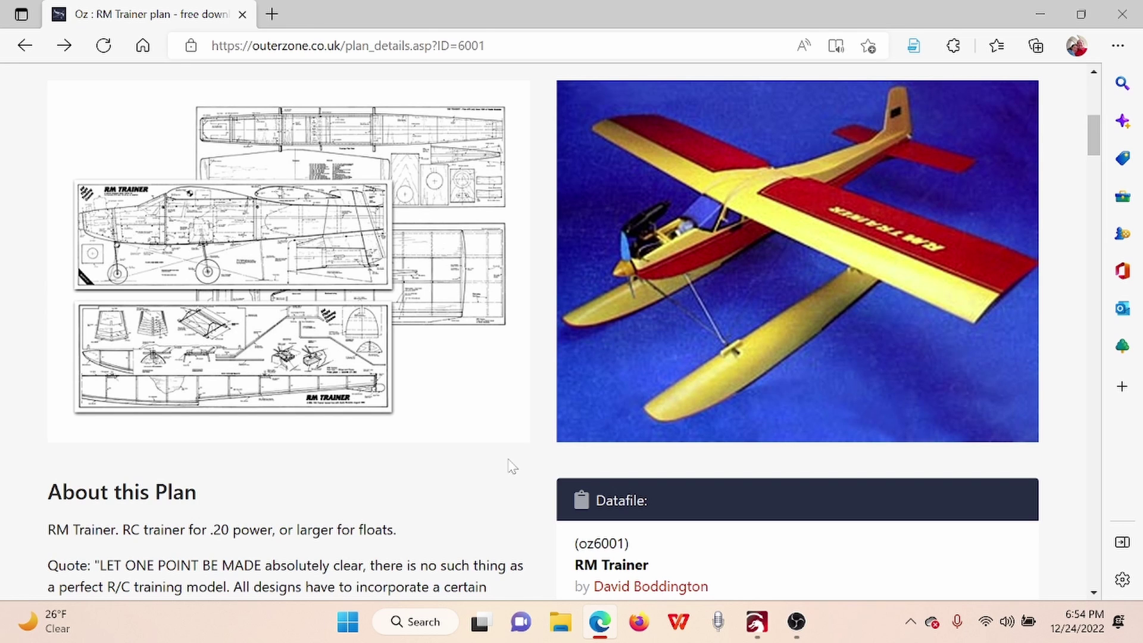
From the top of the RM Trainer page, go to Outerzone's Advanced page and scroll to the test pages list.
scroll(511, 466, up, 7)
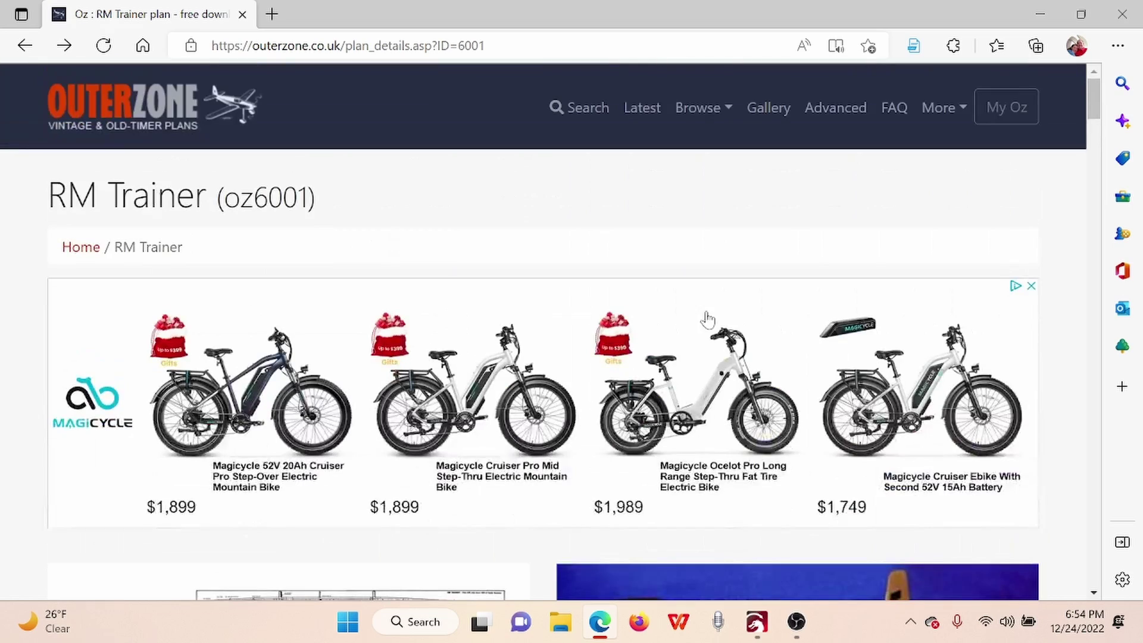
click(852, 117)
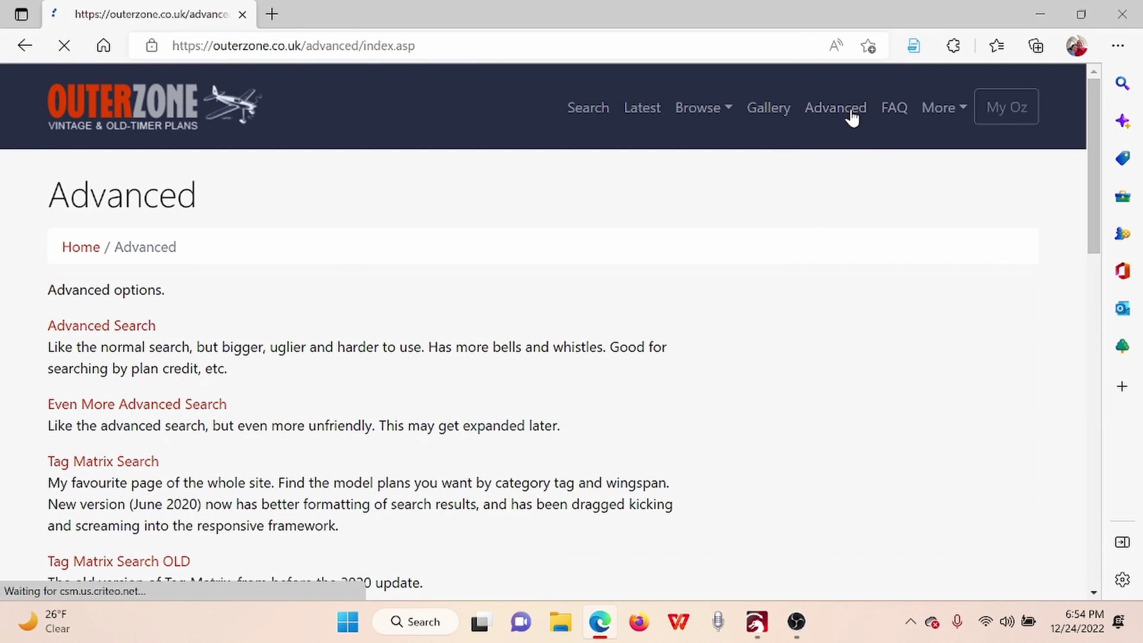
scroll(488, 386, down, 6)
scroll(487, 387, down, 5)
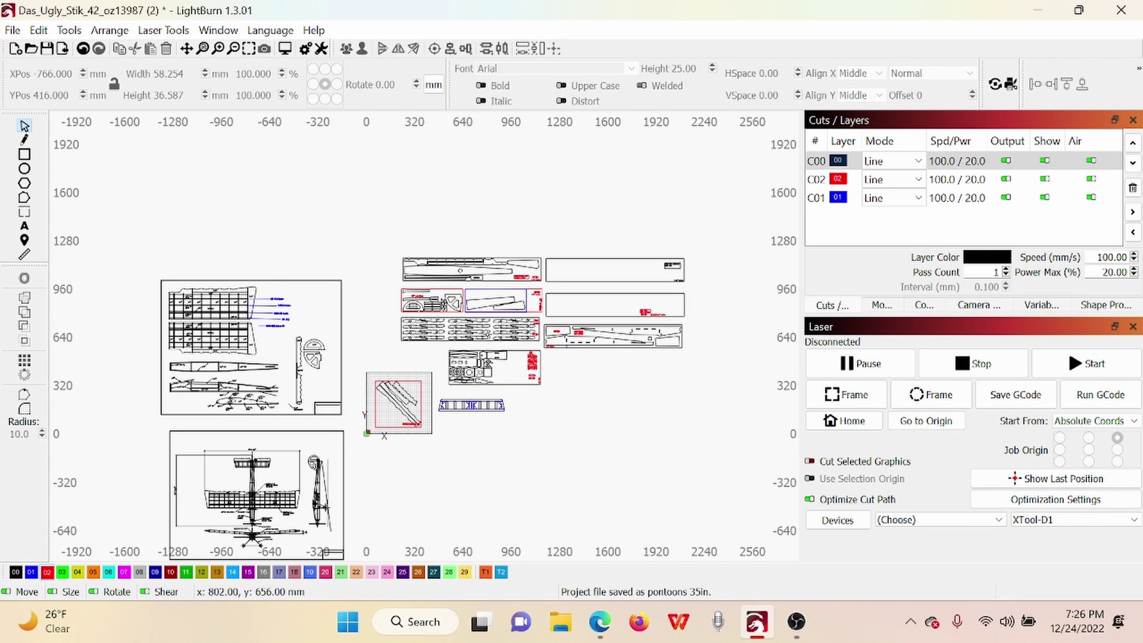
scroll(487, 334, up, 3)
scroll(487, 335, up, 2)
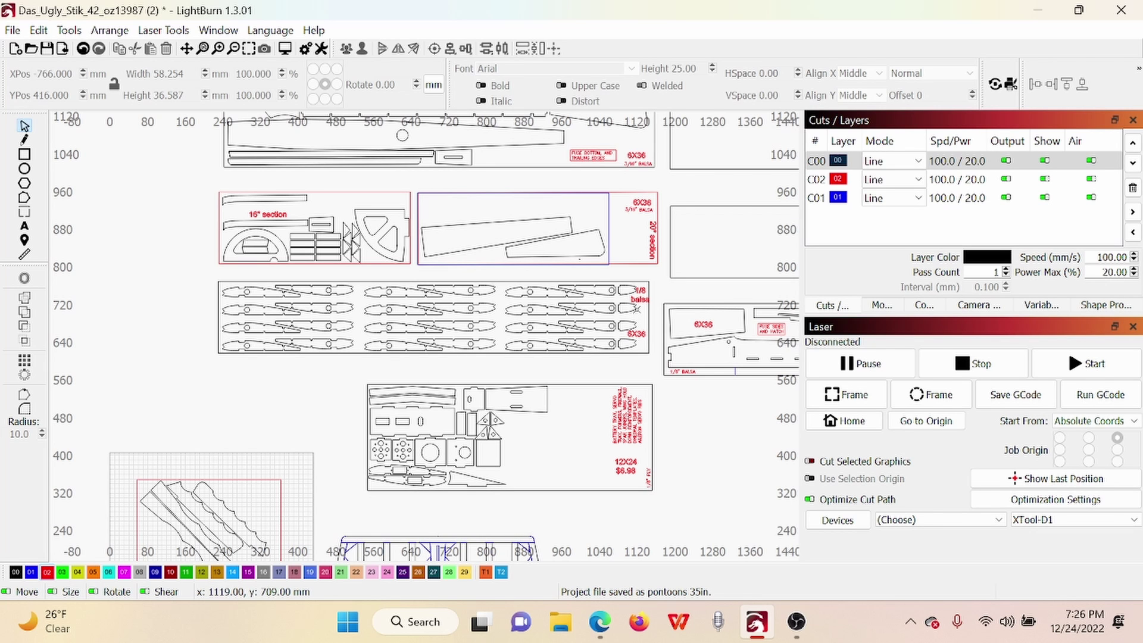
scroll(640, 308, up, 3)
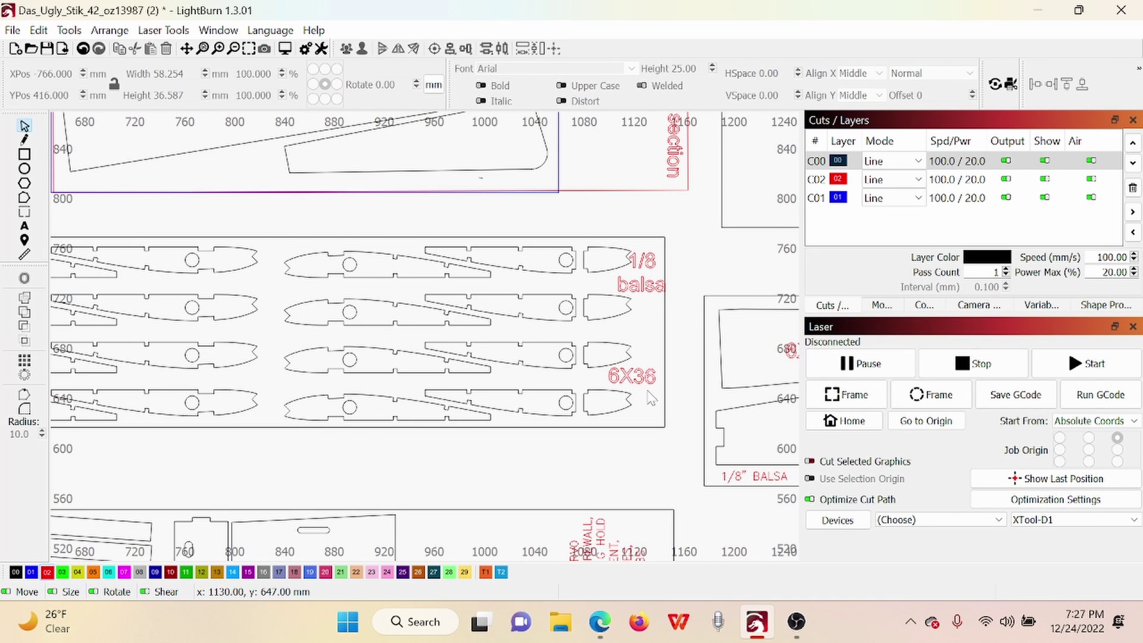
scroll(651, 398, down, 4)
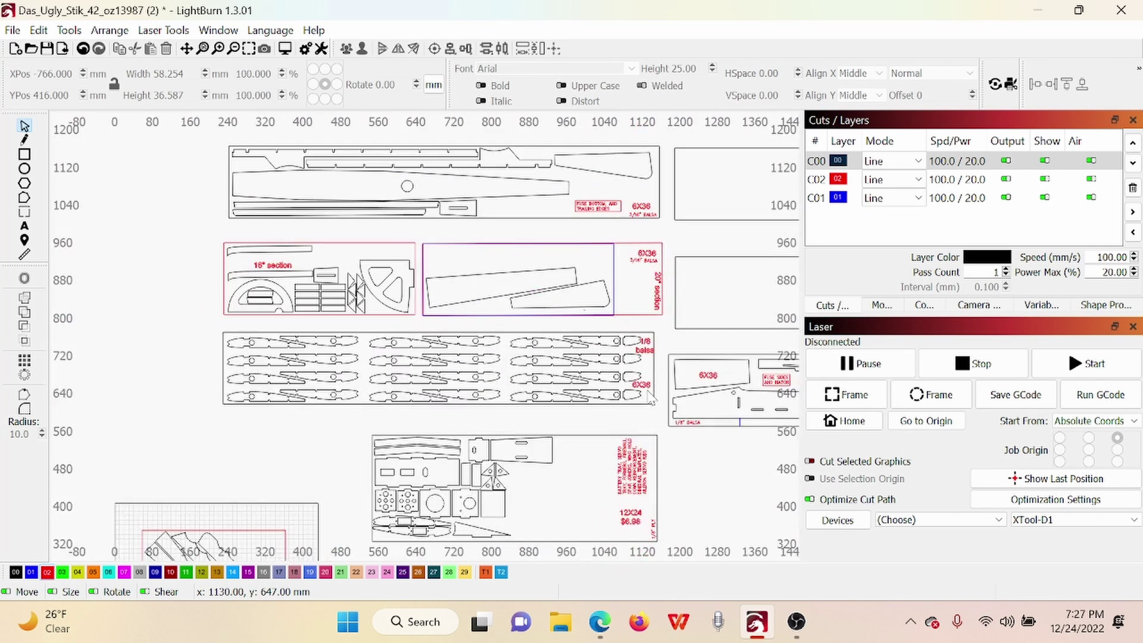
scroll(650, 398, down, 2)
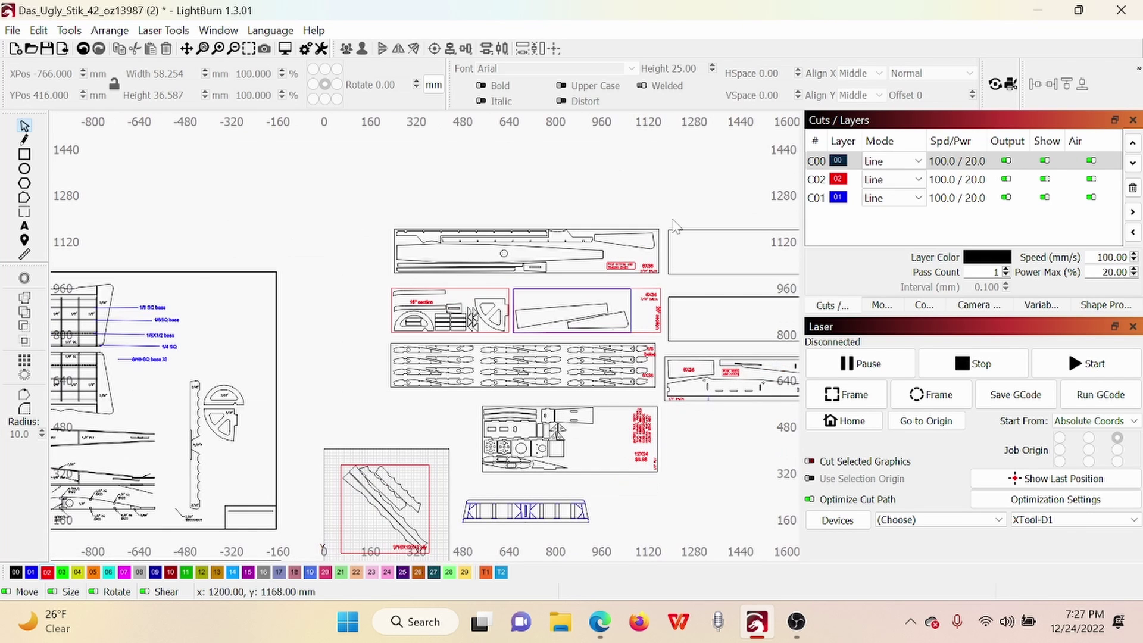
drag(685, 188, 584, 192)
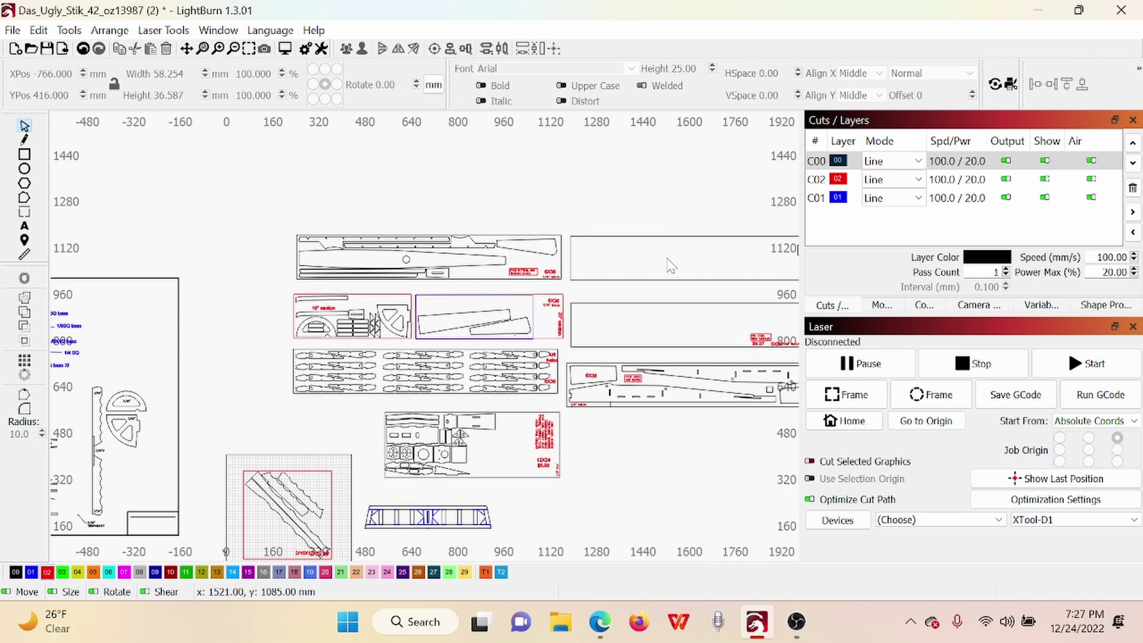
scroll(384, 258, up, 3)
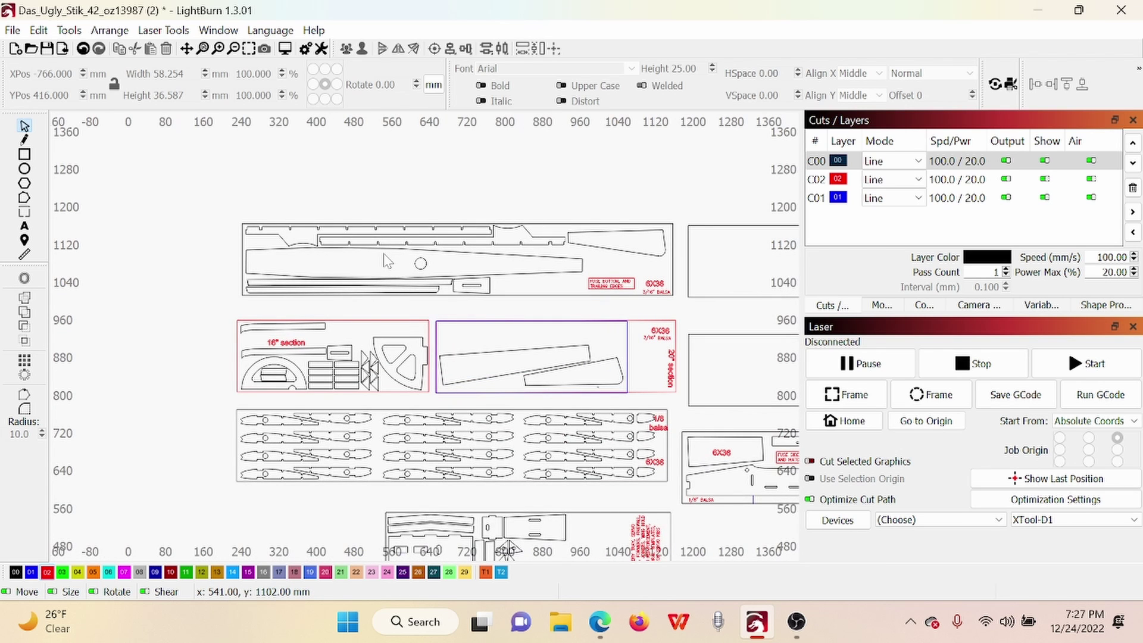
scroll(384, 256, down, 6)
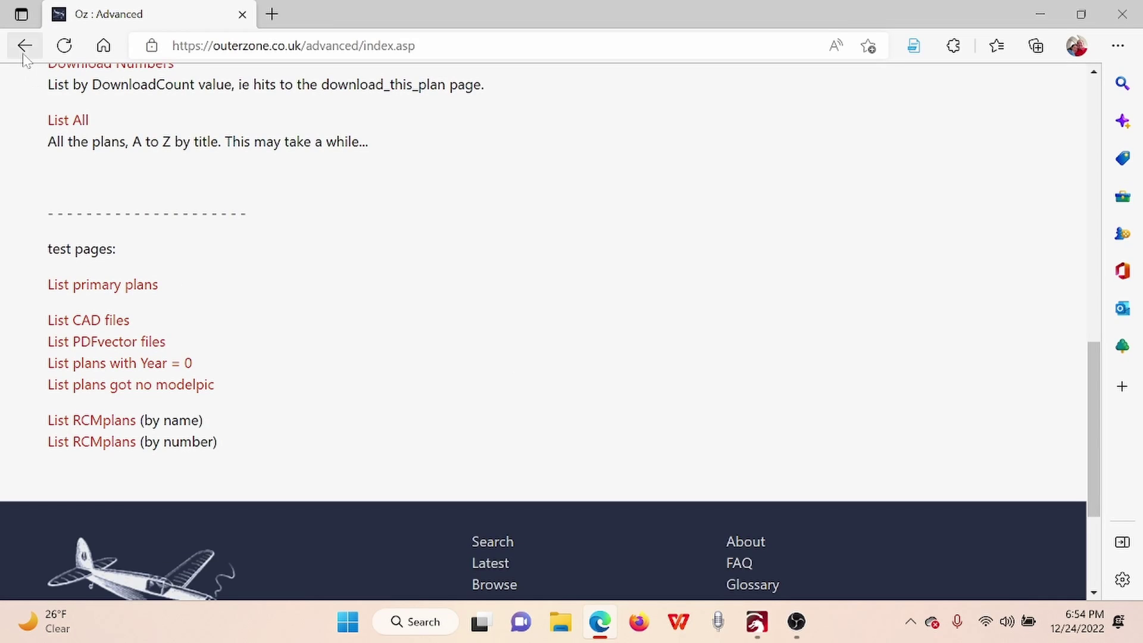
Return to the RM Trainer (oz6001) page and scroll down to the plan PDF and two supplement downloads.
click(24, 49)
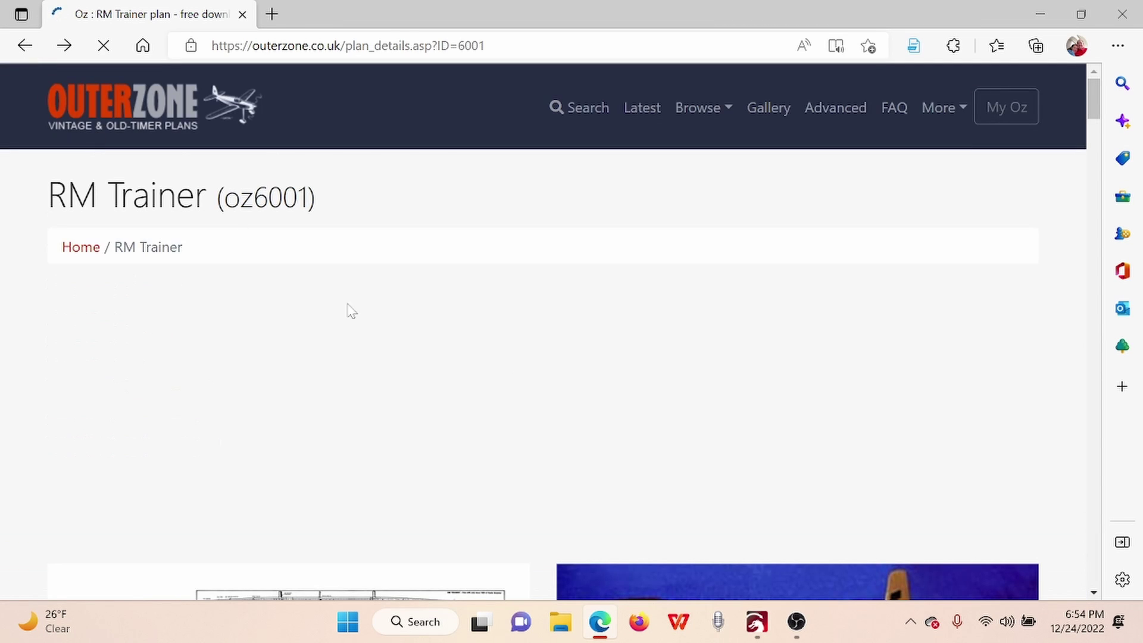
scroll(515, 404, down, 5)
scroll(515, 405, down, 4)
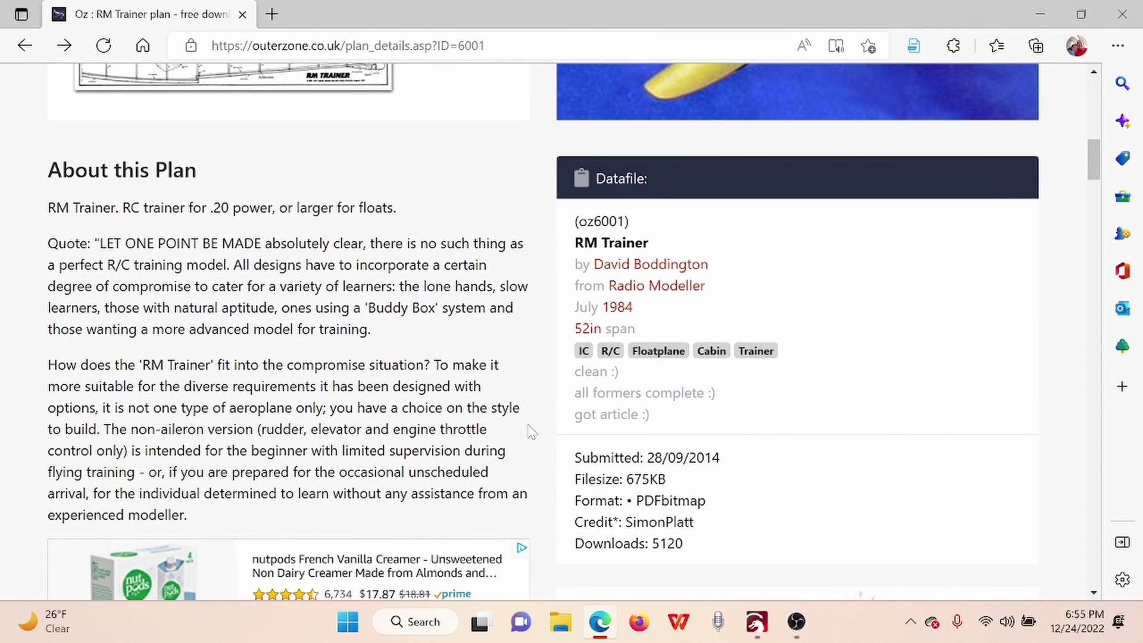
scroll(531, 432, up, 4)
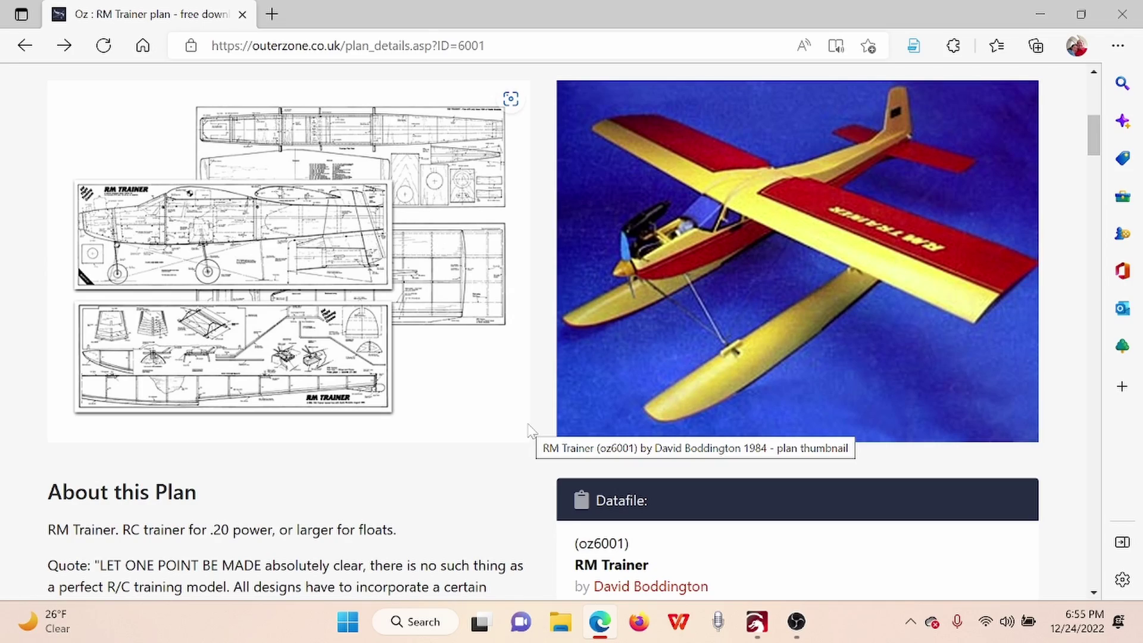
scroll(531, 430, down, 5)
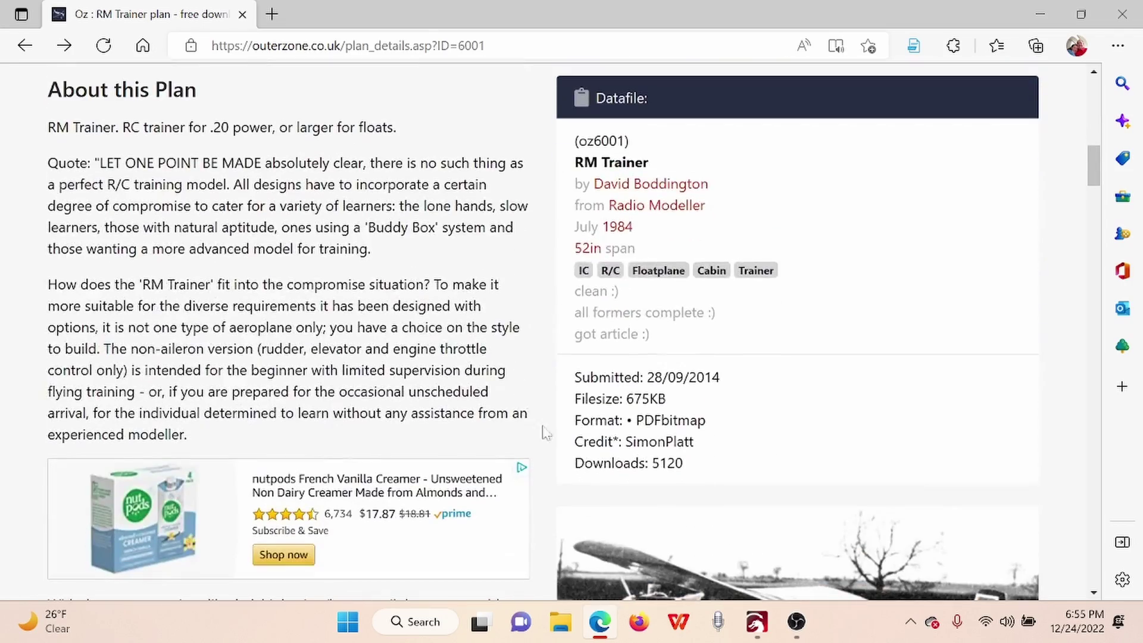
scroll(519, 403, down, 15)
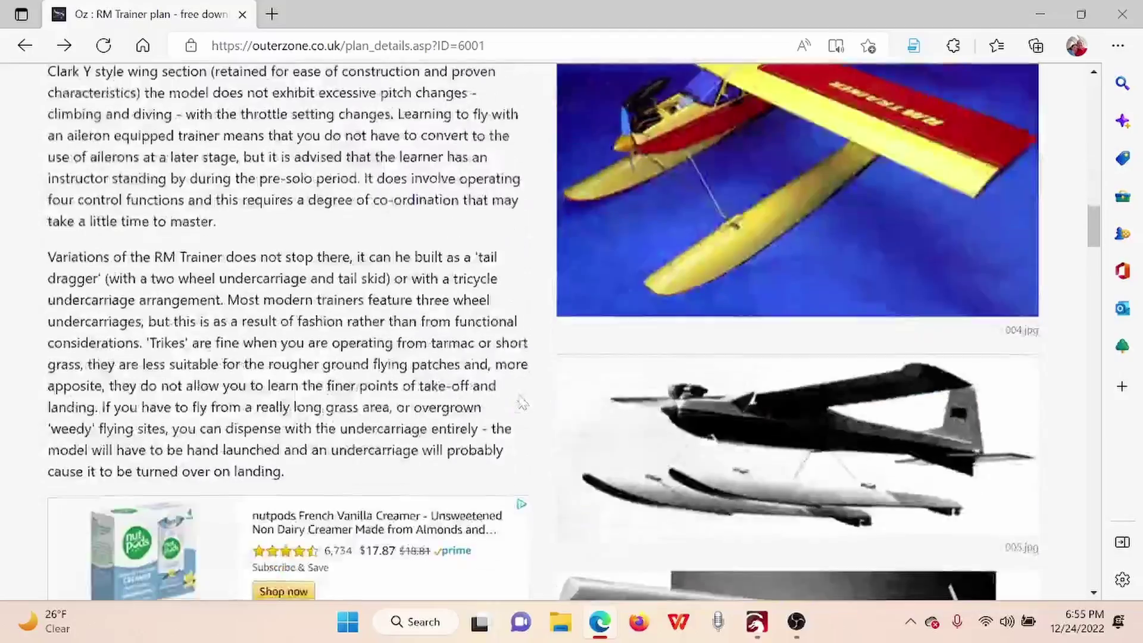
scroll(520, 403, down, 20)
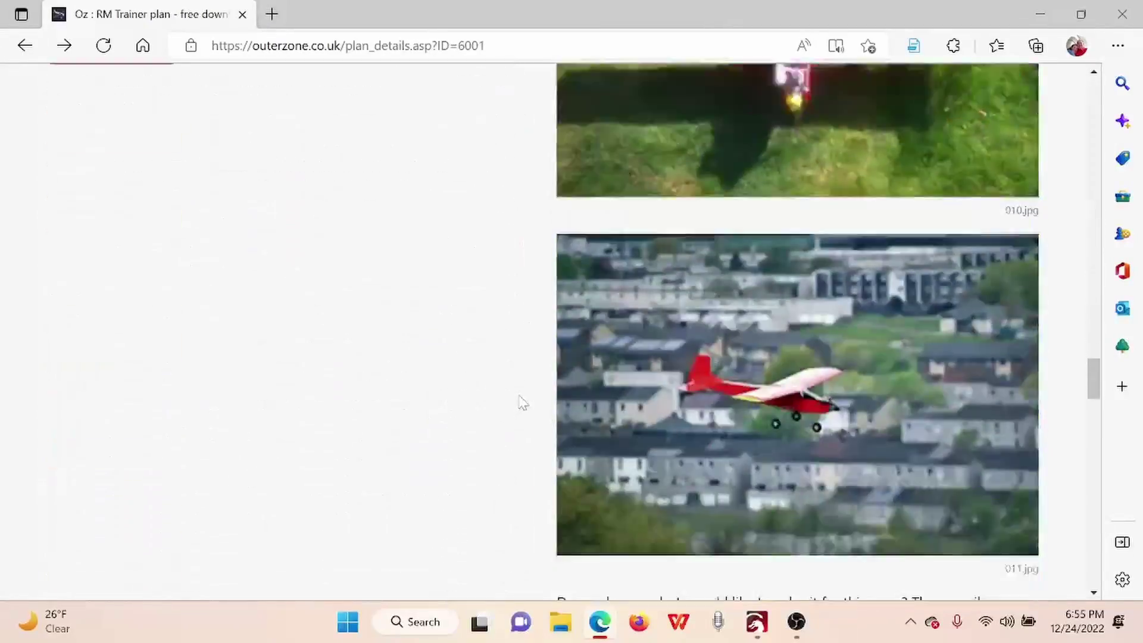
scroll(520, 403, down, 8)
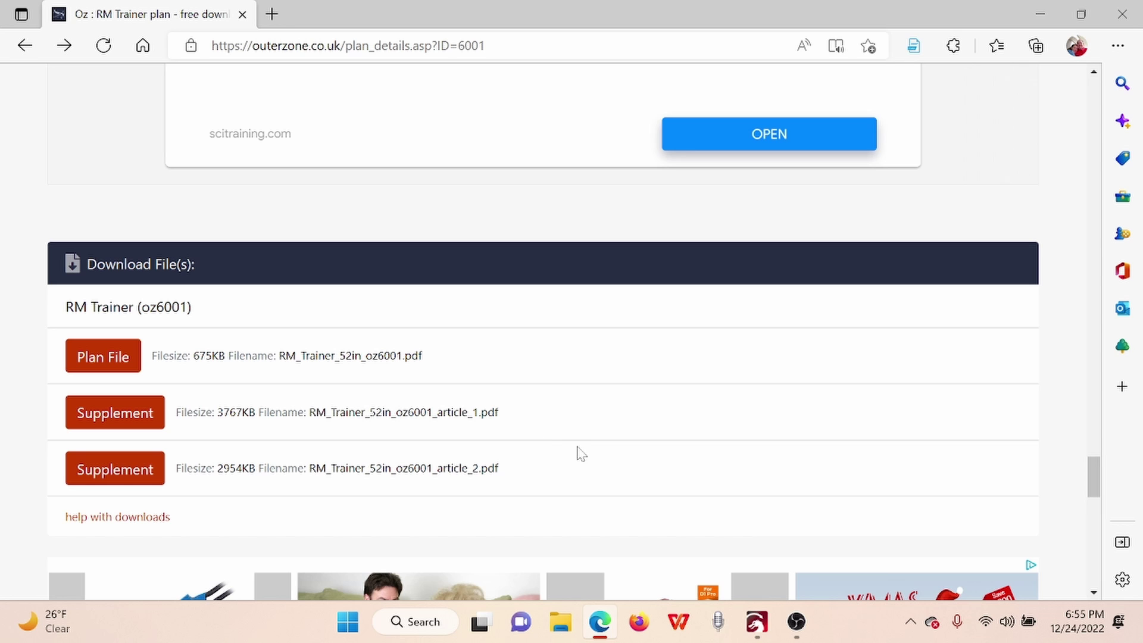
Open RM_Trainer_52in_oz6001 (1).pdf from Downloads using the All supported file filter.
click(755, 624)
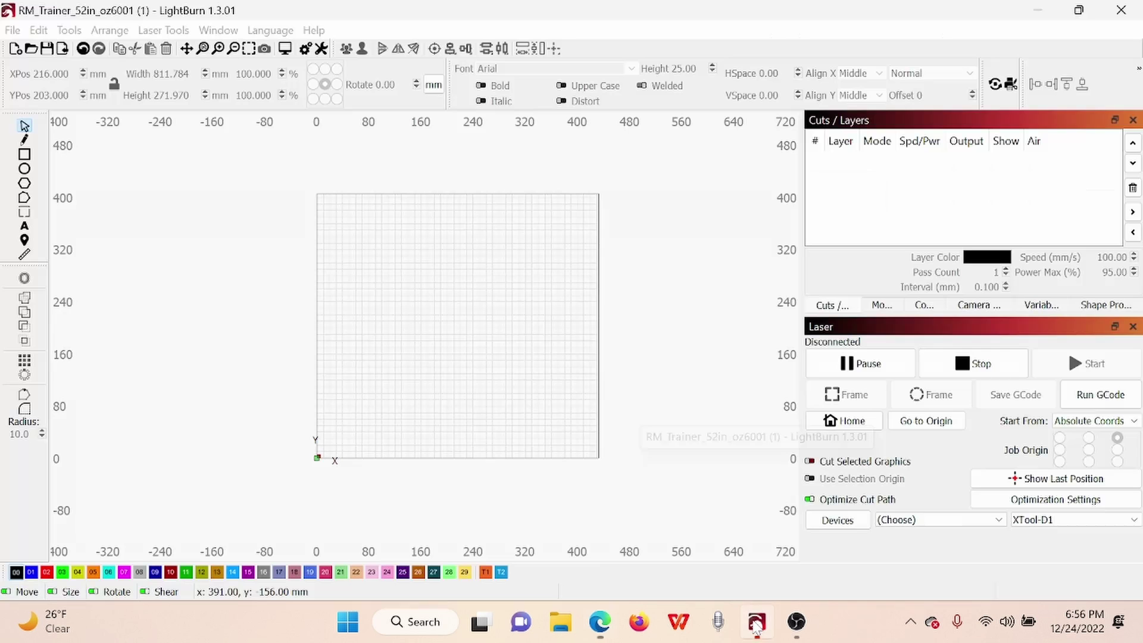
click(31, 49)
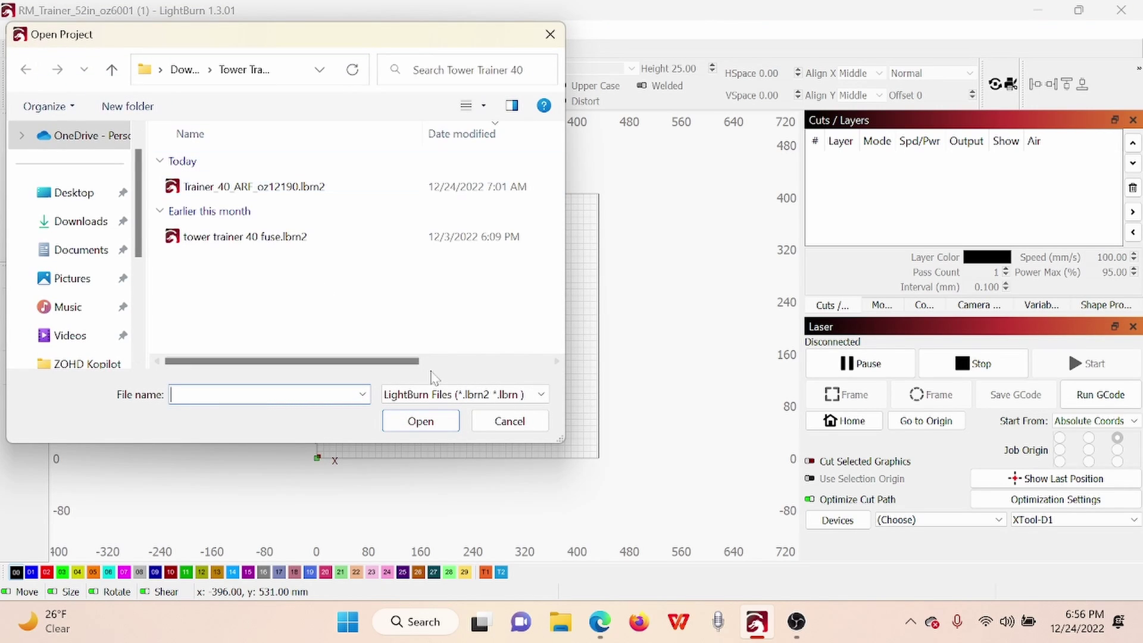
click(454, 395)
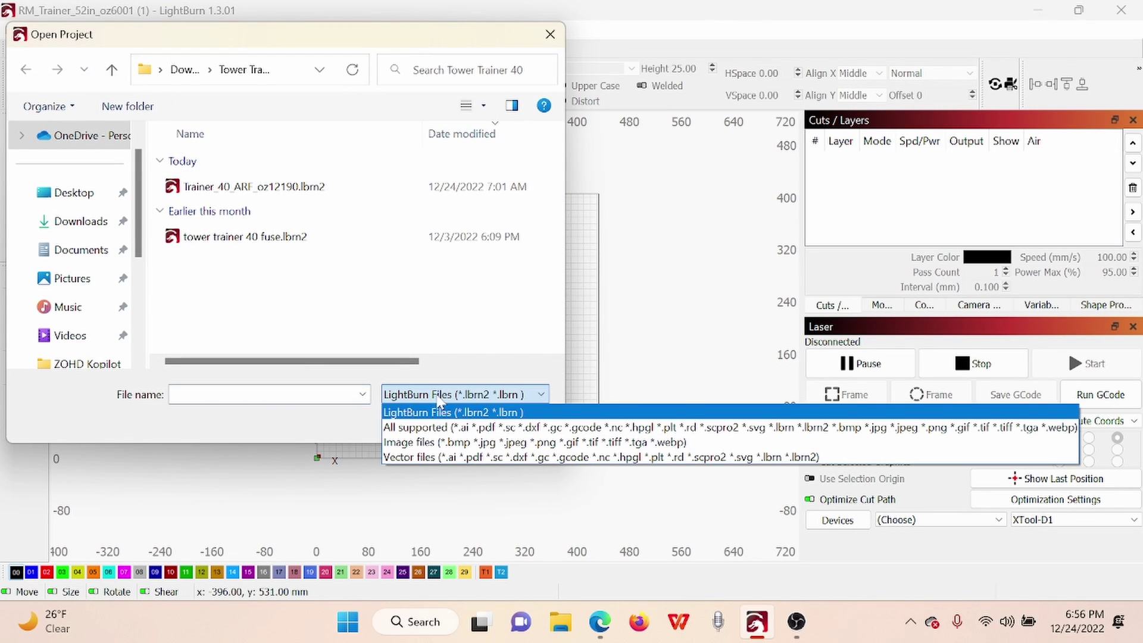
click(438, 428)
click(81, 219)
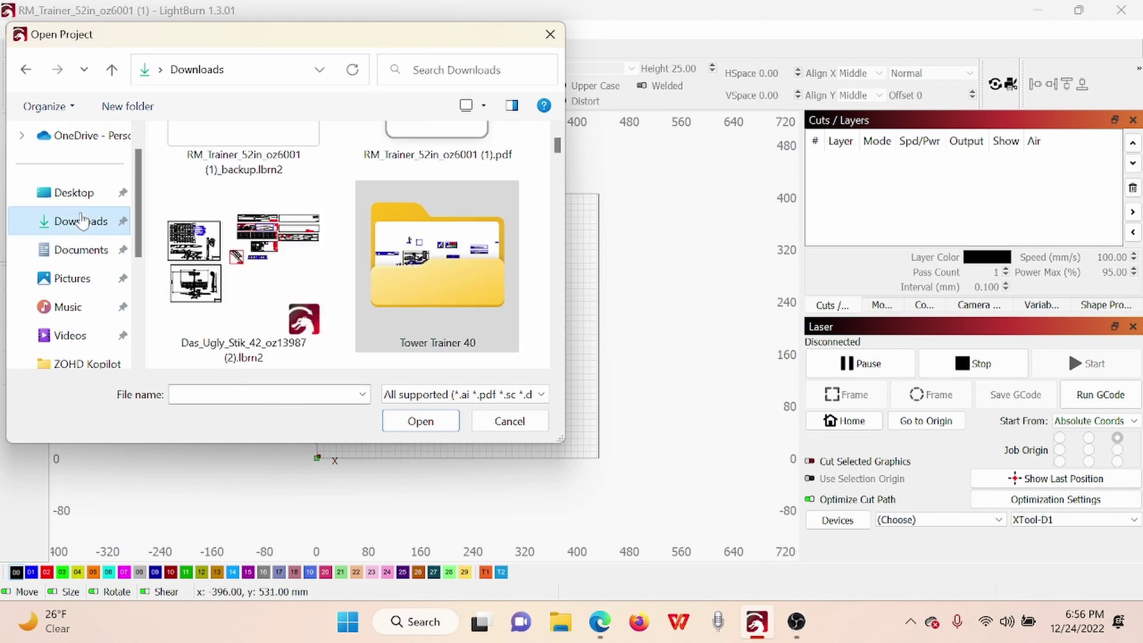
scroll(325, 288, up, 3)
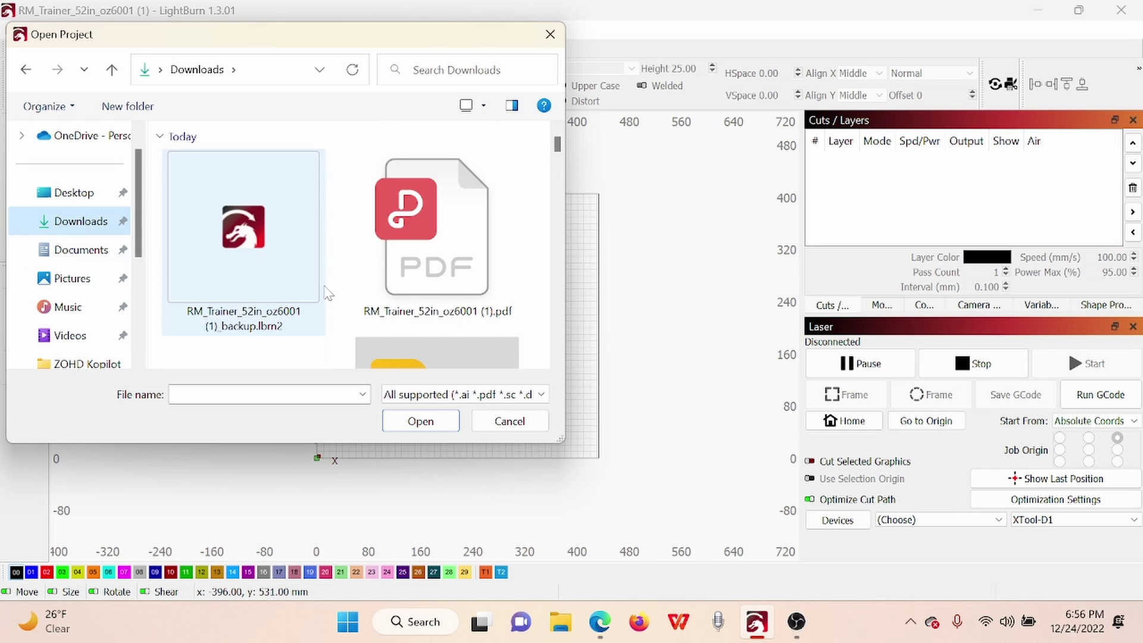
click(424, 265)
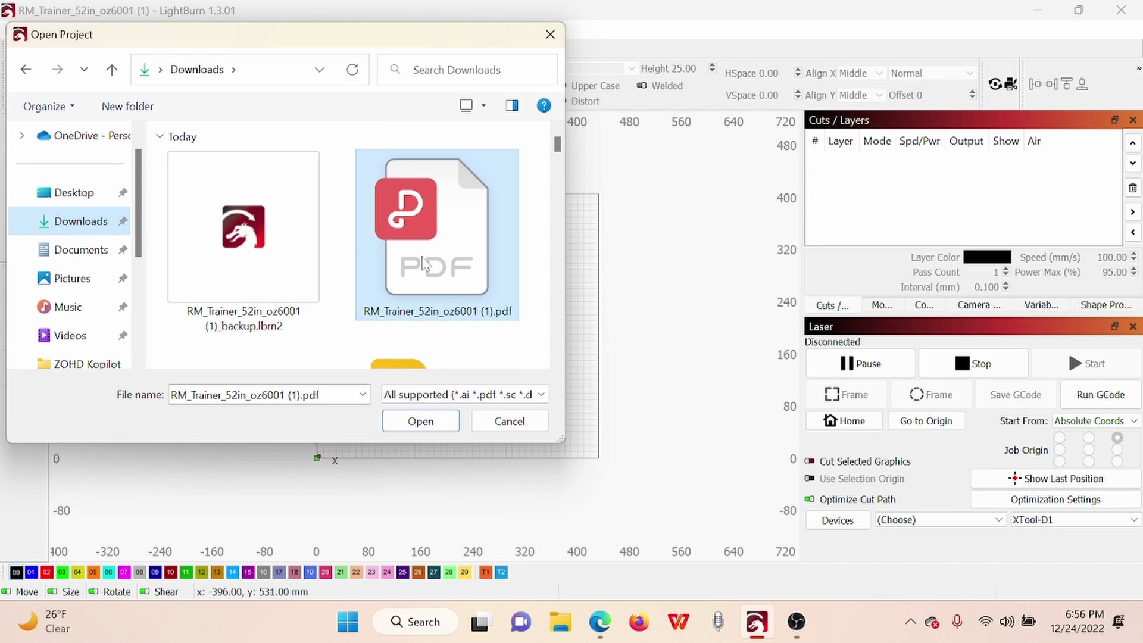
click(419, 421)
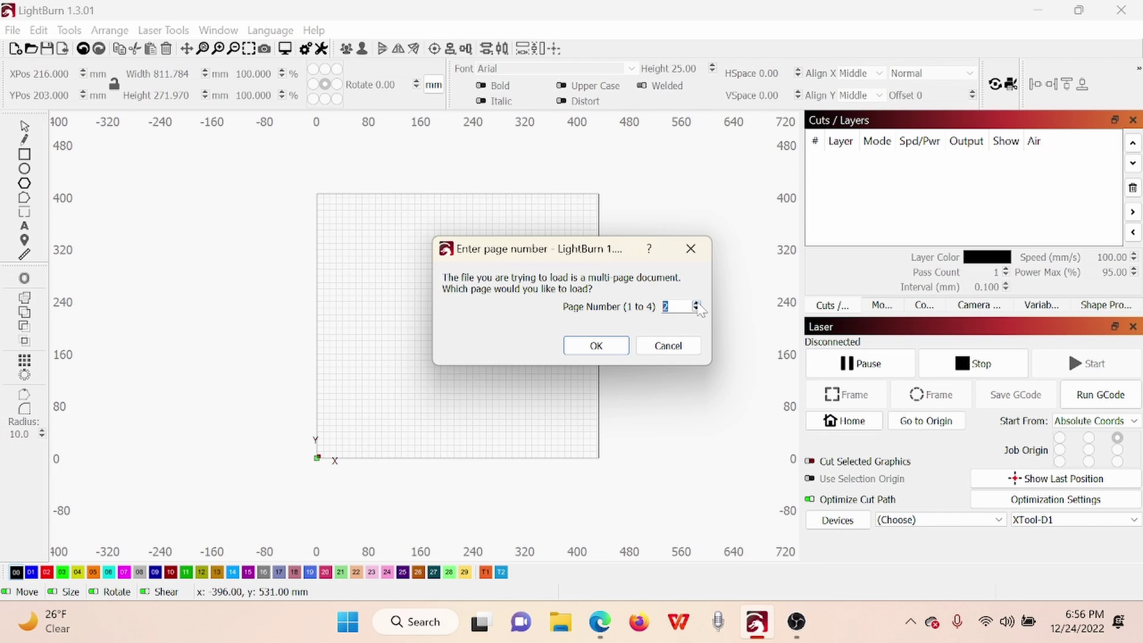
Import page 4 as an 811.784 × 271.970 mm image and move it left of the work area.
click(588, 348)
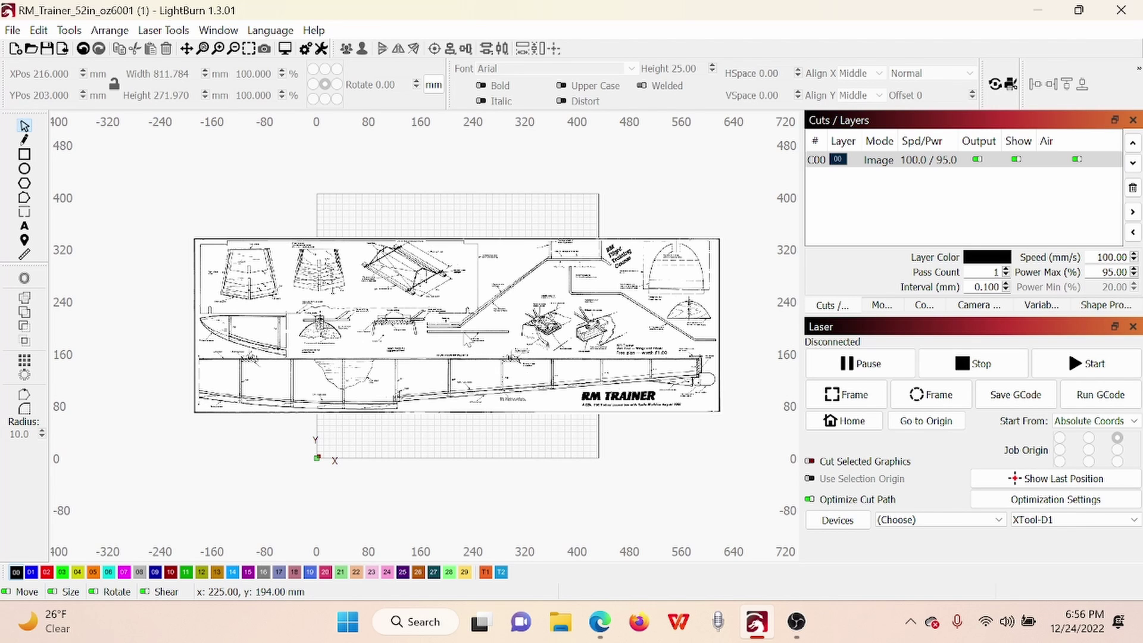
click(465, 337)
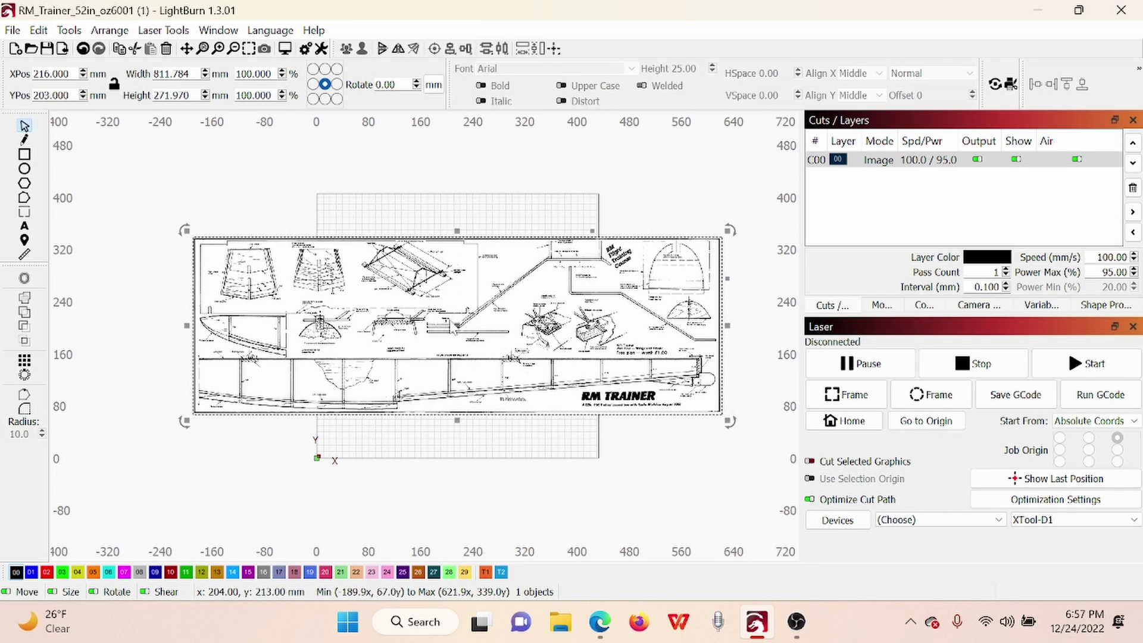
drag(456, 322, 48, 301)
drag(130, 428, 463, 423)
scroll(417, 427, down, 1)
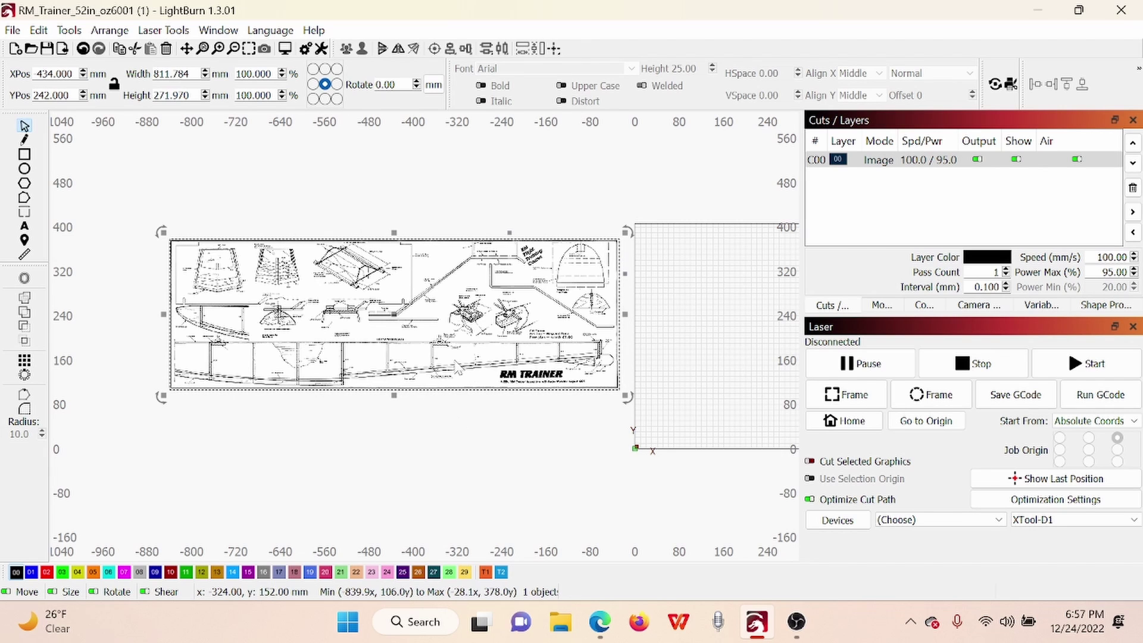
Use Trace Image on the plan, check the preview lines, and delete the bitmap after tracing.
right_click(439, 311)
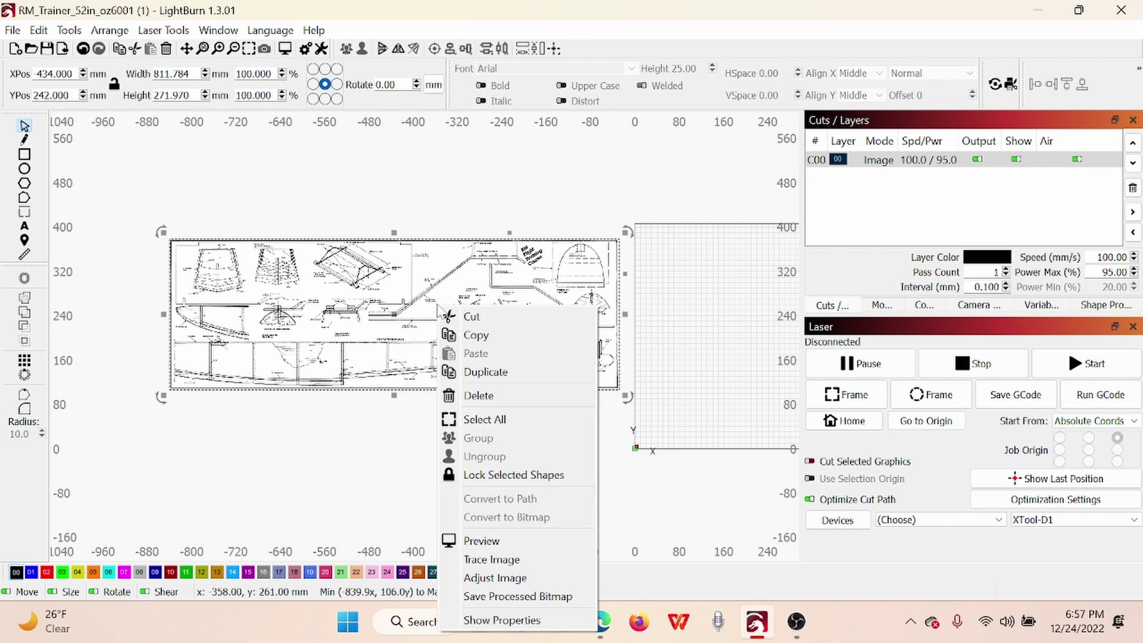
click(474, 569)
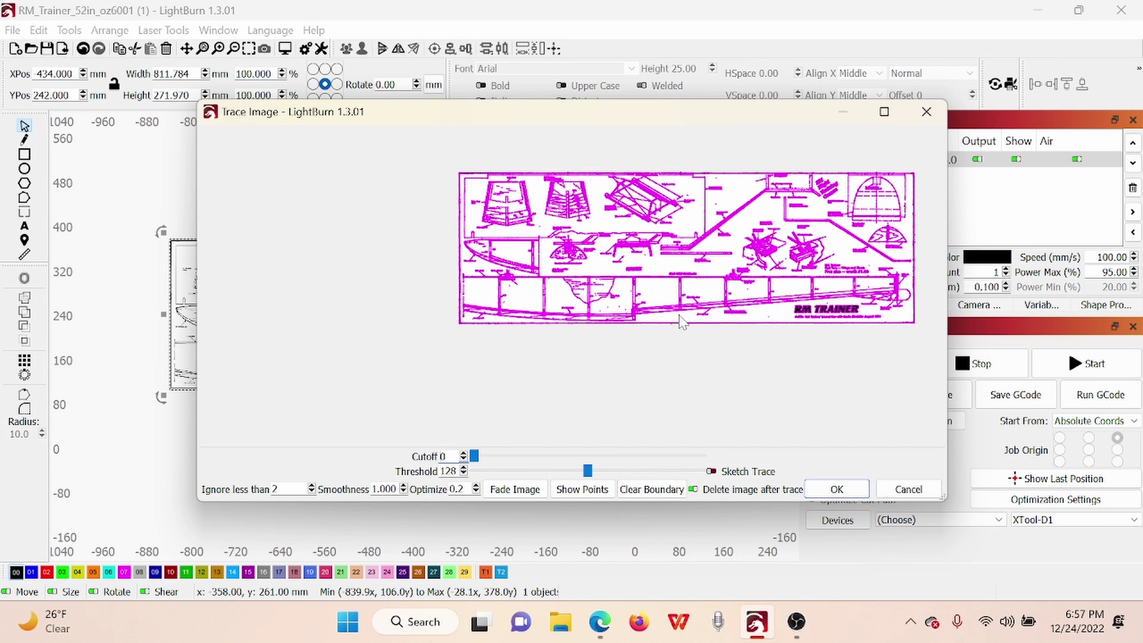
scroll(682, 322, up, 4)
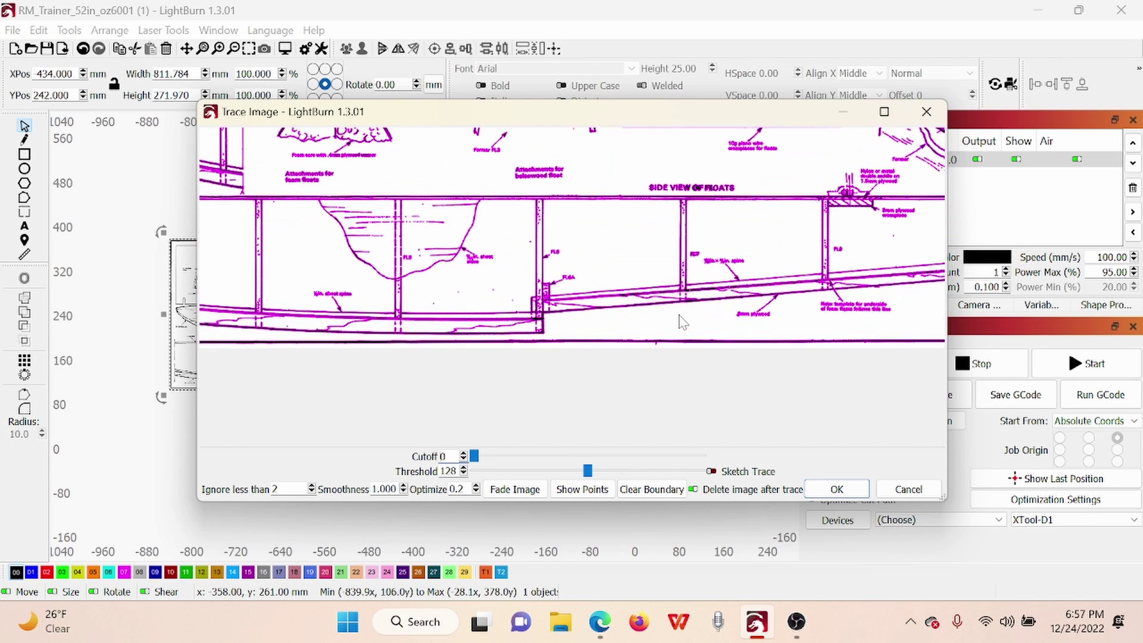
scroll(648, 328, up, 1)
scroll(647, 328, up, 2)
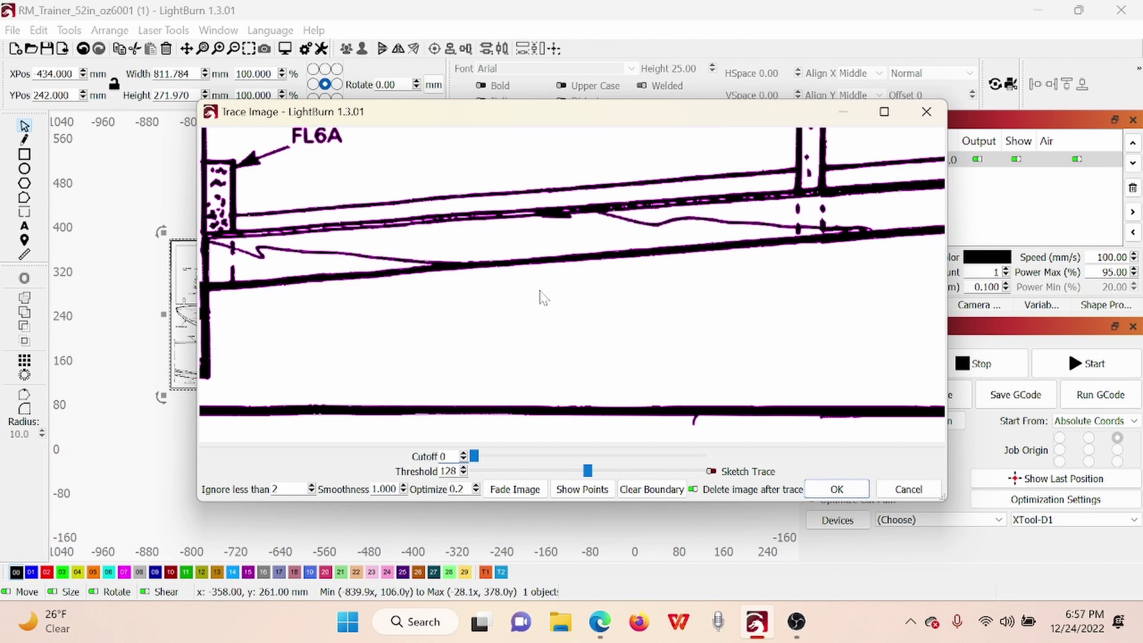
scroll(581, 286, up, 4)
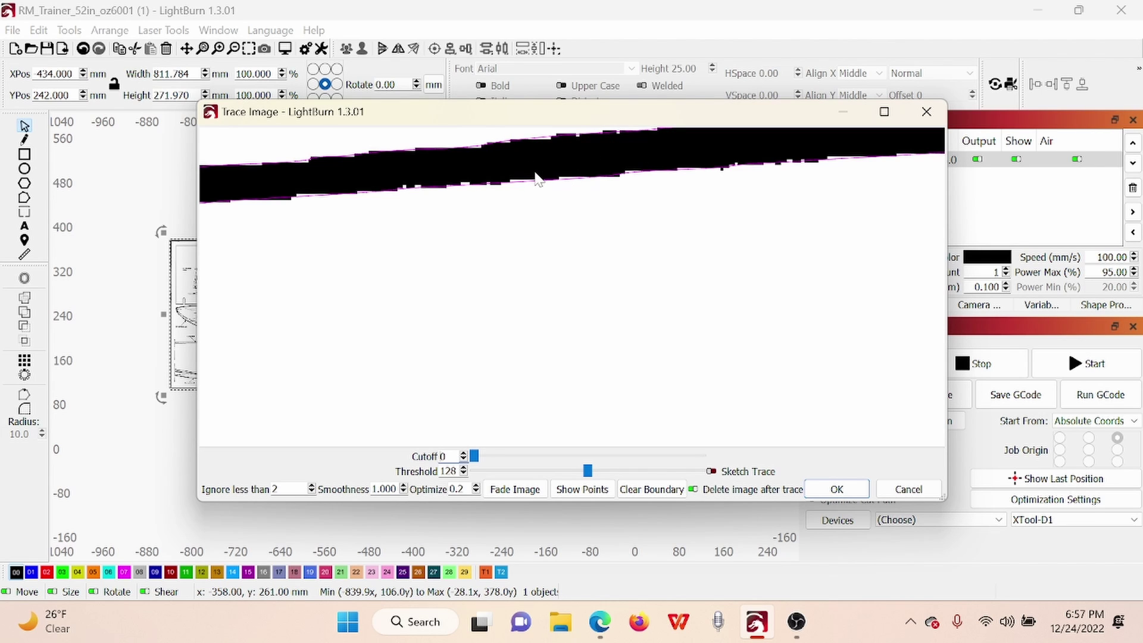
scroll(704, 305, down, 4)
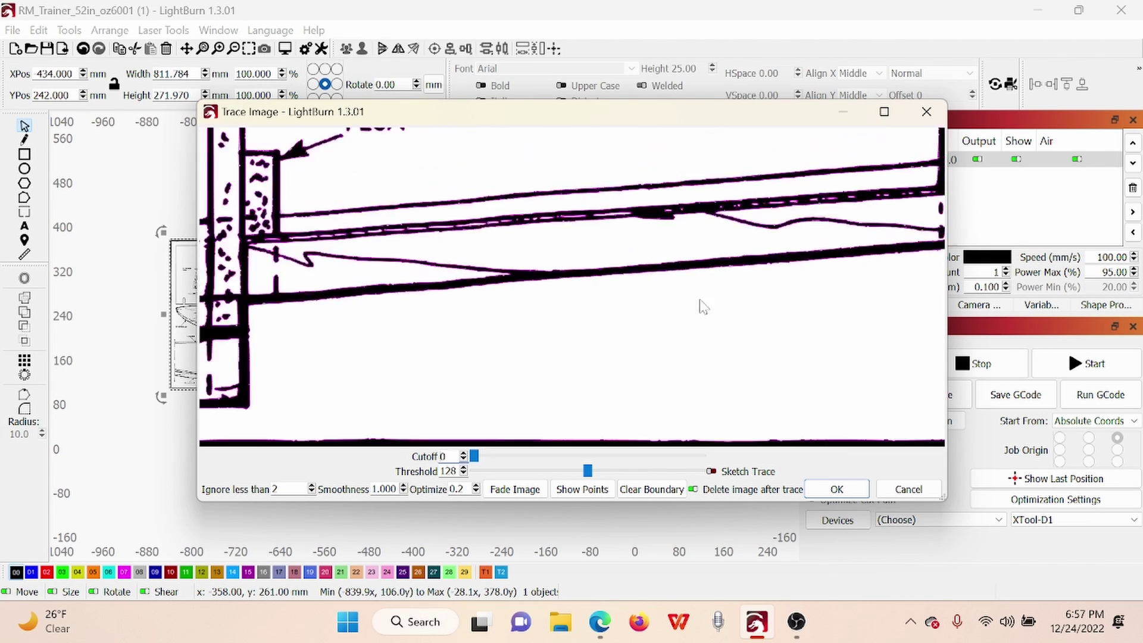
scroll(704, 307, down, 5)
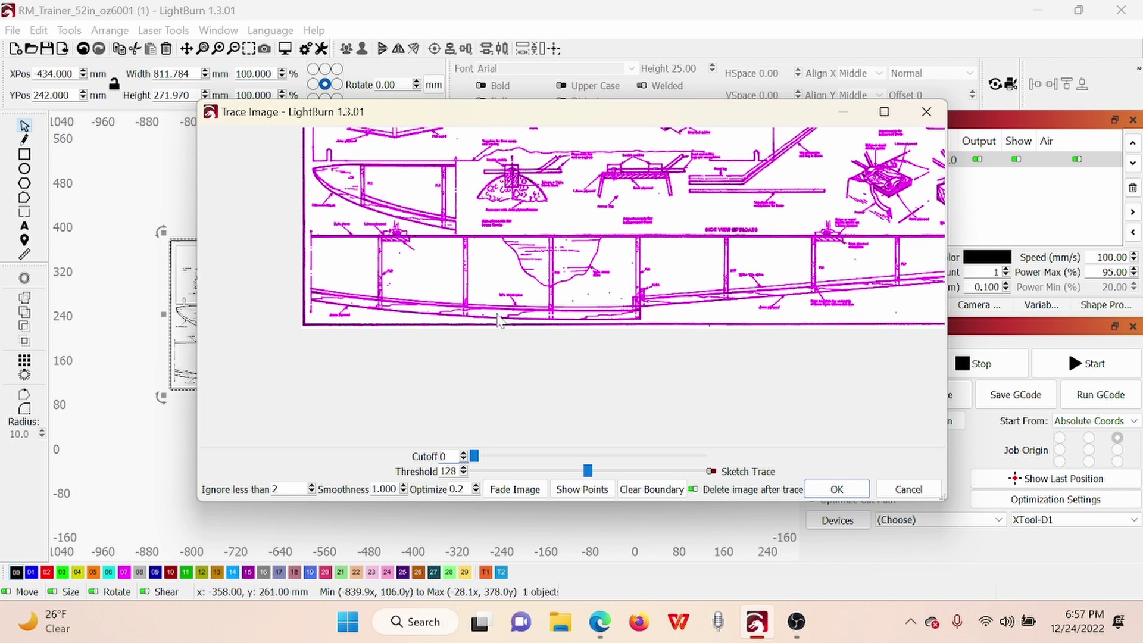
scroll(429, 319, up, 8)
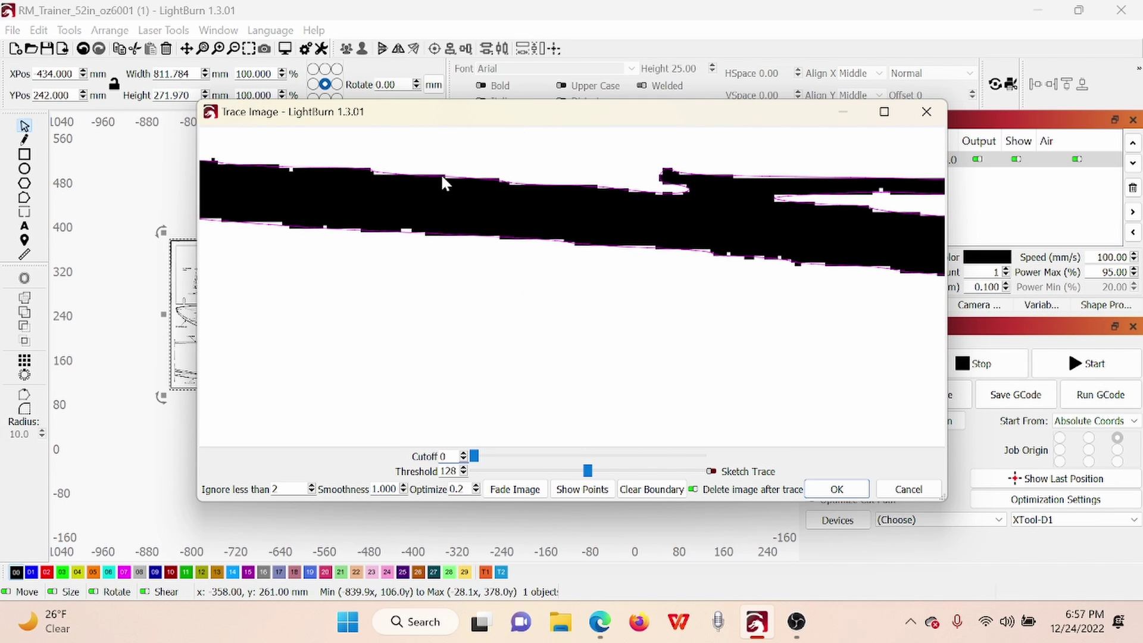
scroll(631, 325, down, 3)
scroll(637, 339, down, 4)
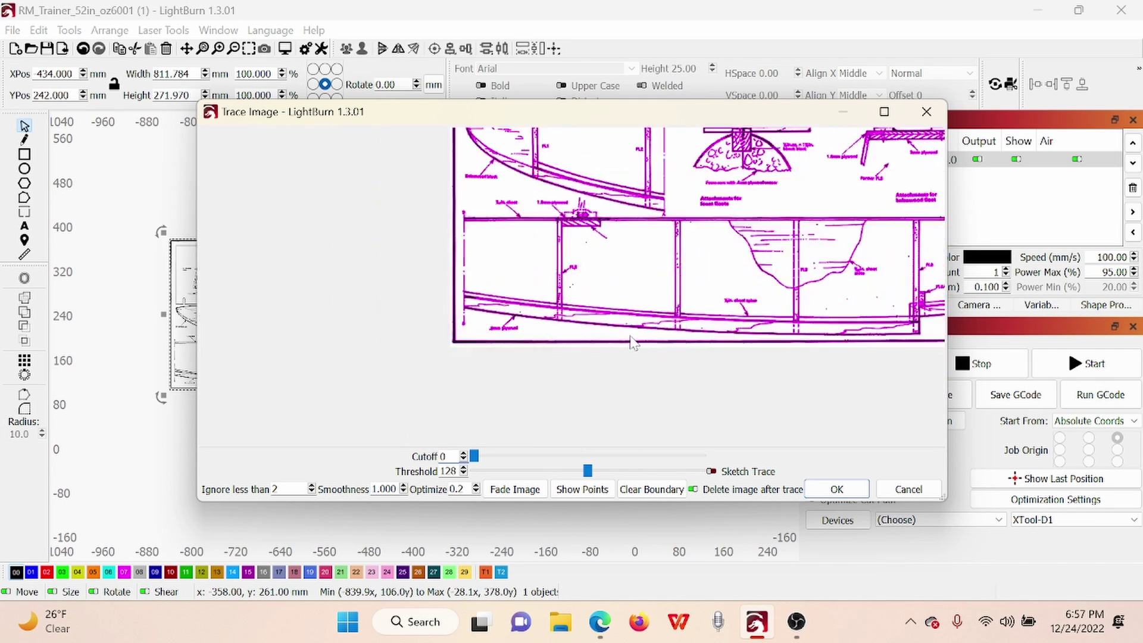
click(837, 490)
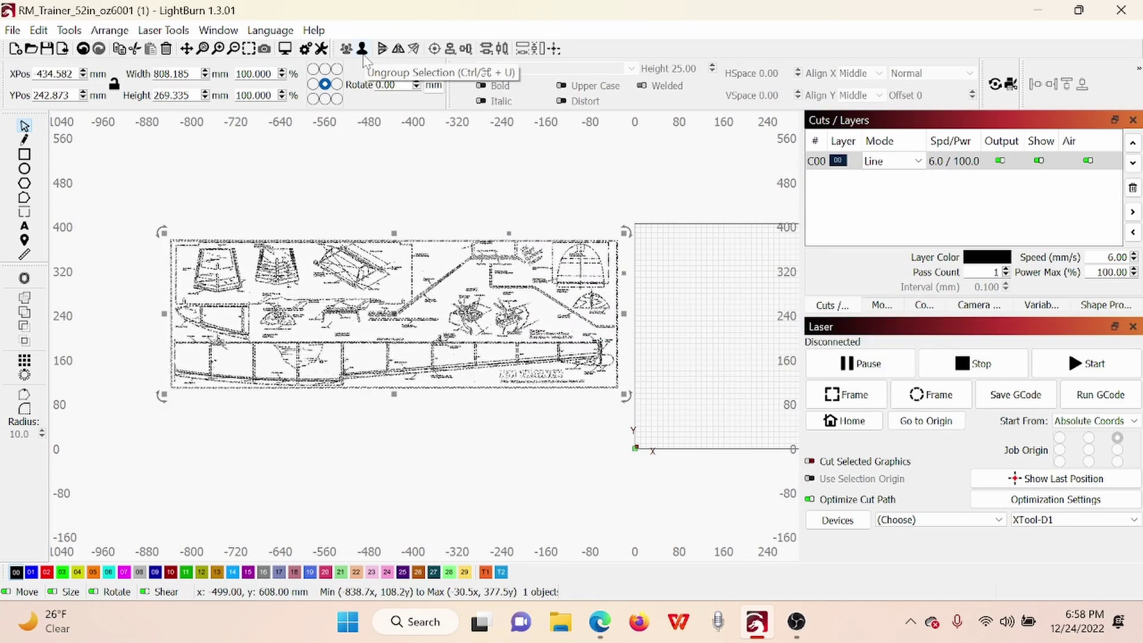
click(403, 158)
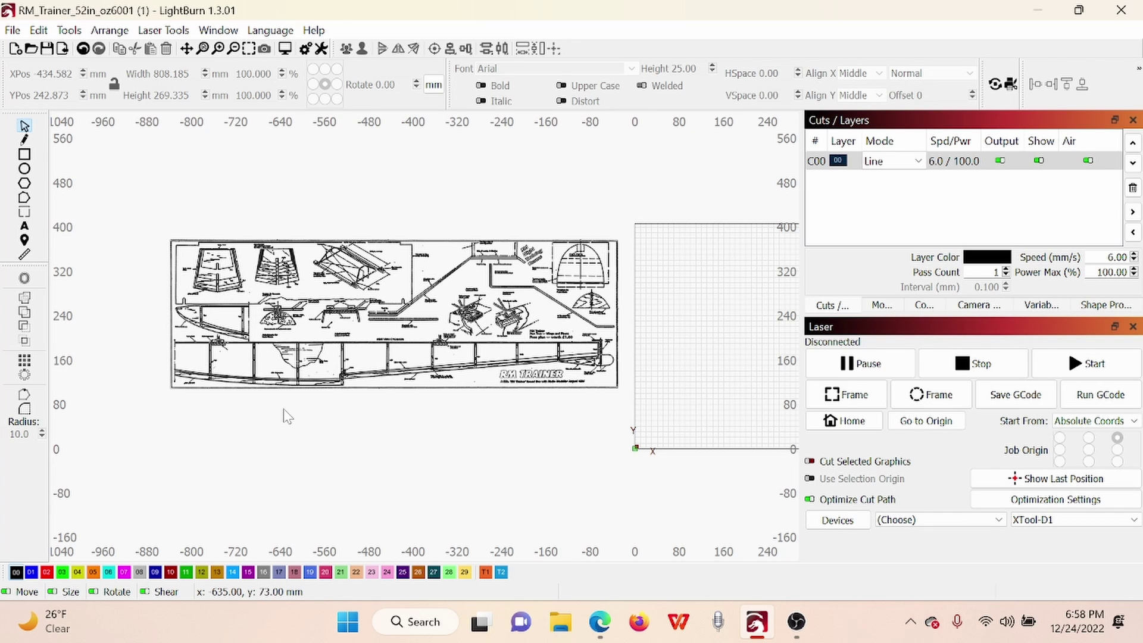
scroll(285, 410, up, 1)
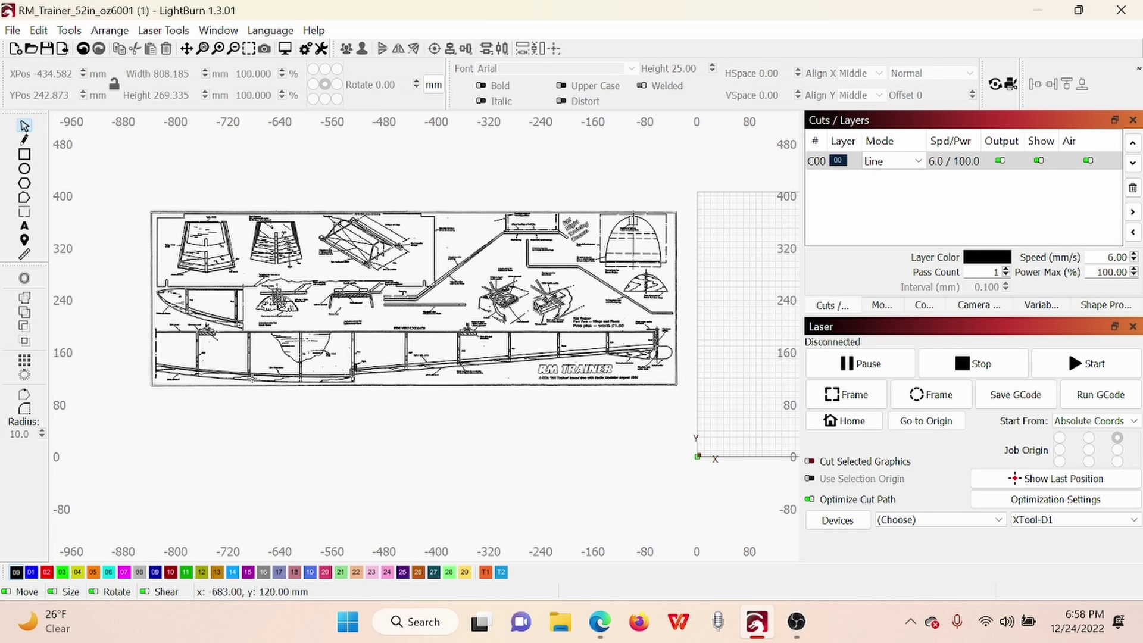
scroll(370, 386, up, 8)
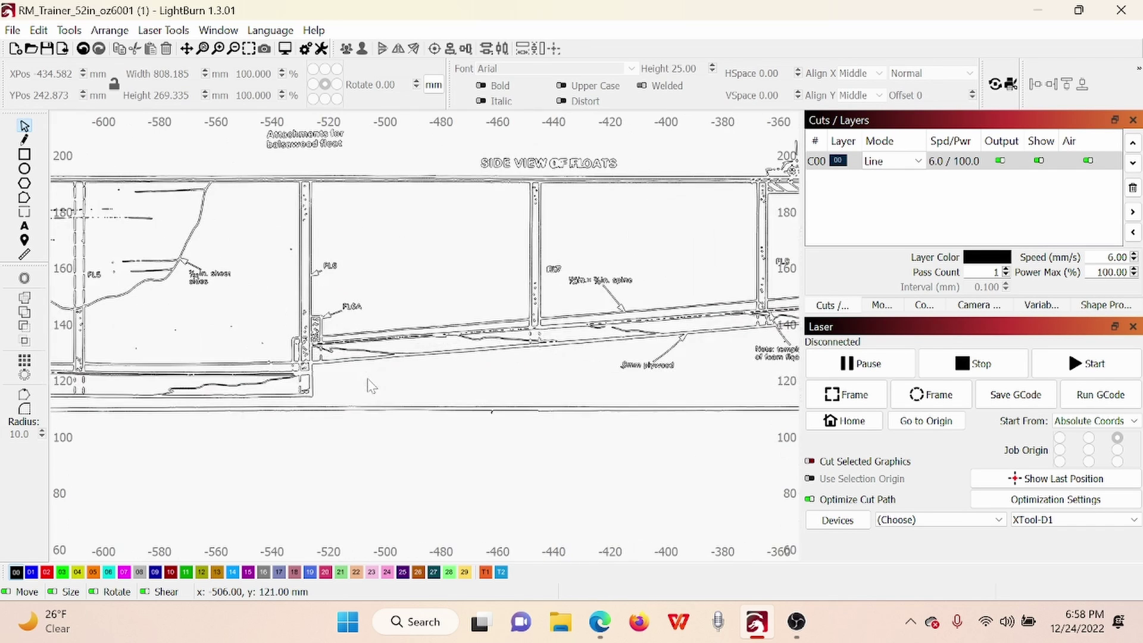
scroll(369, 386, up, 3)
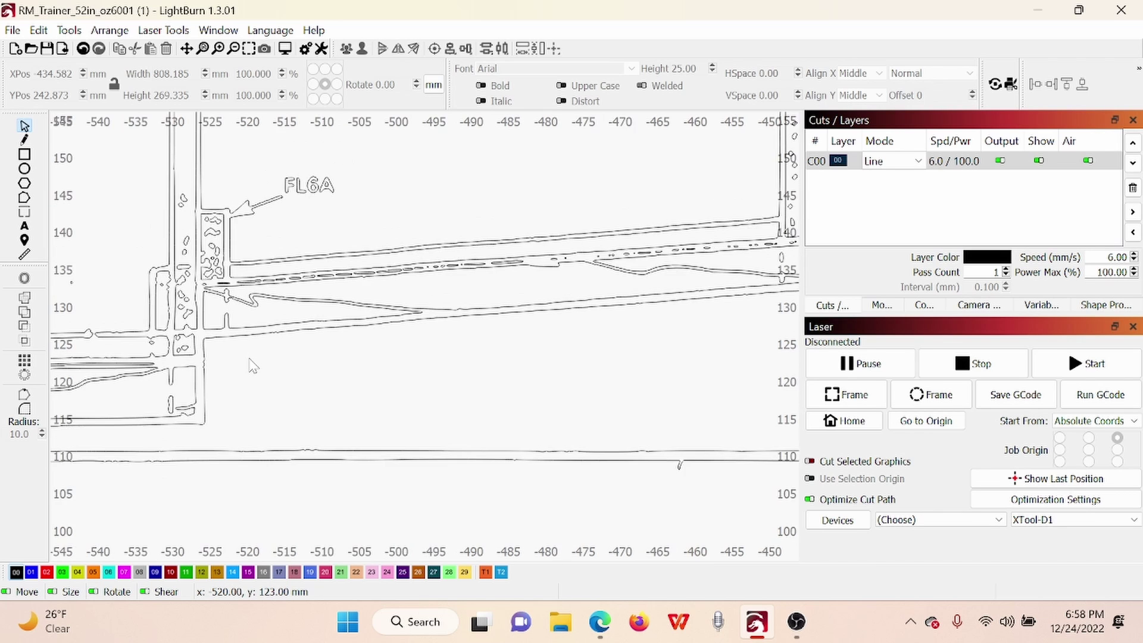
Select the 792.444 × 90.435 mm float outline and nudge it down below the plan with the Down arrow key.
scroll(254, 365, down, 2)
scroll(268, 365, down, 2)
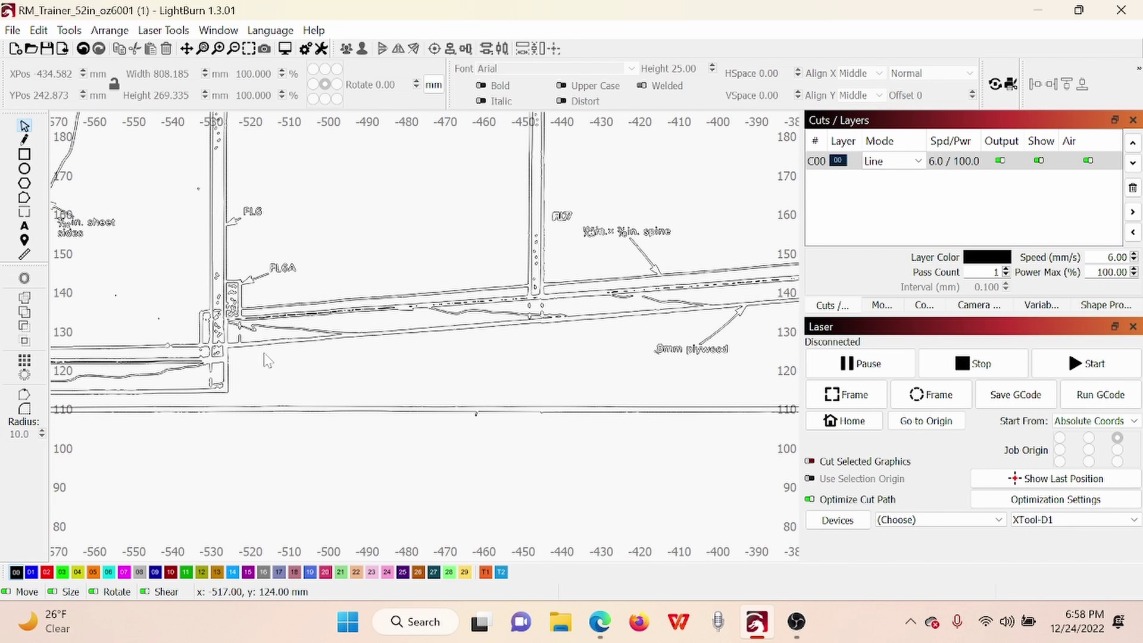
click(265, 345)
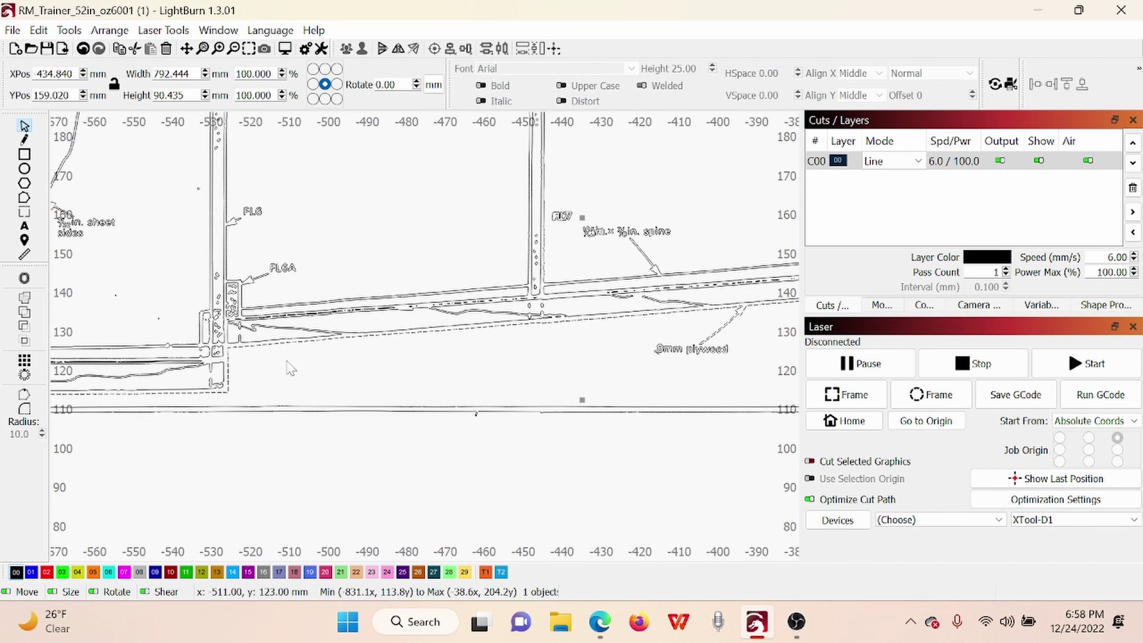
scroll(293, 372, down, 4)
scroll(337, 376, down, 3)
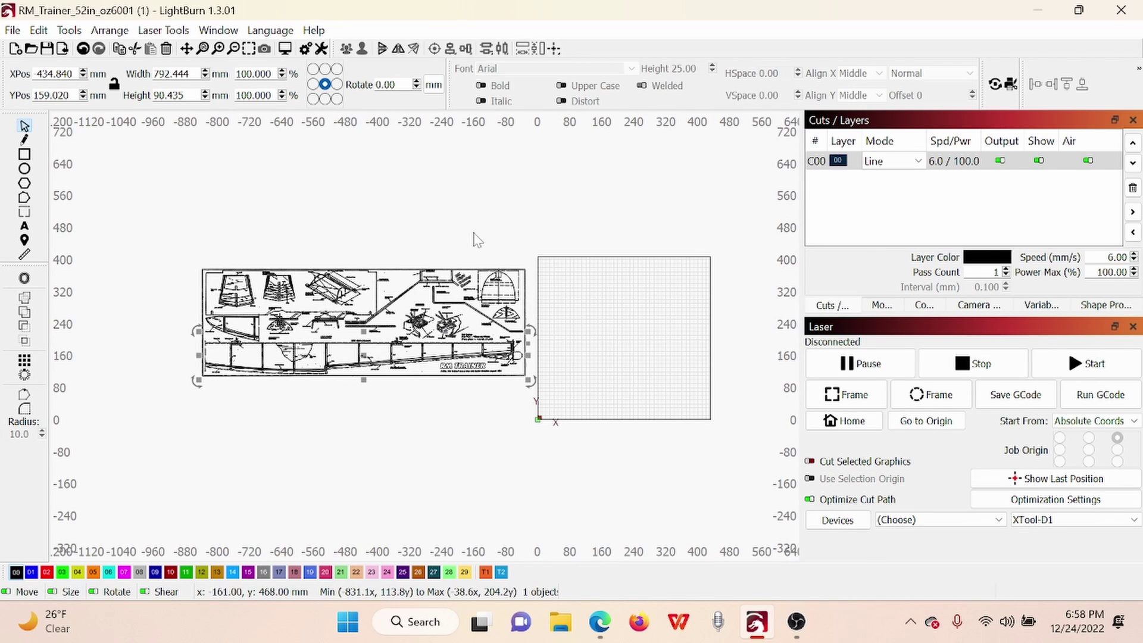
key(Down)
key(Down)
key(Down)
key(Down)
key(Down)
key(Down)
key(Down)
key(Down)
key(Down)
key(Down)
key(Down)
key(Down)
key(Down)
key(Down)
key(Down)
key(Down)
key(Down)
key(Down)
key(Down)
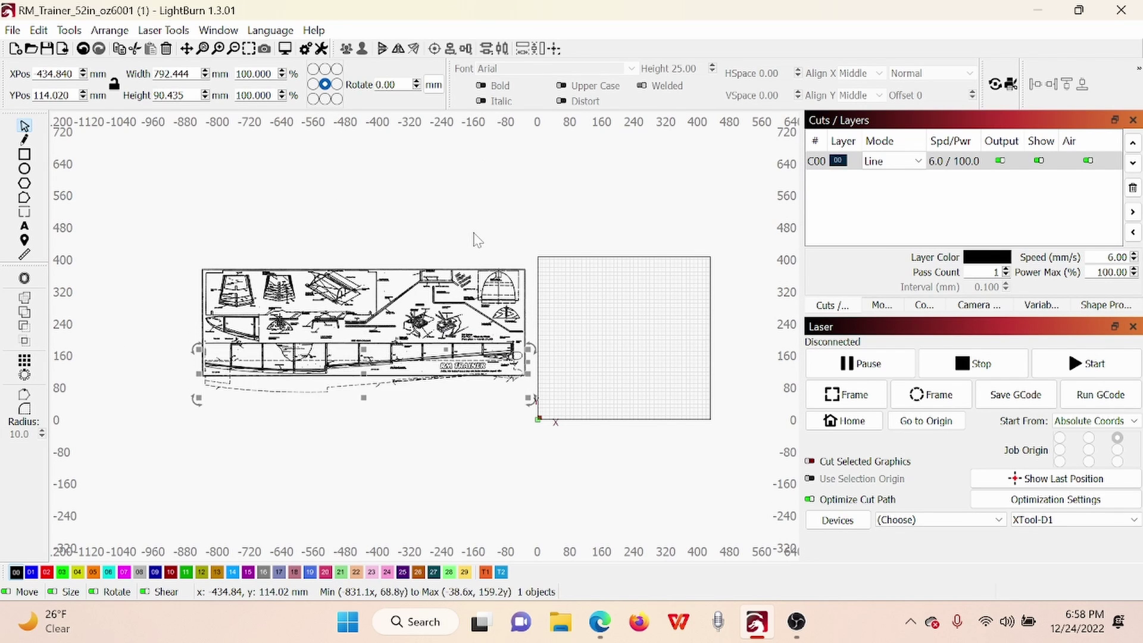
key(Down)
key(Down)
key(Down)
key(Down)
key(Down)
key(Down)
key(Down)
key(Down)
key(Down)
key(Down)
key(Down)
key(Down)
key(Down)
key(Down)
key(Down)
key(Down)
key(Down)
key(Down)
key(Down)
key(Down)
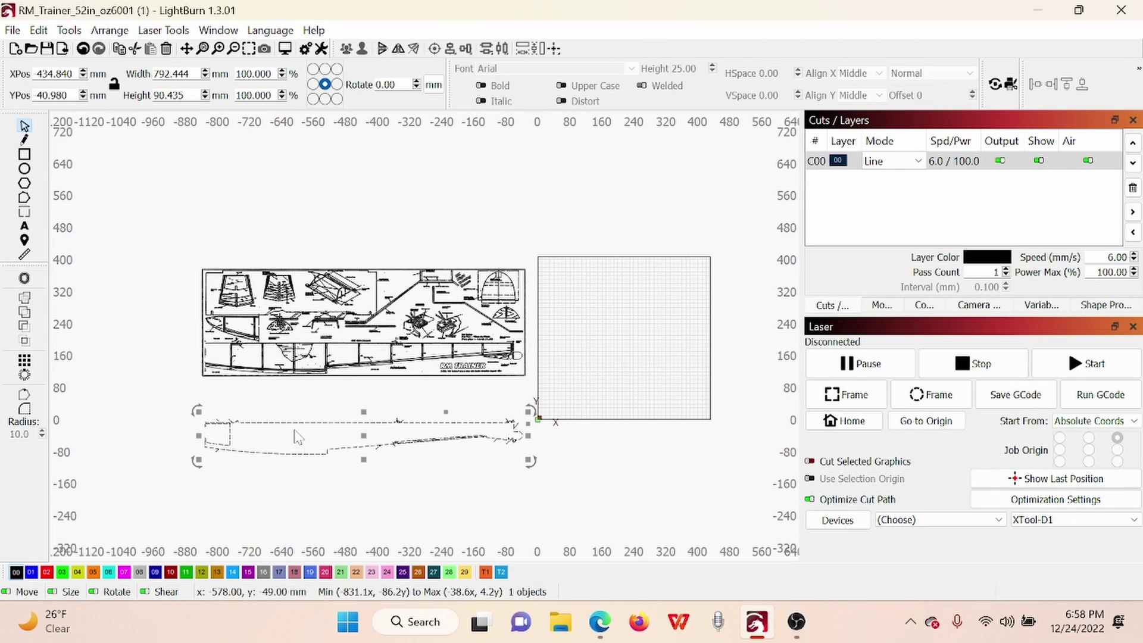
Drag the float nose piece below the plan and align it with the float outline.
scroll(175, 346, up, 5)
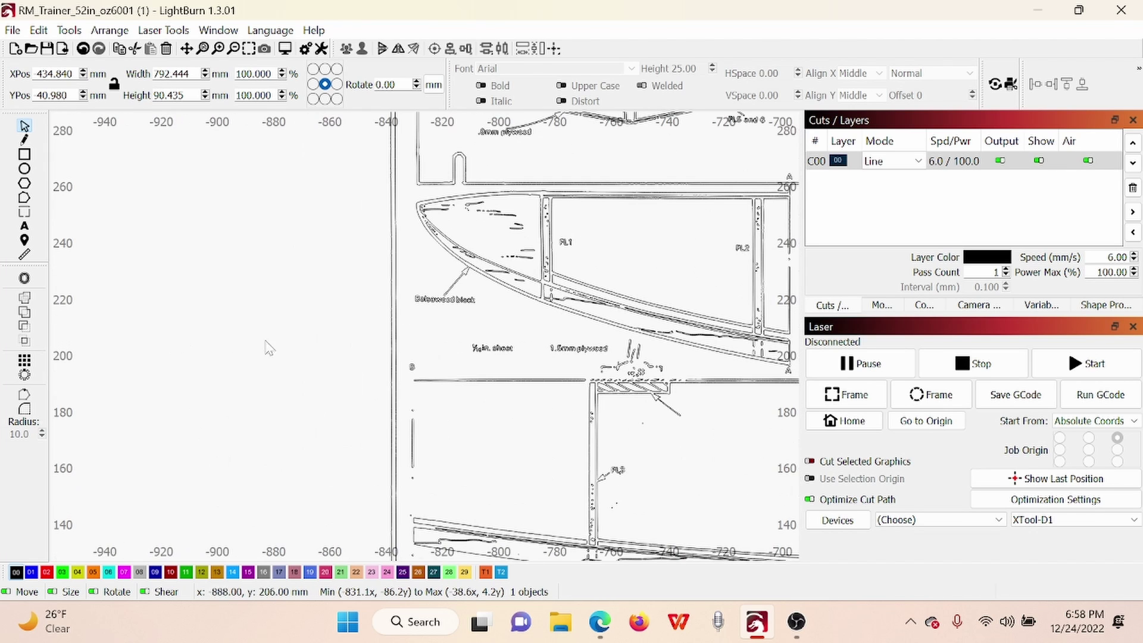
scroll(538, 341, down, 3)
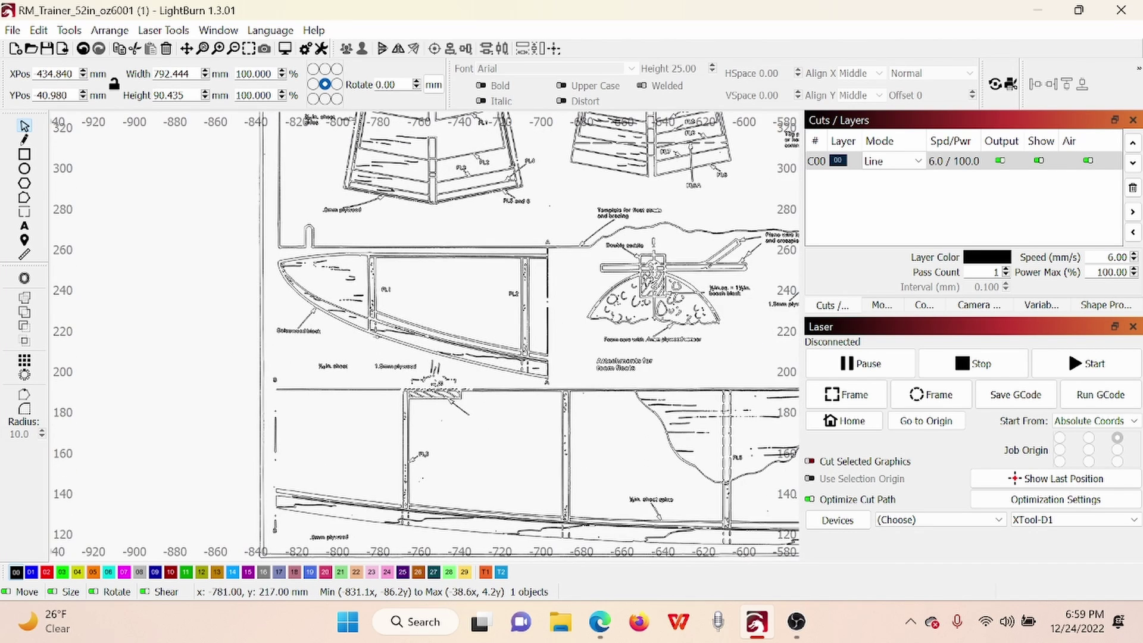
scroll(376, 337, up, 10)
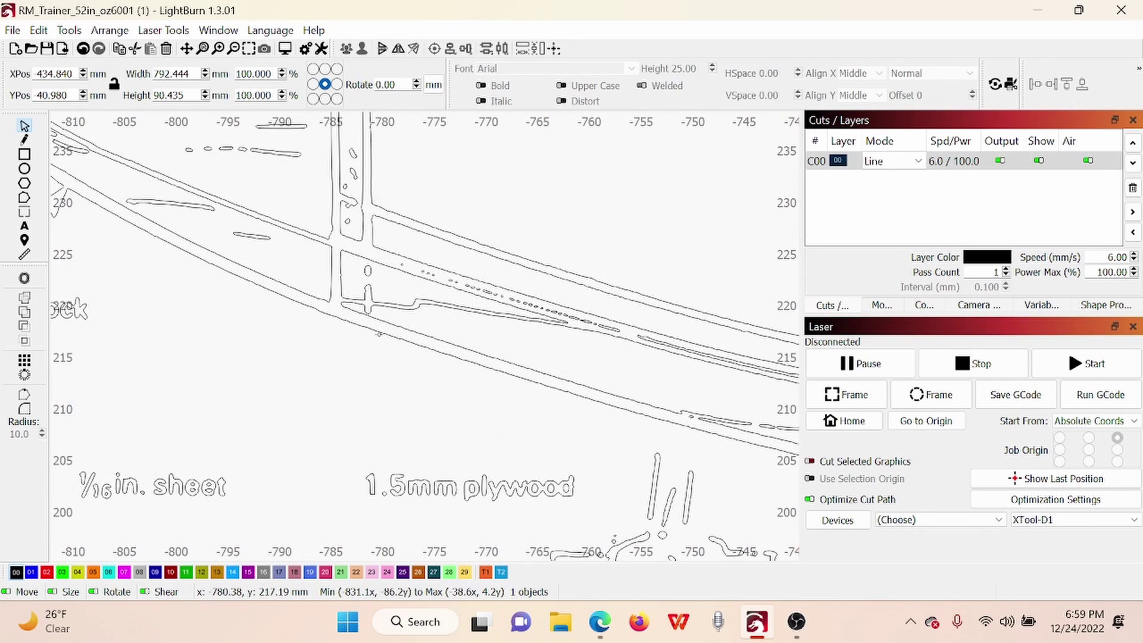
scroll(377, 334, down, 10)
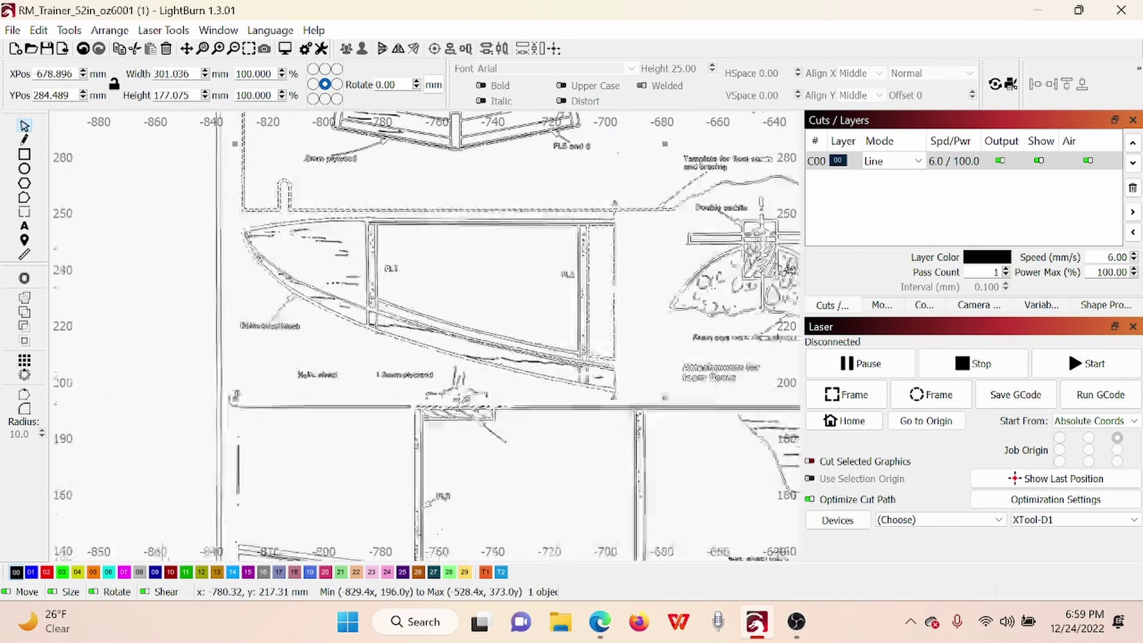
scroll(380, 334, down, 4)
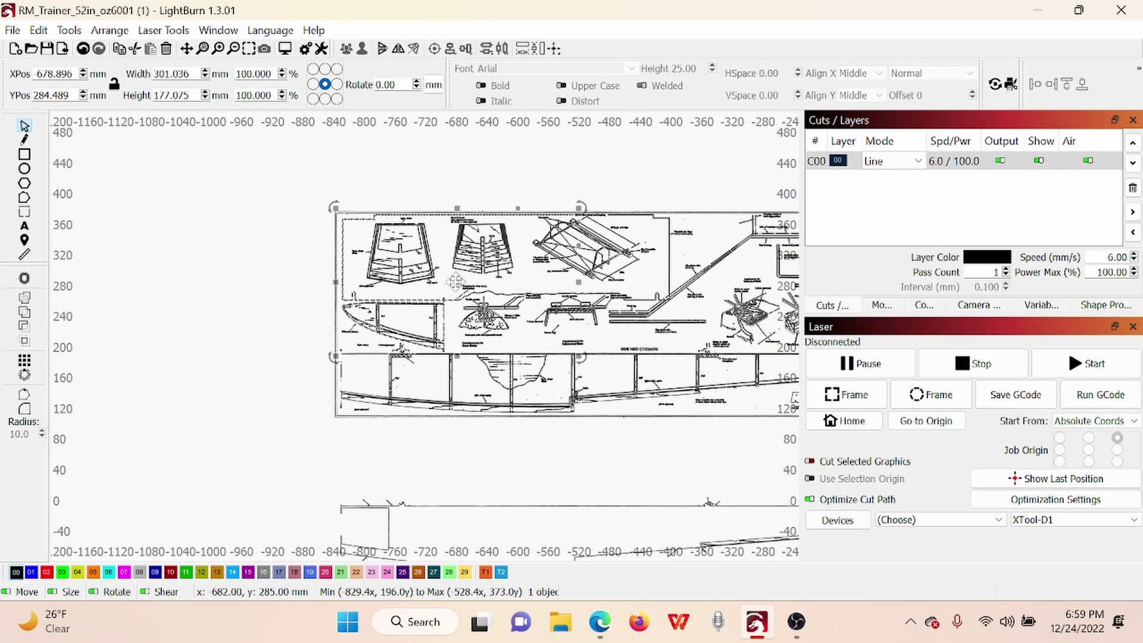
key(Escape)
drag(453, 291, 310, 462)
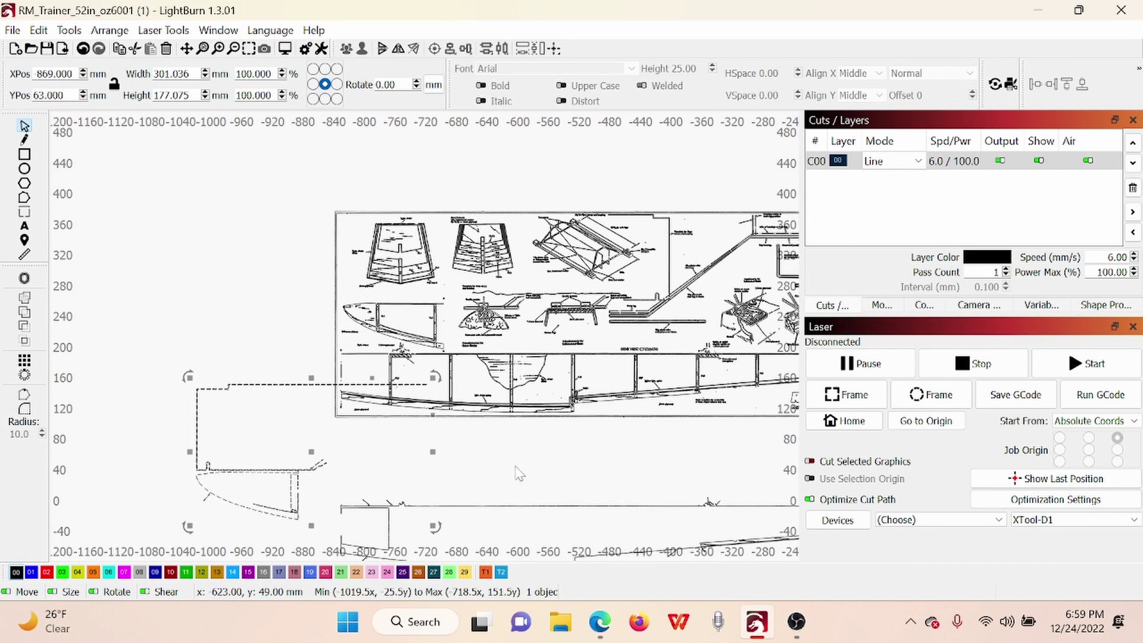
scroll(559, 473, down, 2)
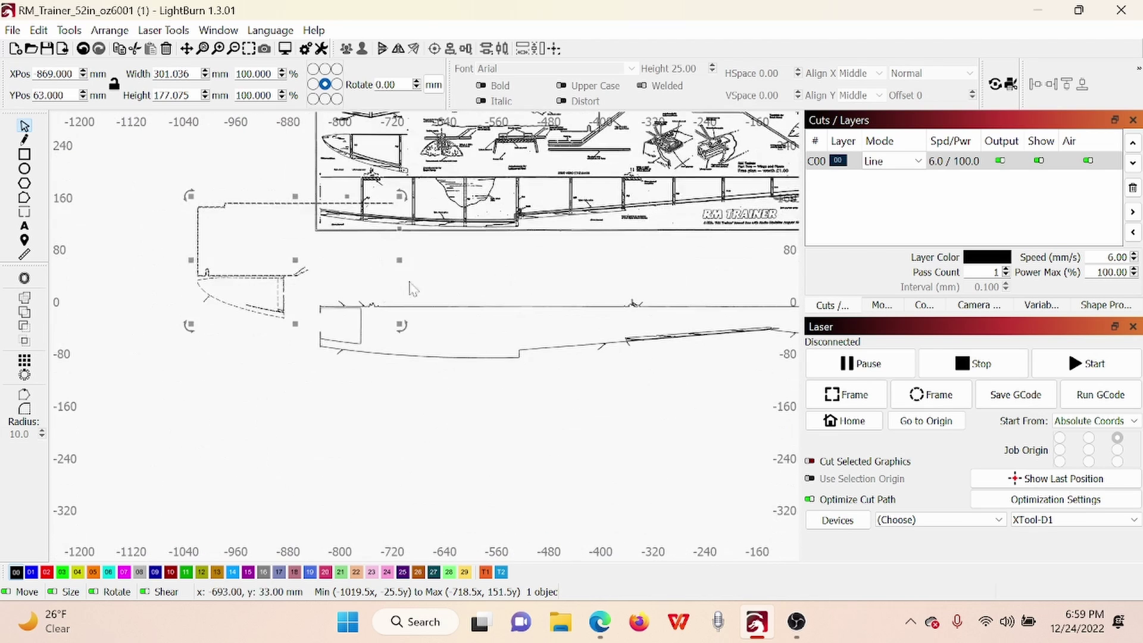
drag(298, 260, 335, 299)
scroll(322, 357, up, 10)
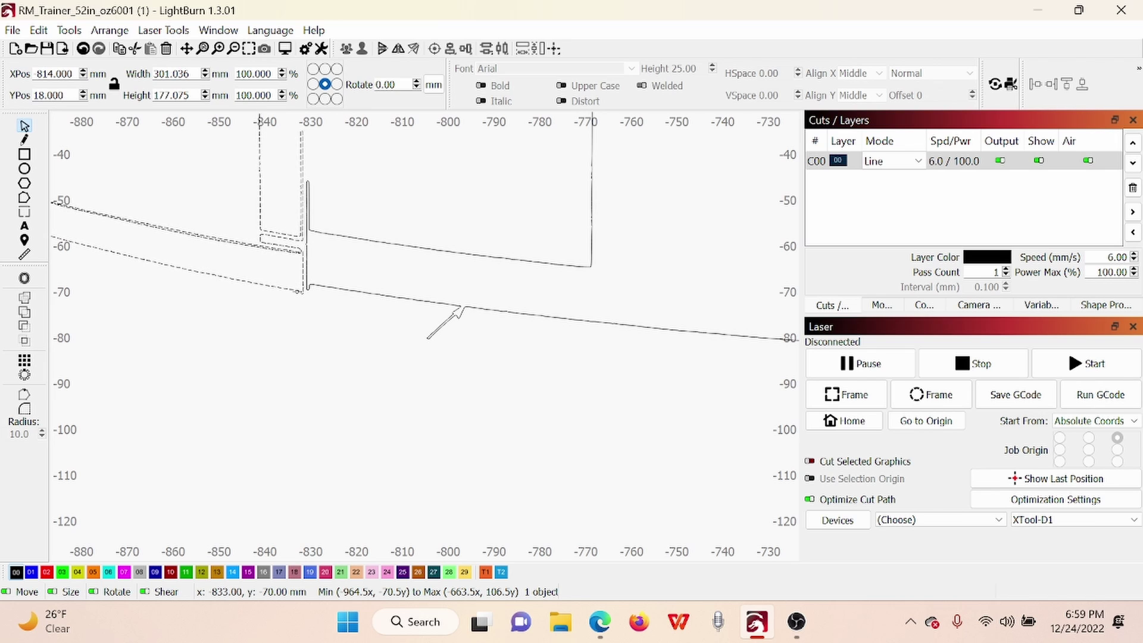
drag(301, 298, 303, 296)
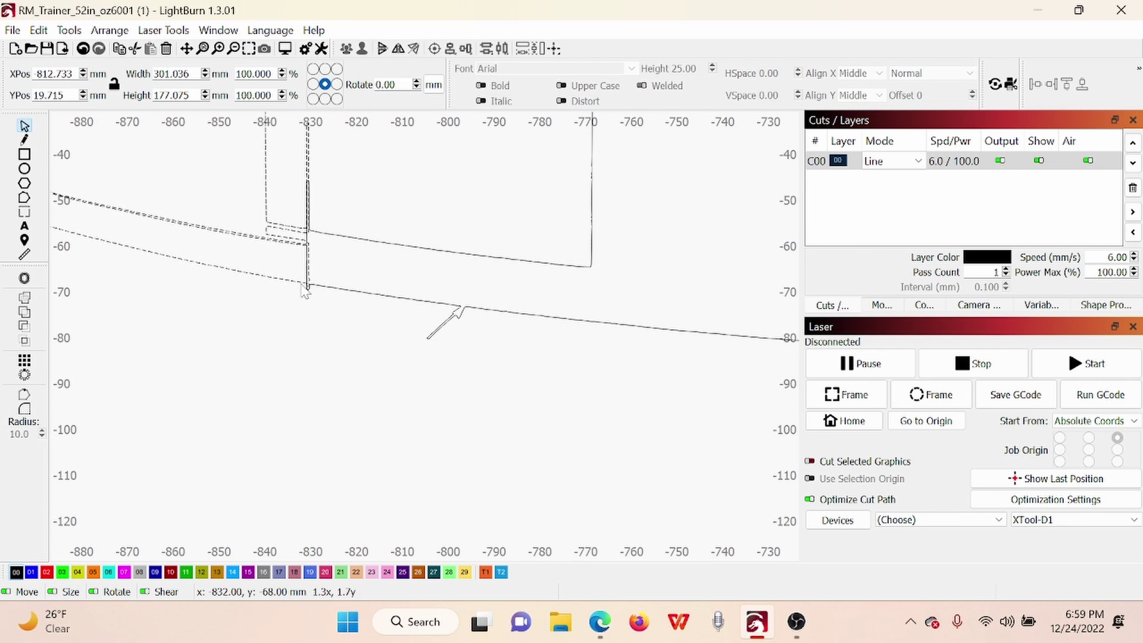
Shift the dashed outline about 0.5 mm left, then zoom out to view the whole plan.
drag(302, 286, 302, 286)
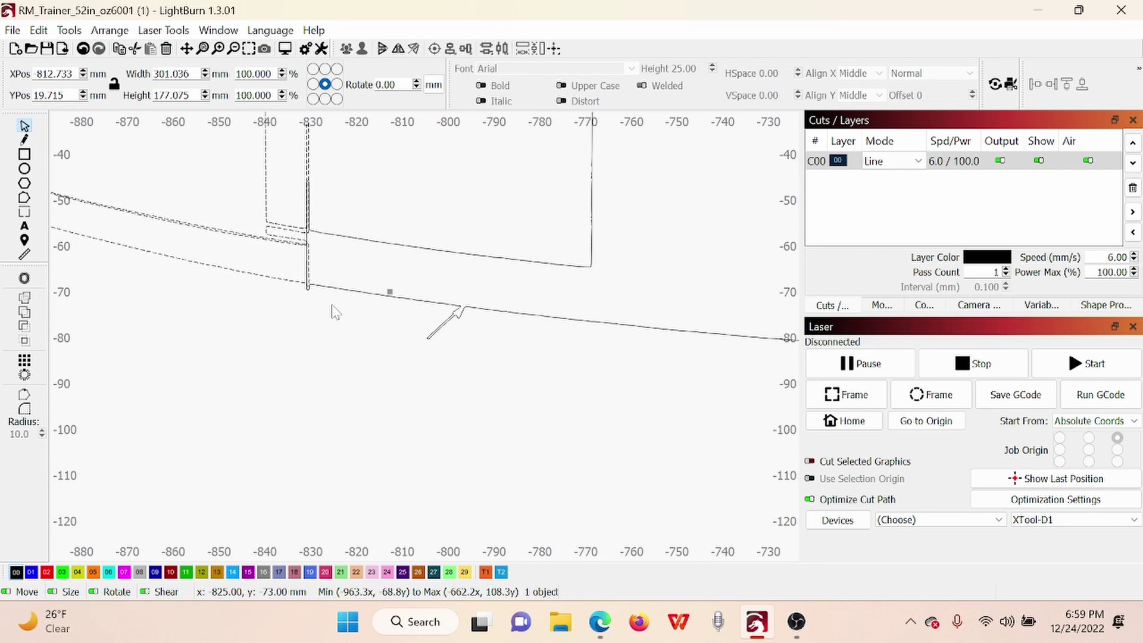
scroll(303, 280, up, 6)
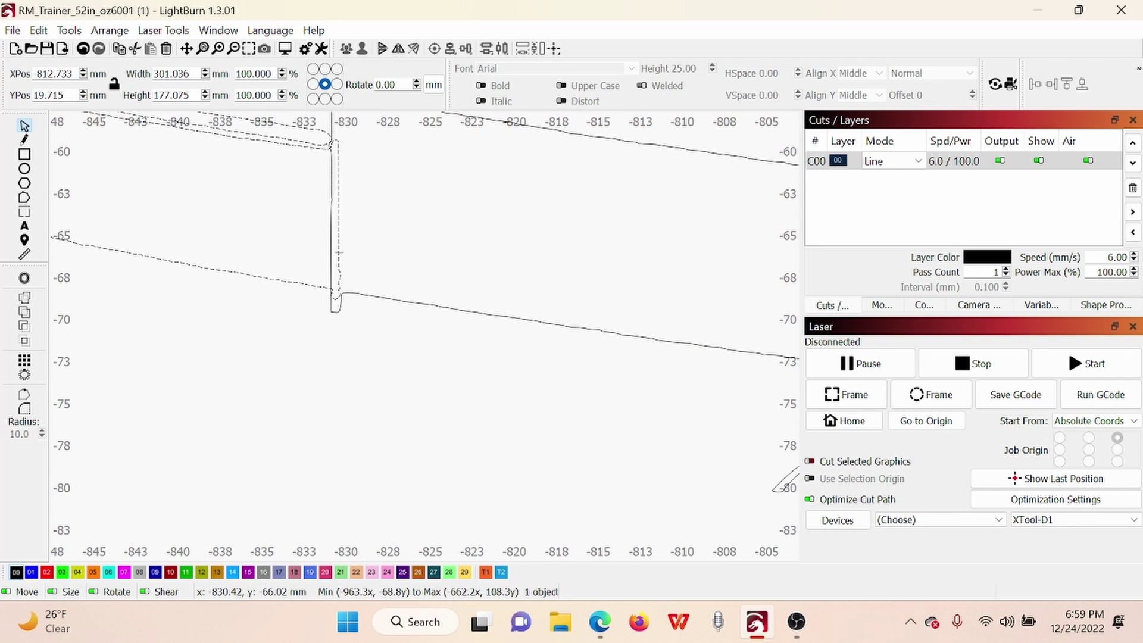
drag(339, 251, 336, 253)
scroll(393, 309, down, 12)
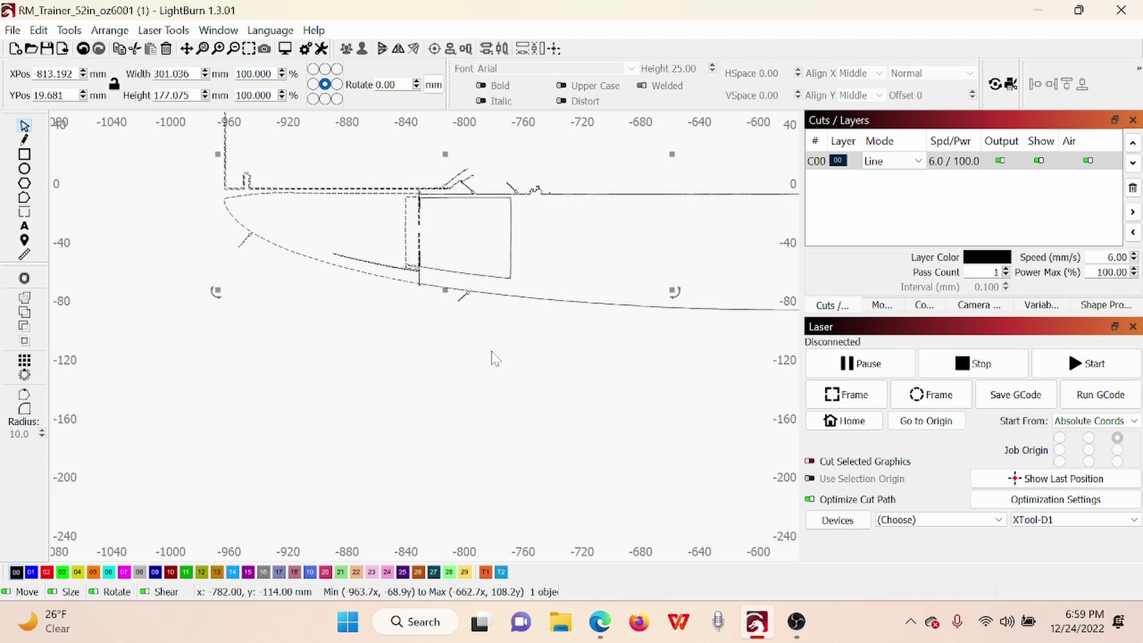
scroll(695, 409, down, 4)
scroll(701, 421, down, 2)
drag(701, 421, 327, 387)
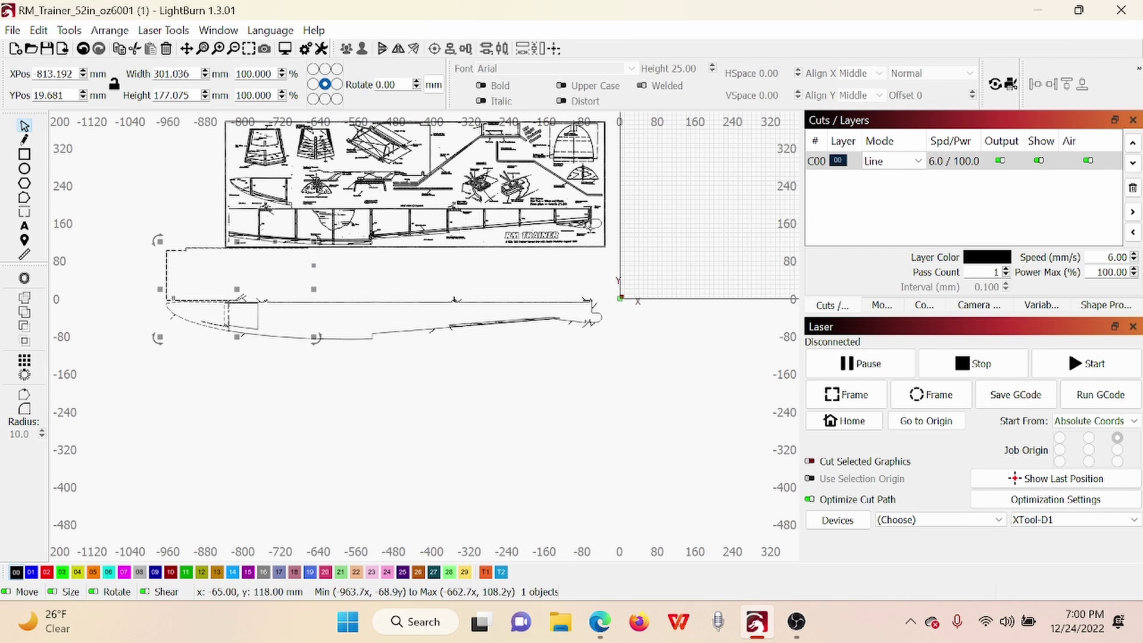
Inspect the plan's tail area against the traced outline, then deselect the outline.
scroll(588, 222, up, 1)
scroll(589, 223, up, 3)
scroll(595, 229, up, 2)
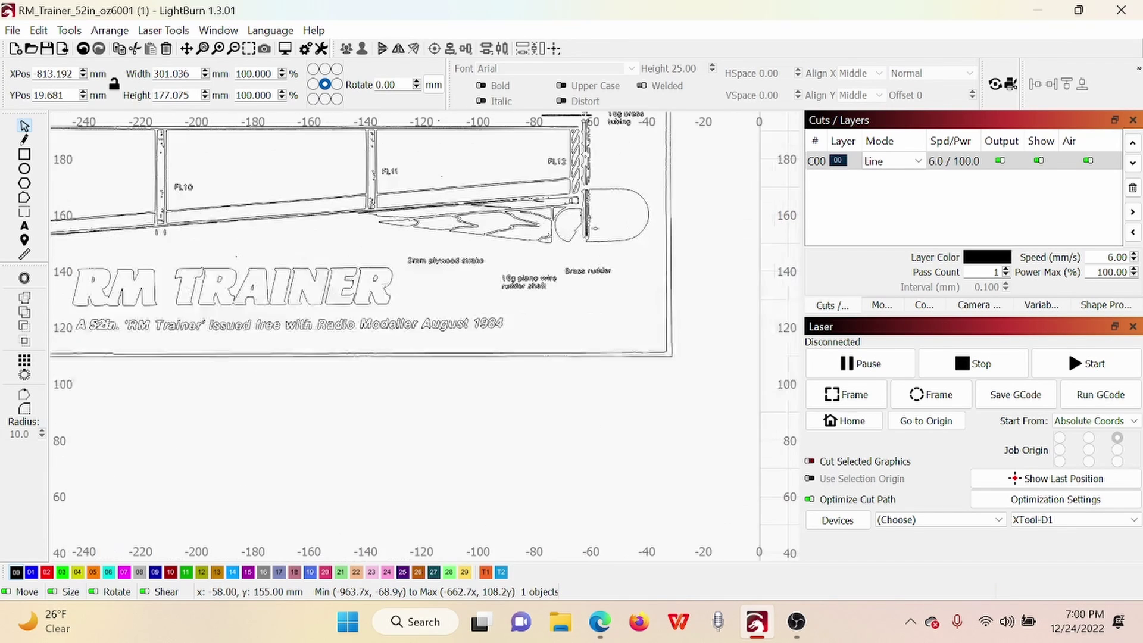
scroll(595, 229, down, 2)
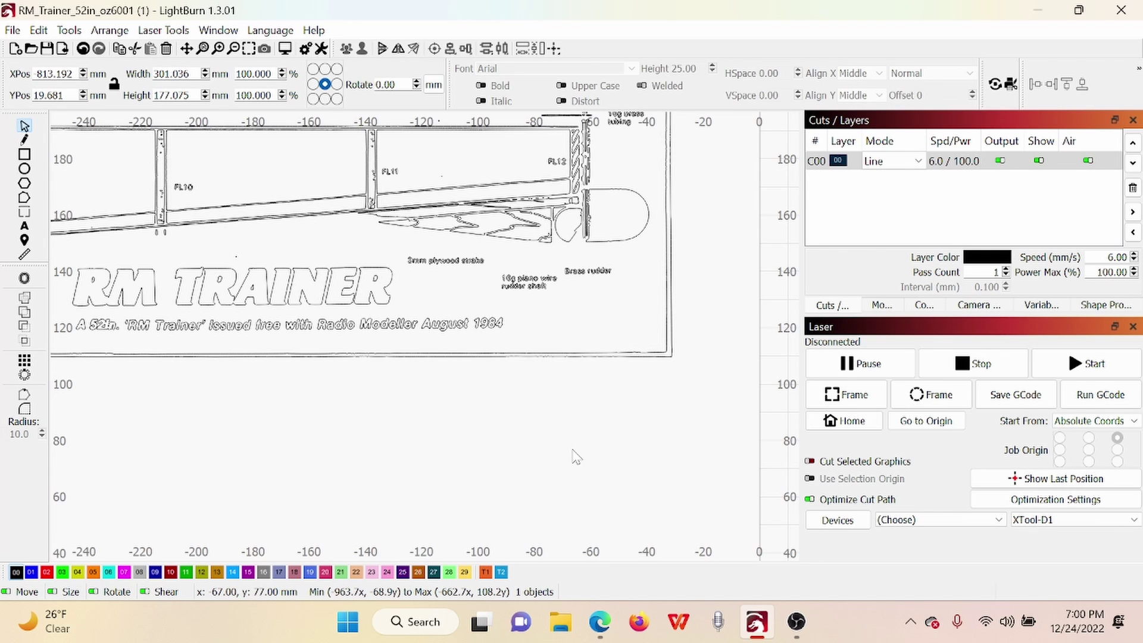
drag(572, 446, 603, 179)
scroll(604, 179, down, 1)
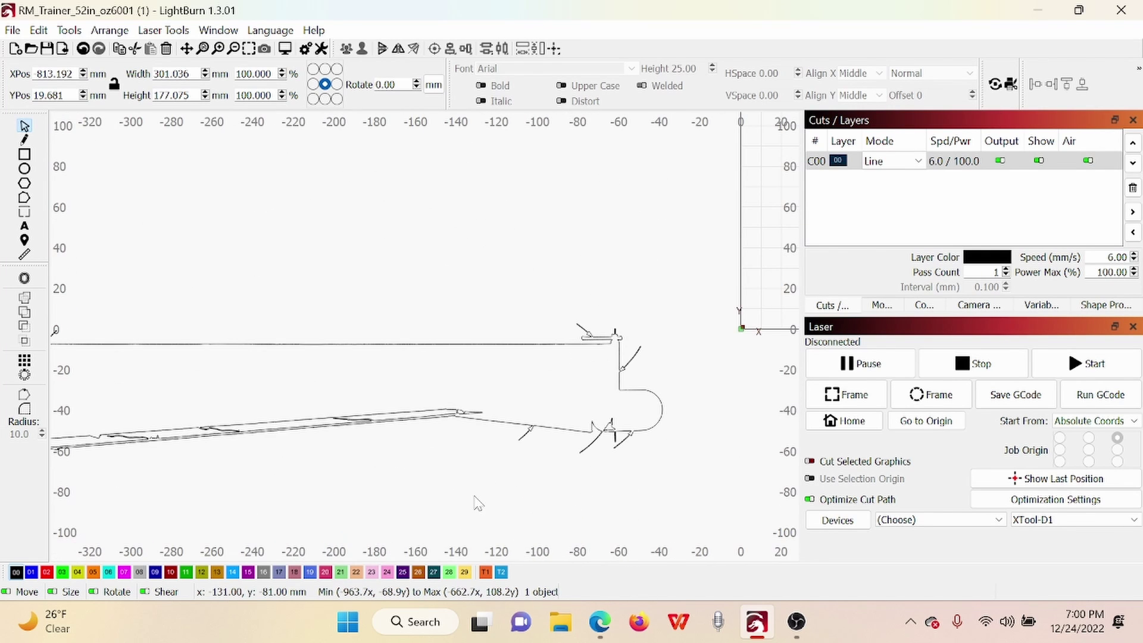
scroll(543, 428, down, 5)
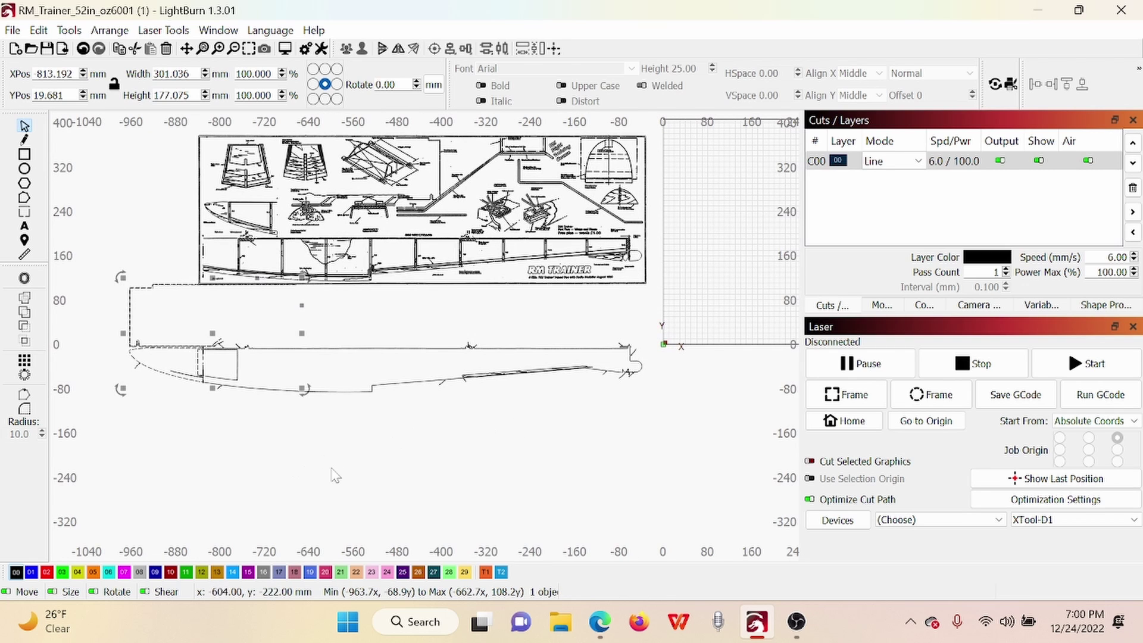
click(344, 473)
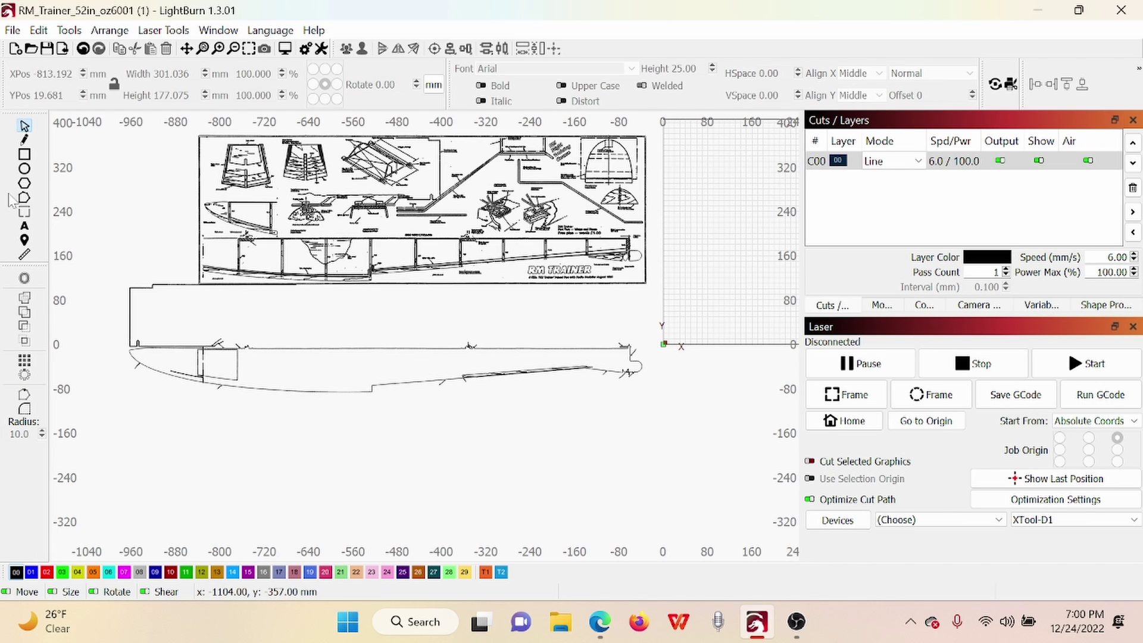
Draw a short red line across the fuselage nose's upper corner with the Line tool.
click(25, 141)
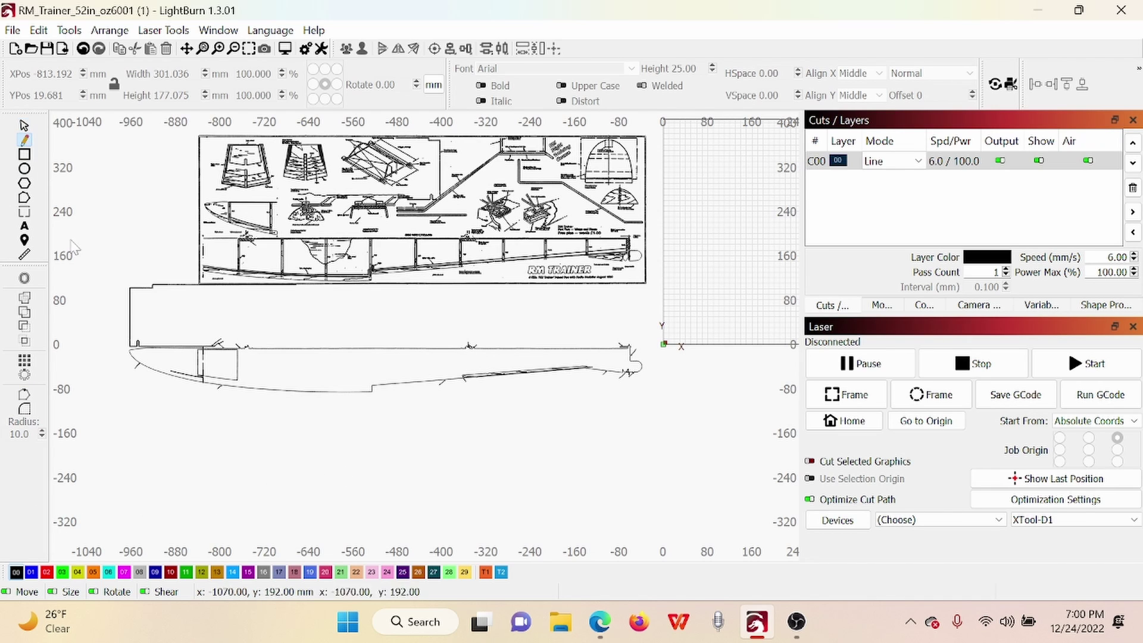
scroll(126, 354, up, 10)
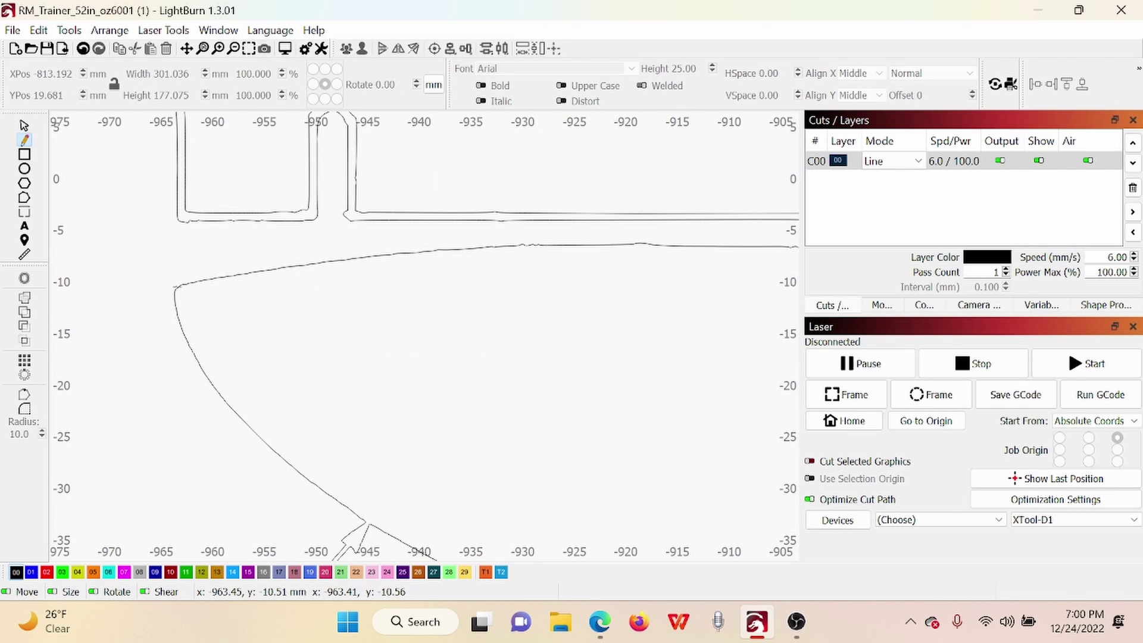
click(176, 287)
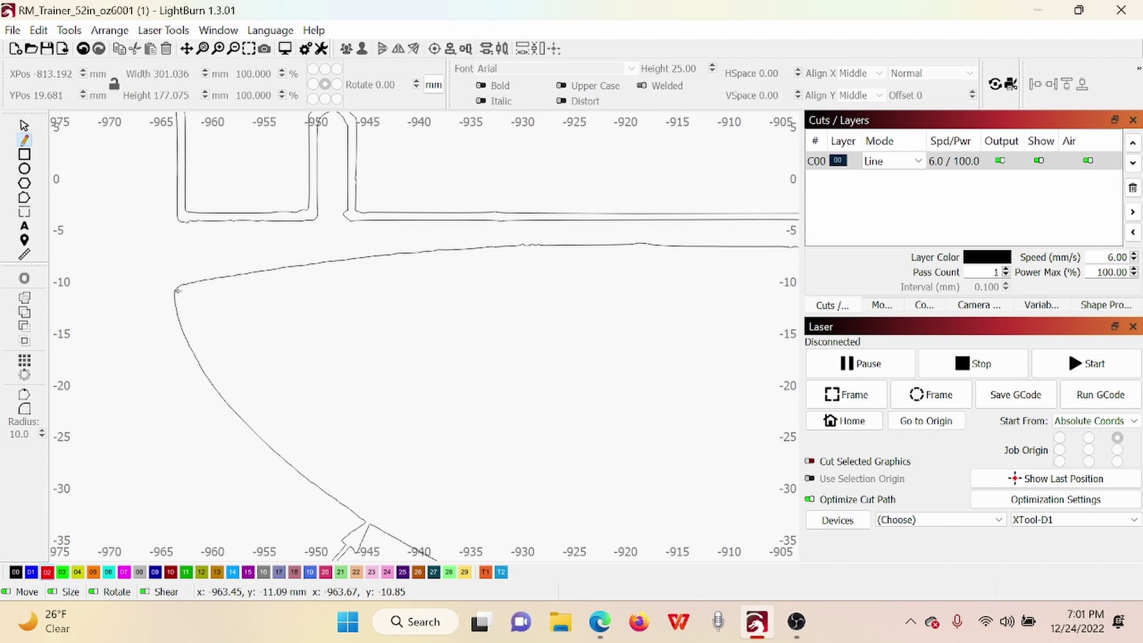
click(178, 291)
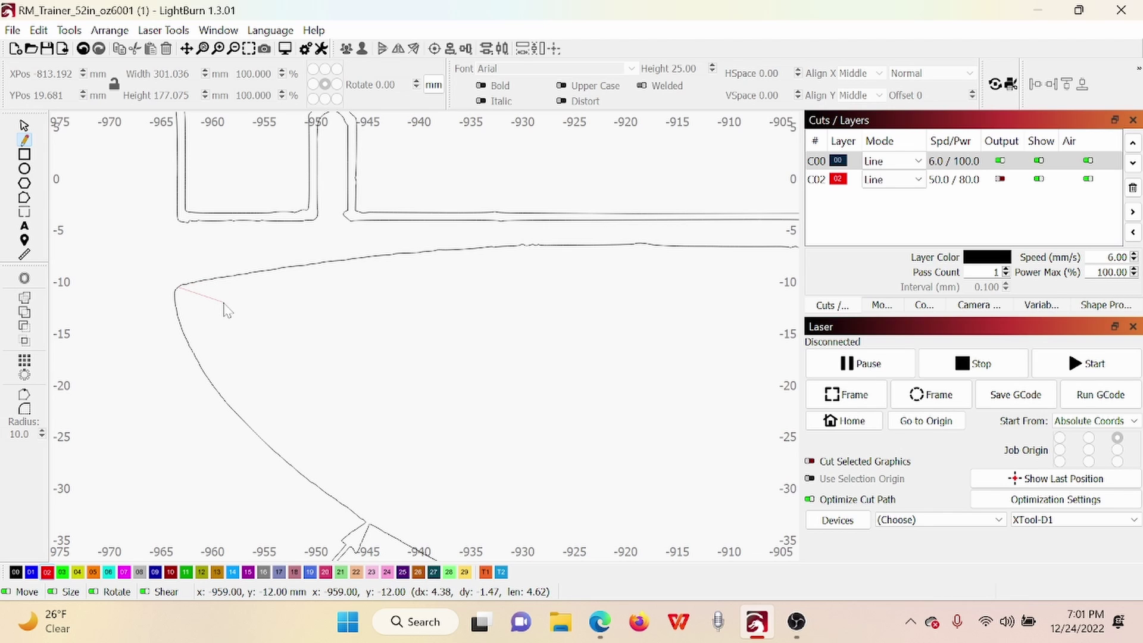
key(Escape)
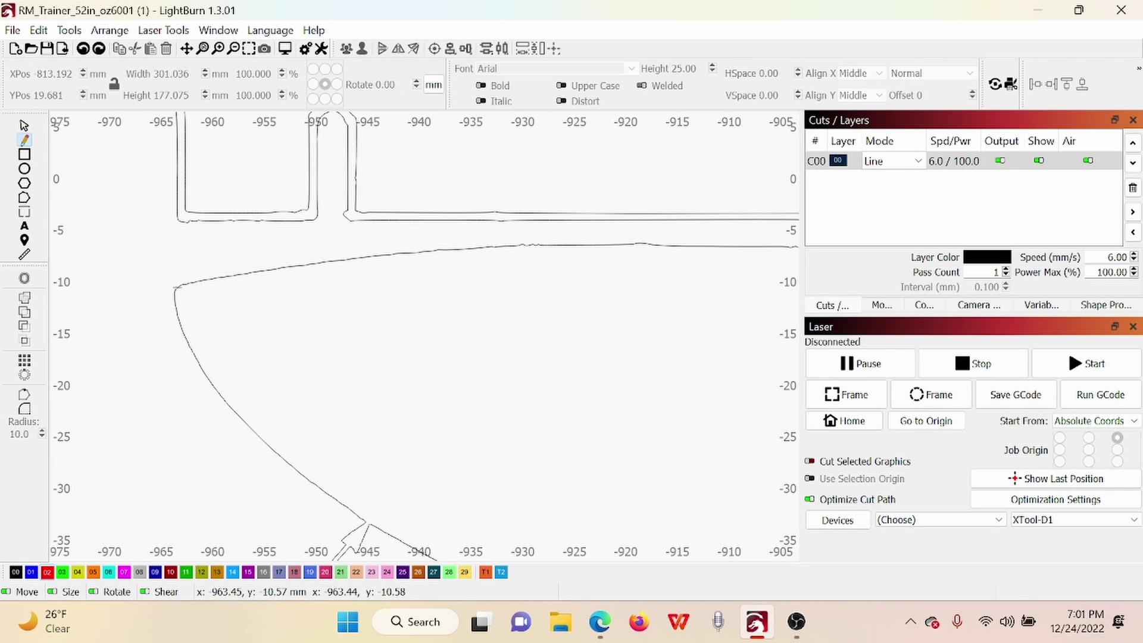
click(176, 286)
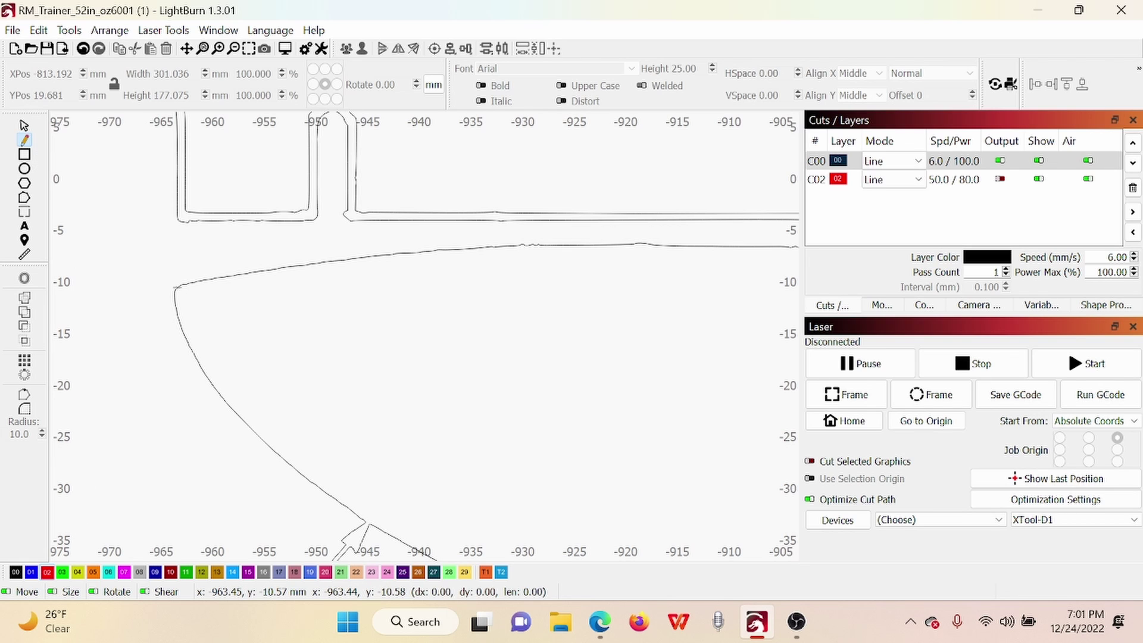
click(218, 277)
right_click(219, 277)
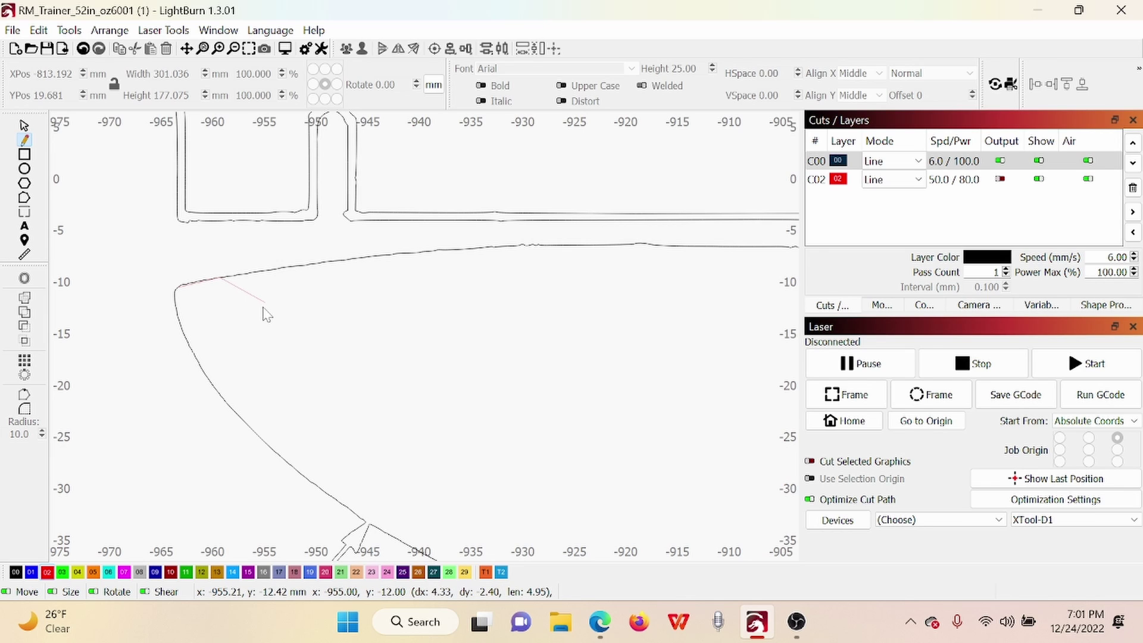
Enable output for the C02 layer (50.0 / 80.0) and zoom to check the line.
click(1001, 179)
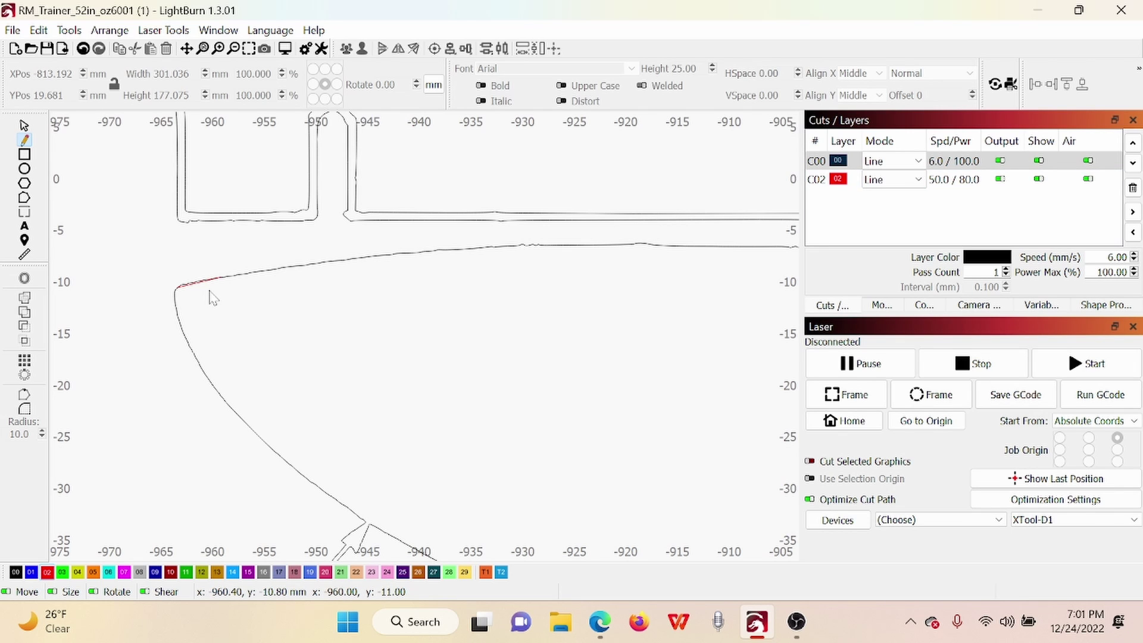
scroll(357, 344, down, 1)
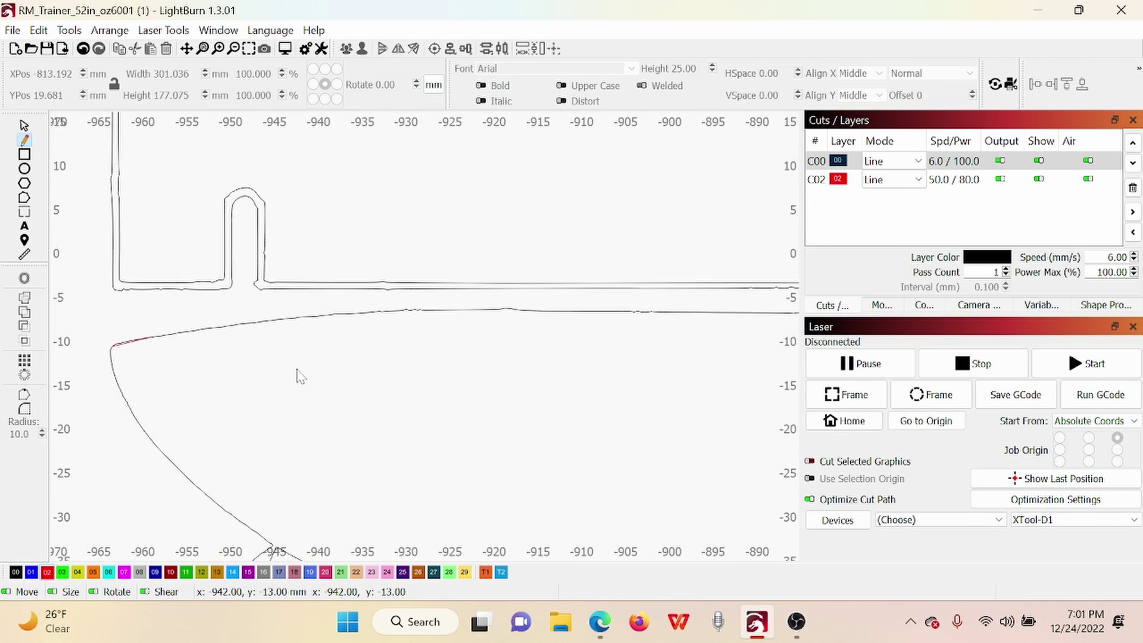
scroll(164, 351, up, 2)
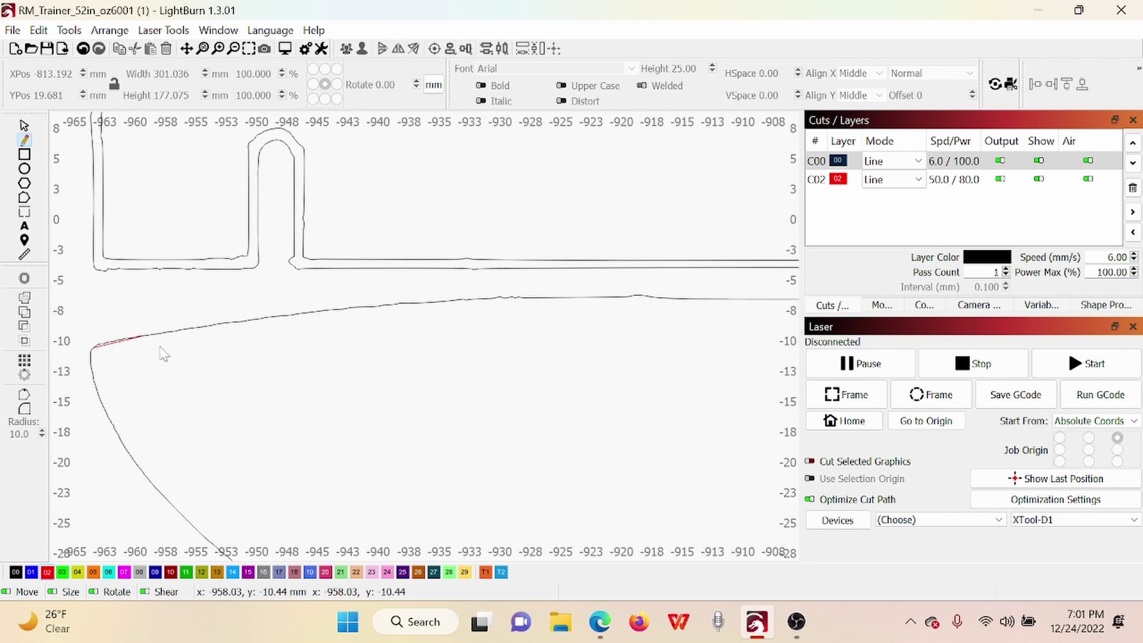
scroll(138, 358, up, 2)
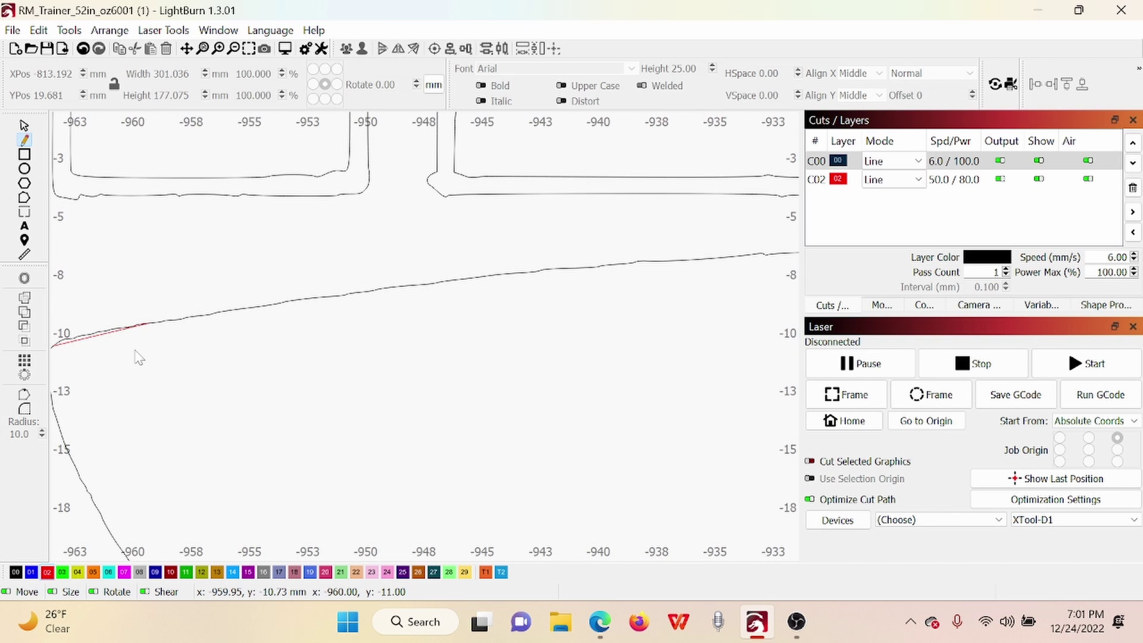
scroll(138, 357, down, 1)
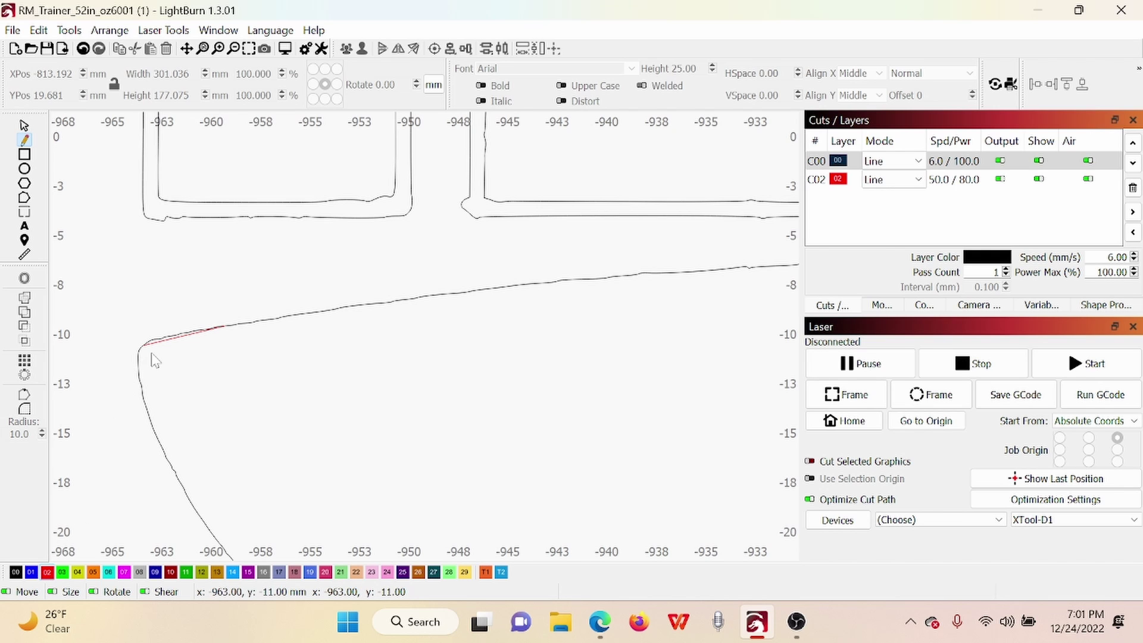
scroll(157, 359, up, 3)
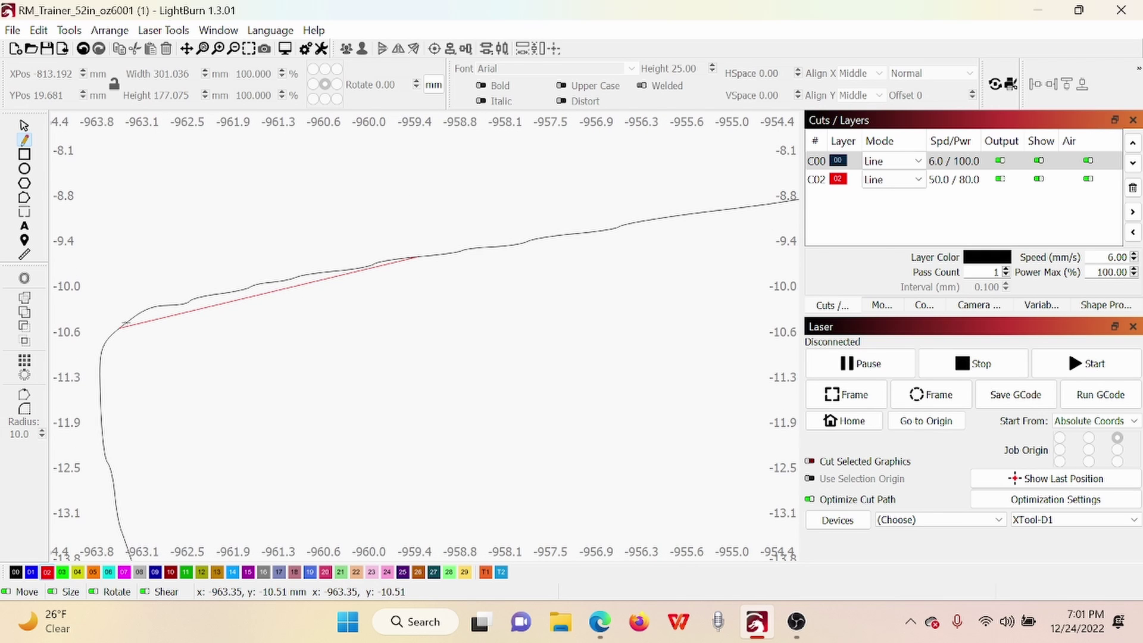
Trace a red line along the nose outline's upper curve and top edge.
click(126, 324)
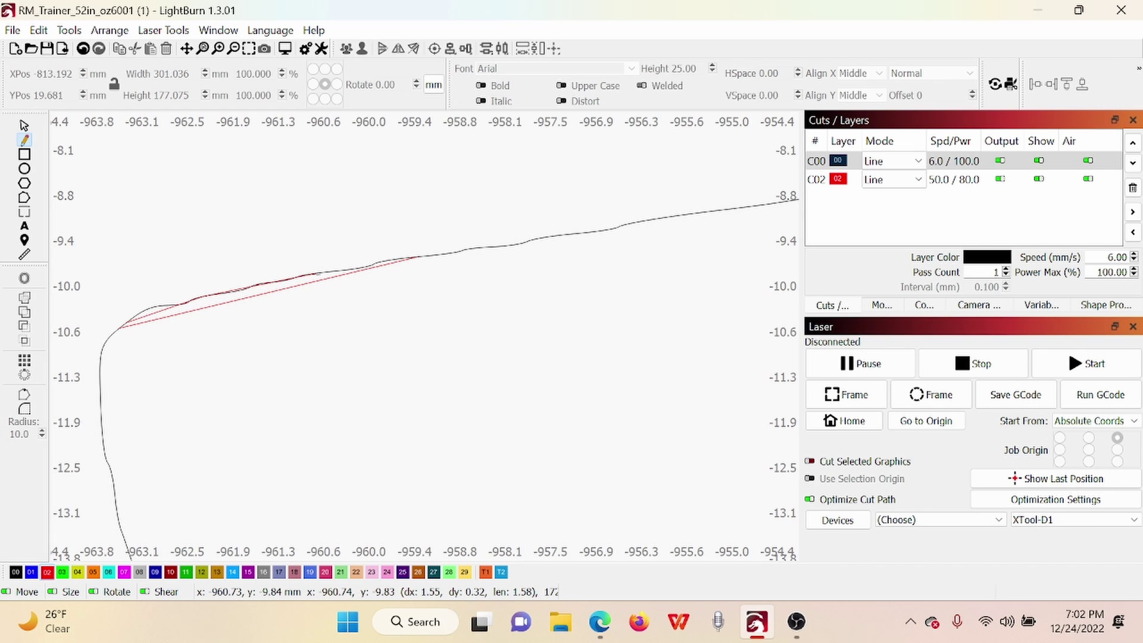
click(315, 274)
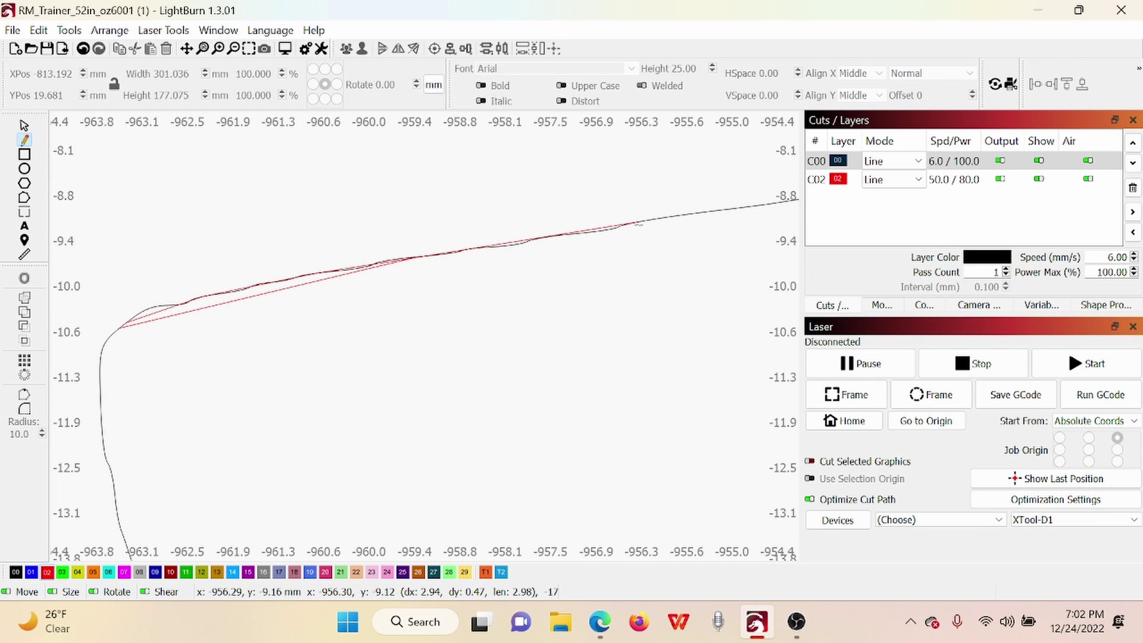
click(639, 223)
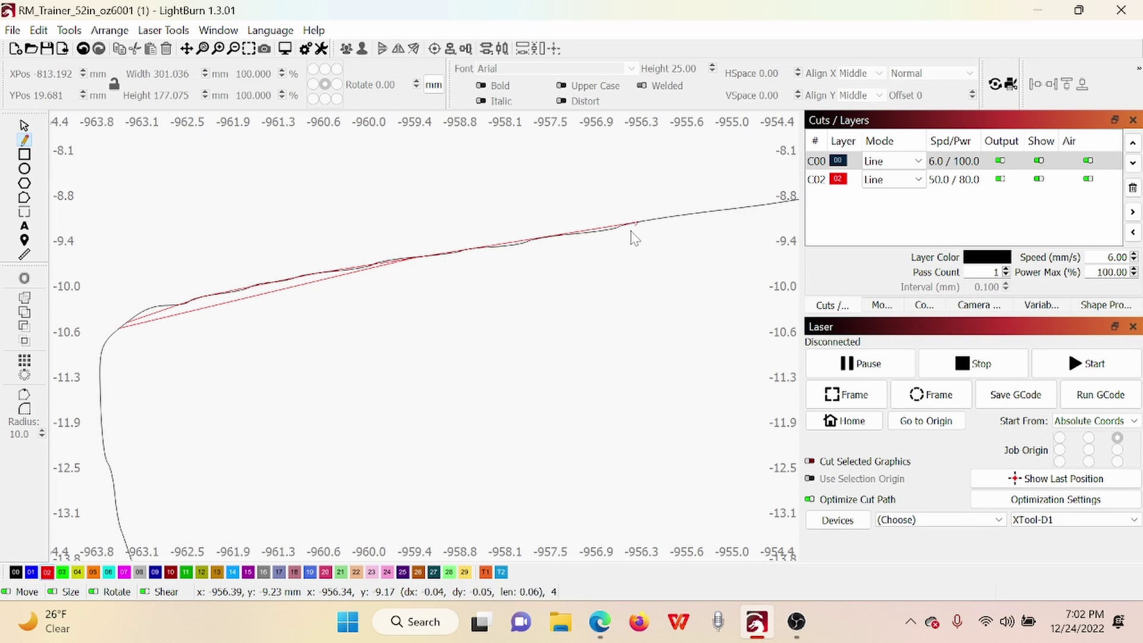
scroll(633, 232, up, 5)
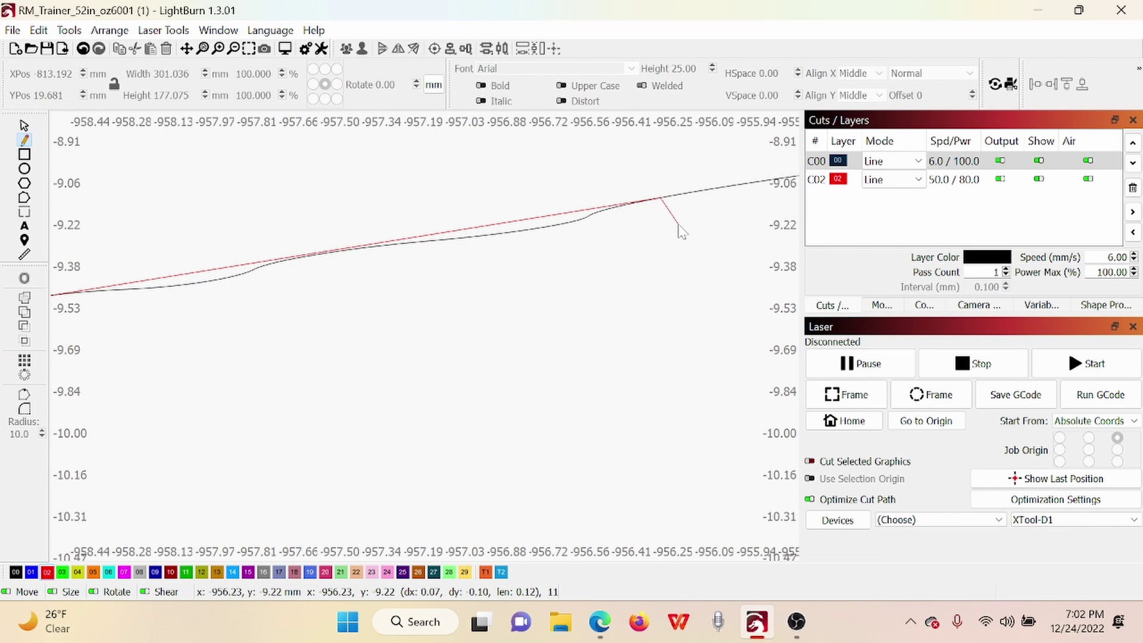
scroll(681, 232, down, 2)
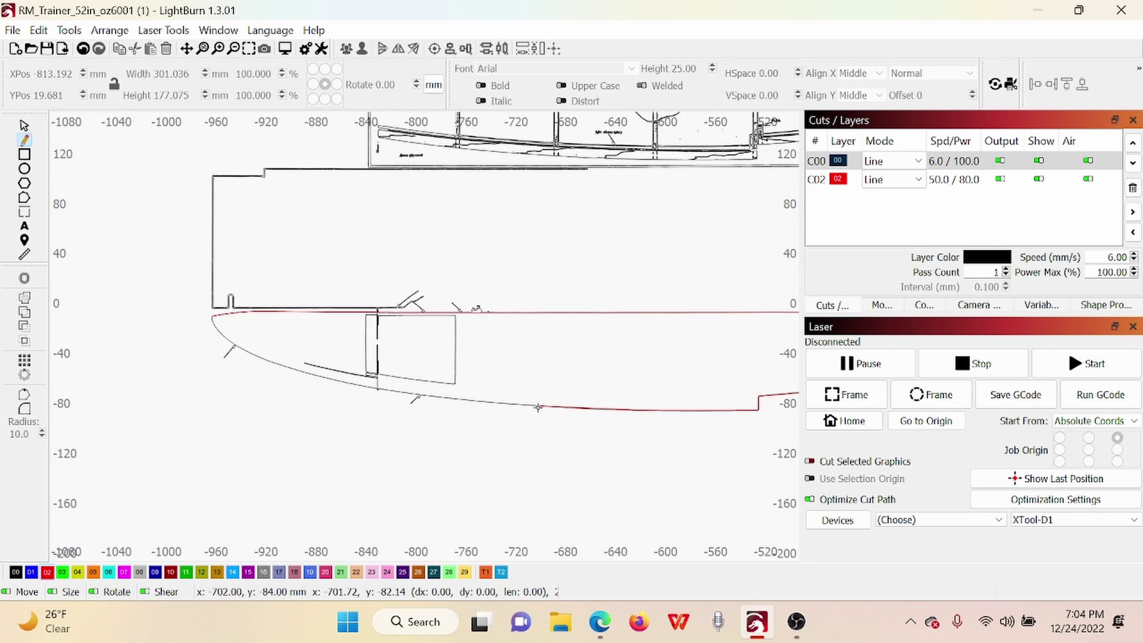
scroll(529, 414, up, 3)
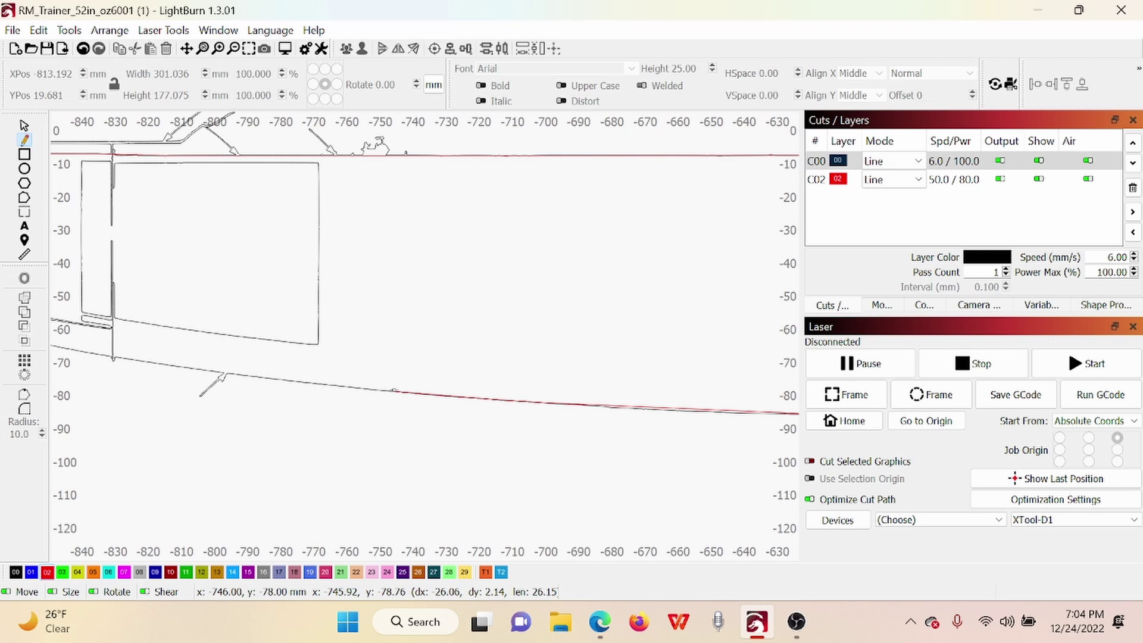
Continue the red trace along the hull bottom and up the curved end to the top corner.
click(394, 390)
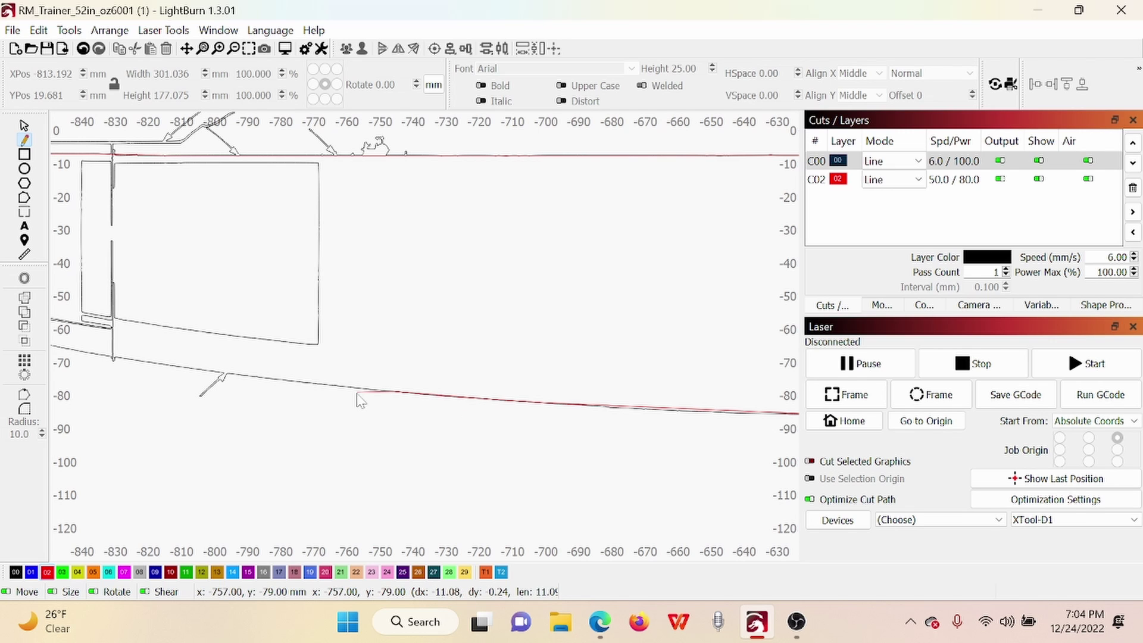
click(310, 384)
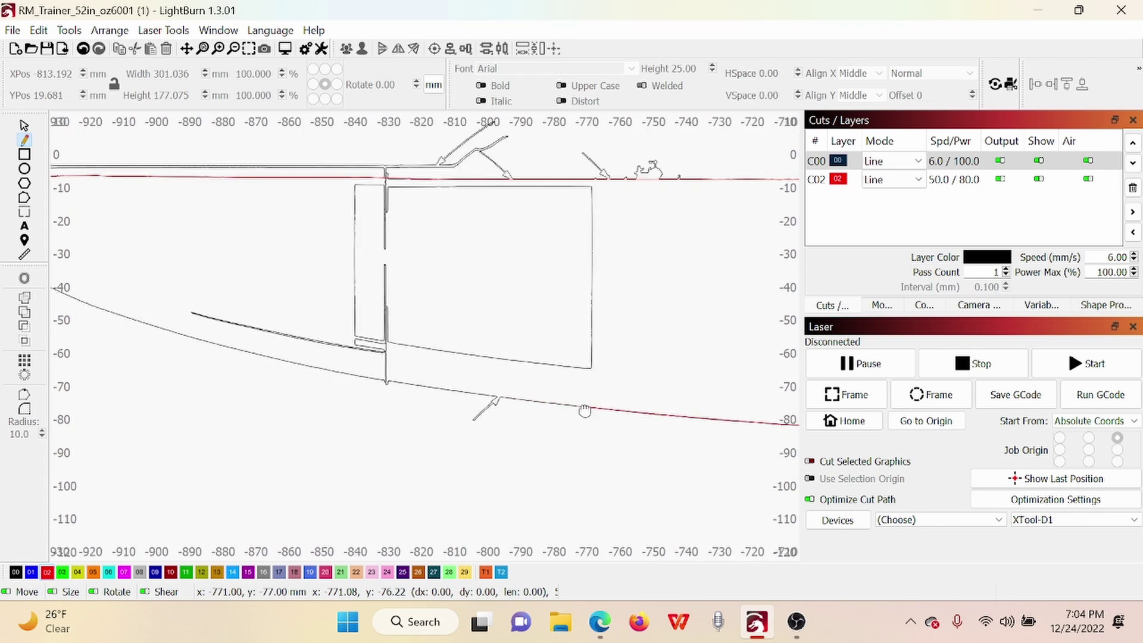
scroll(589, 409, down, 2)
scroll(253, 317, up, 3)
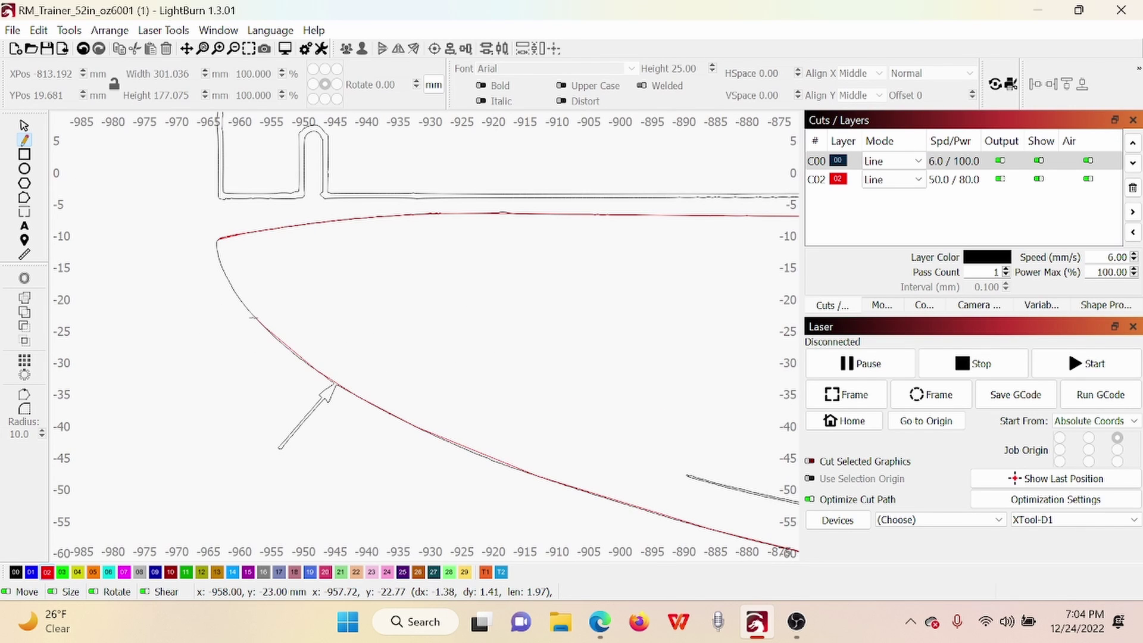
click(252, 317)
click(241, 299)
click(226, 278)
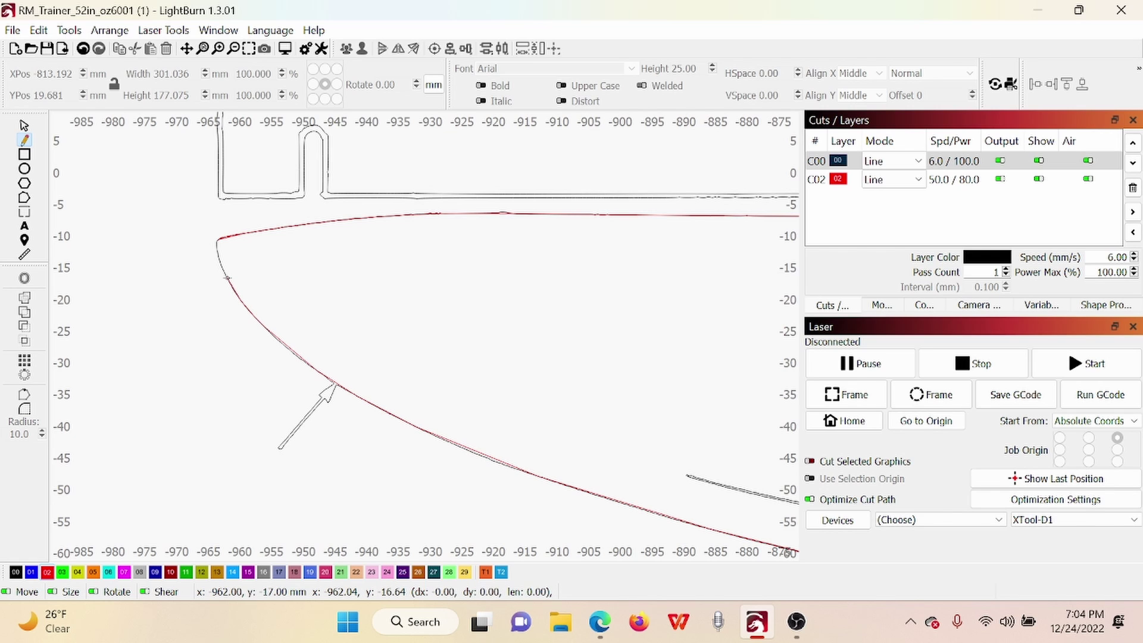
click(217, 246)
click(223, 238)
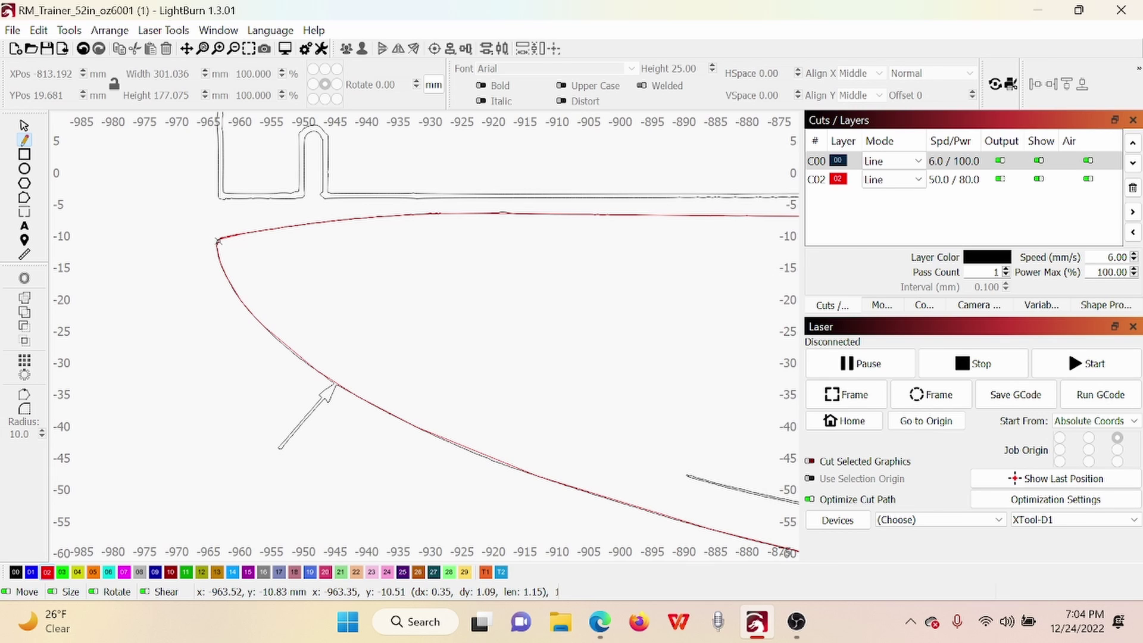
click(224, 237)
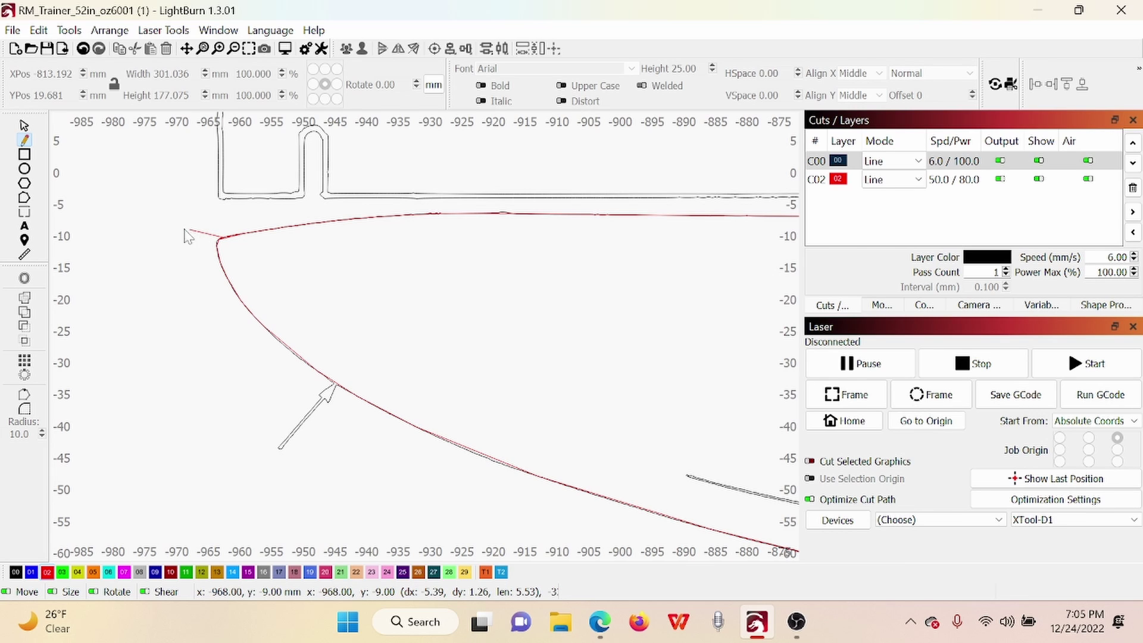
right_click(159, 231)
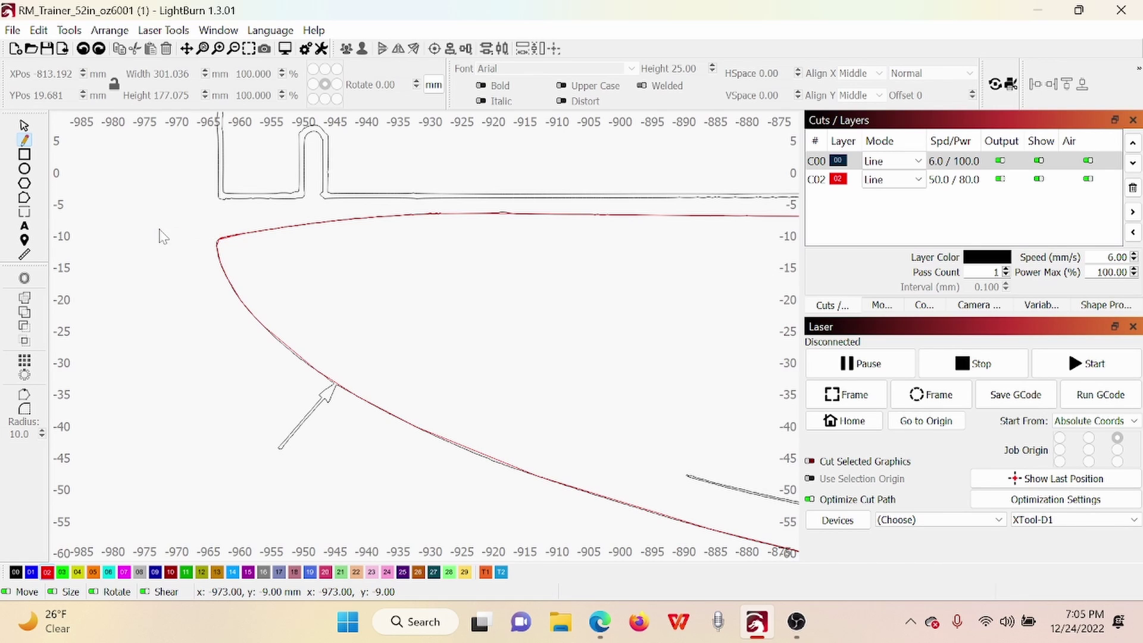
Select the red 898.872 × 79.332 mm side outline and nudge it down below the plan.
click(25, 126)
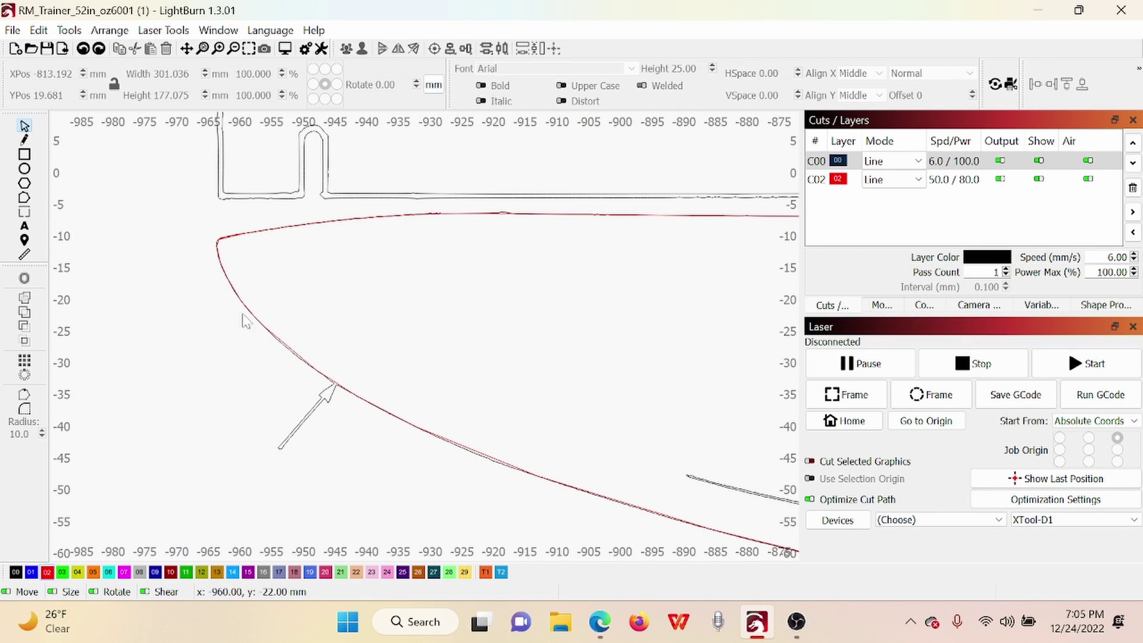
scroll(255, 343, up, 8)
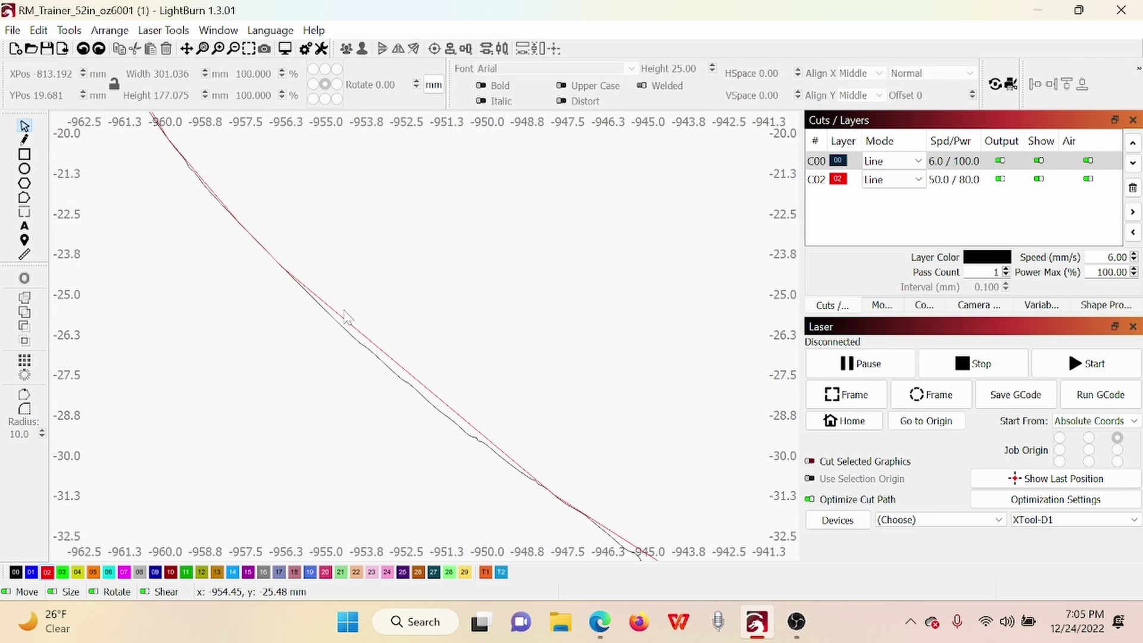
click(343, 316)
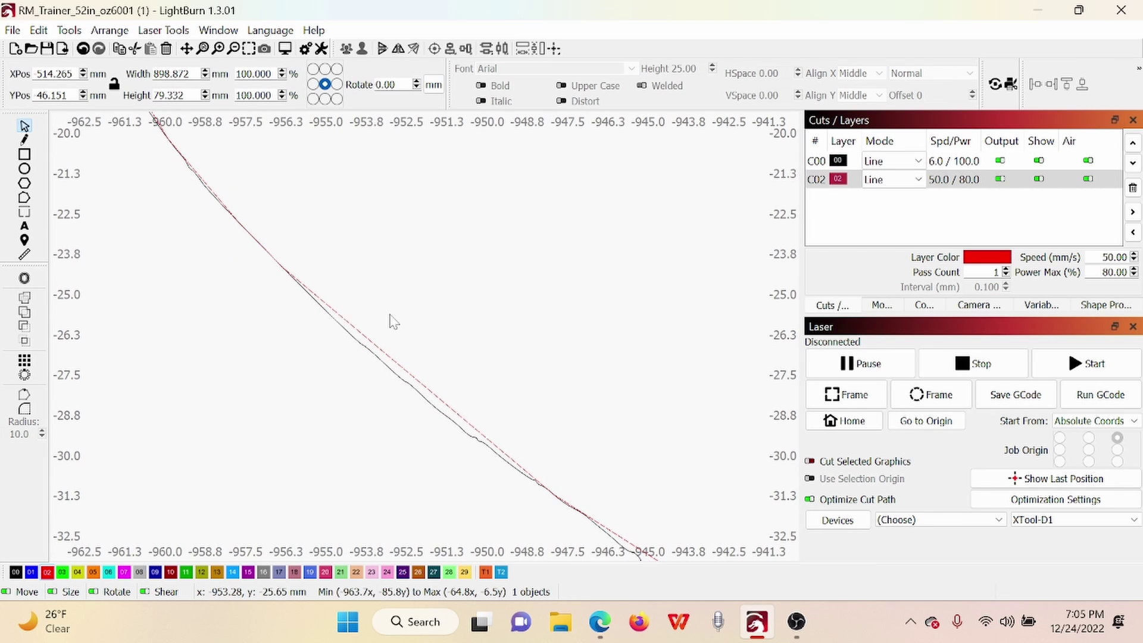
scroll(411, 318, down, 8)
scroll(616, 422, down, 5)
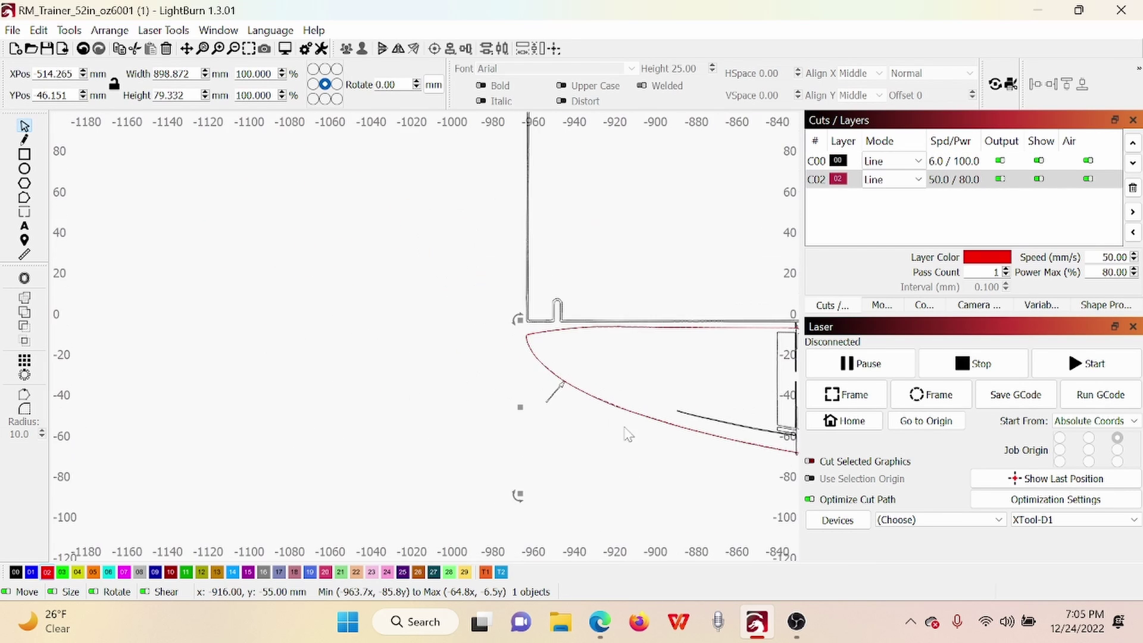
scroll(563, 351, down, 6)
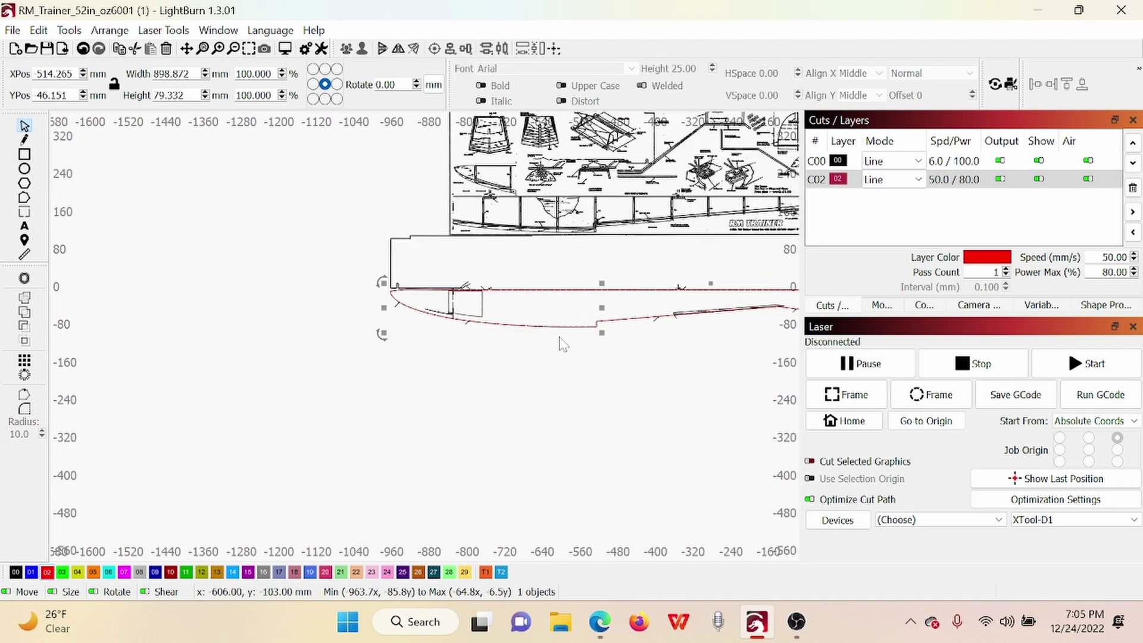
drag(563, 354, 322, 371)
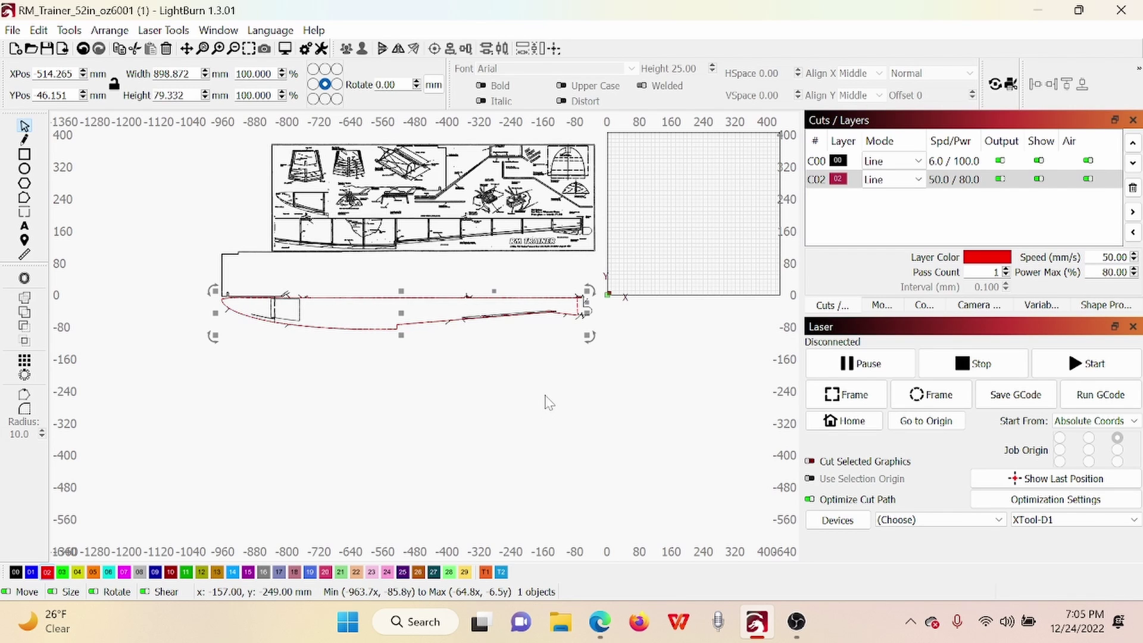
key(Down)
key(Down)
key(Down)
key(Down)
key(Down)
key(Down)
key(Down)
key(Down)
key(Down)
key(Down)
key(Down)
key(Down)
key(Down)
key(Down)
key(Down)
key(Down)
key(Down)
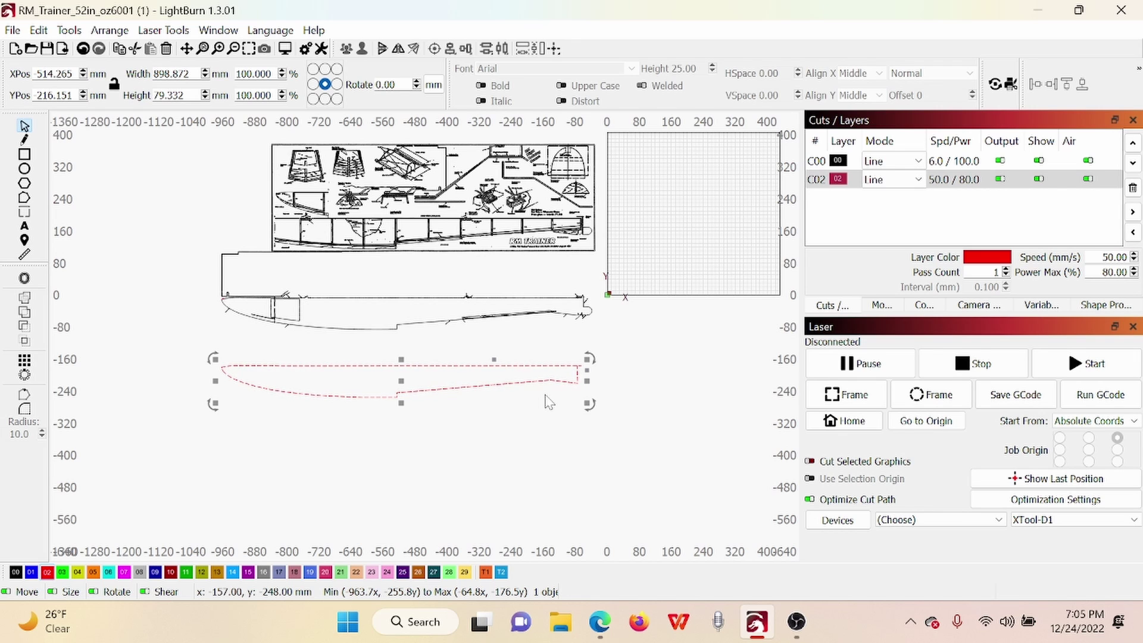
click(538, 424)
scroll(326, 189, up, 5)
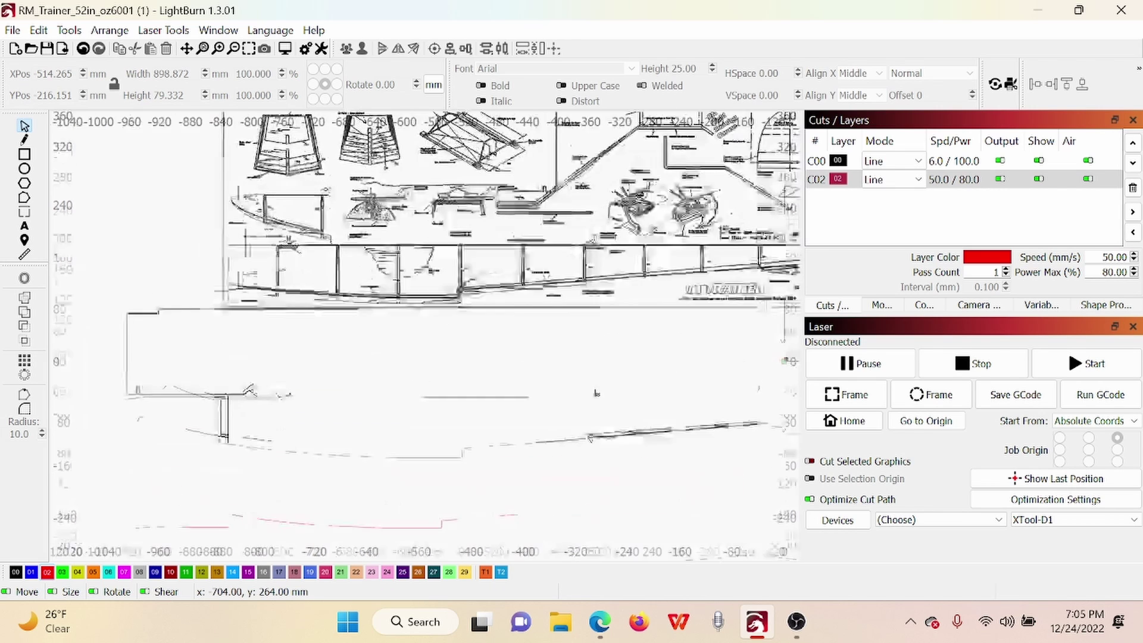
scroll(264, 234, up, 4)
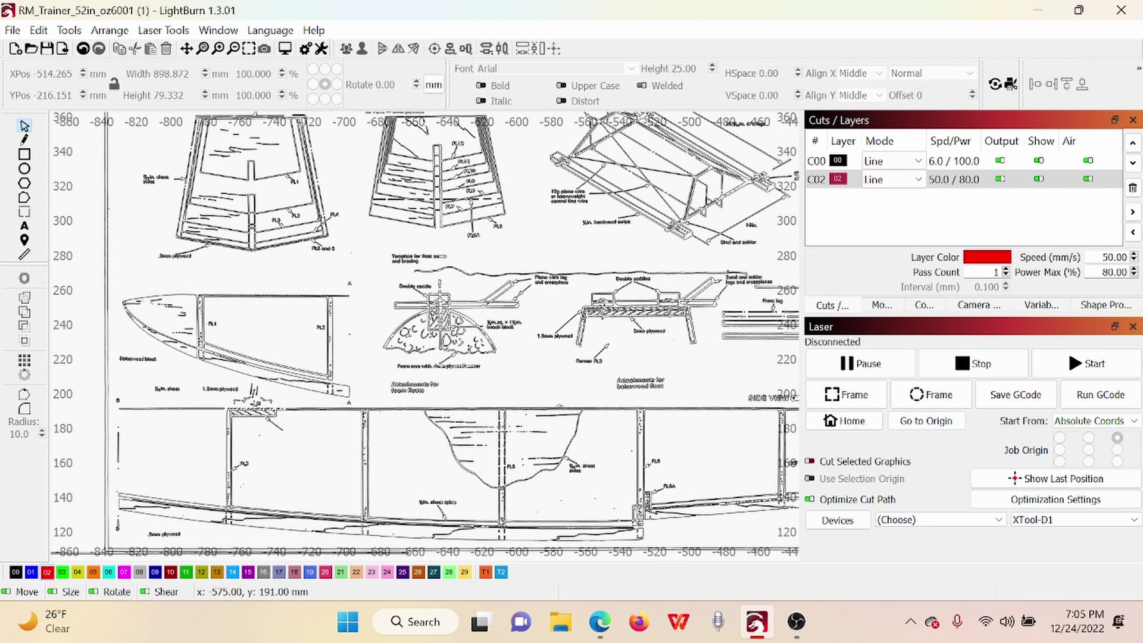
scroll(660, 400, down, 4)
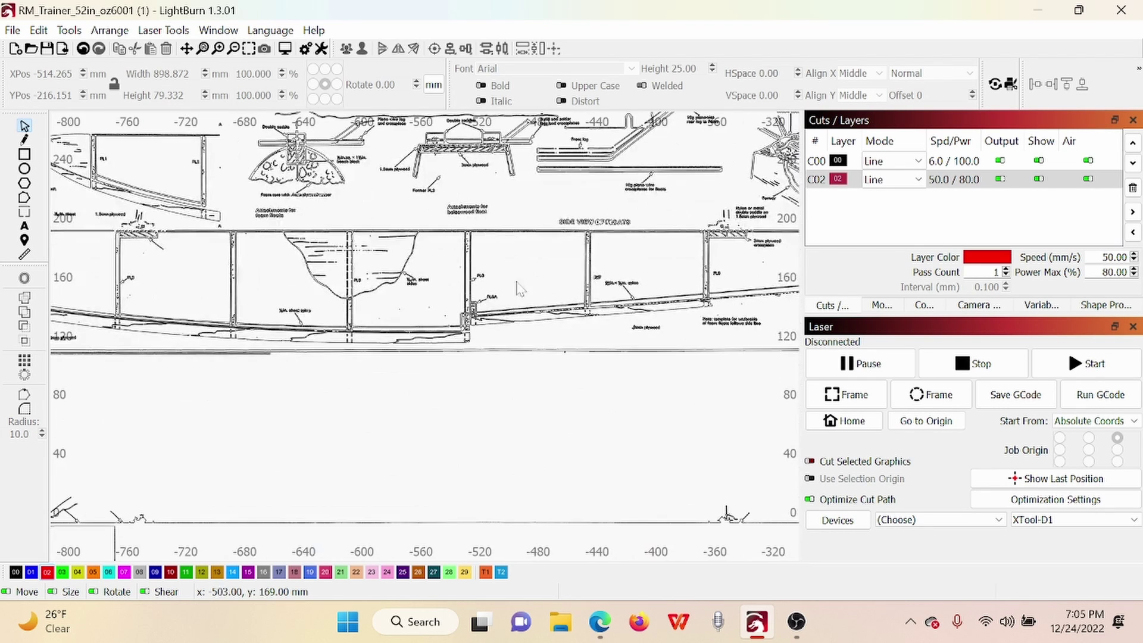
scroll(571, 395, down, 3)
scroll(548, 395, down, 1)
drag(548, 395, 308, 226)
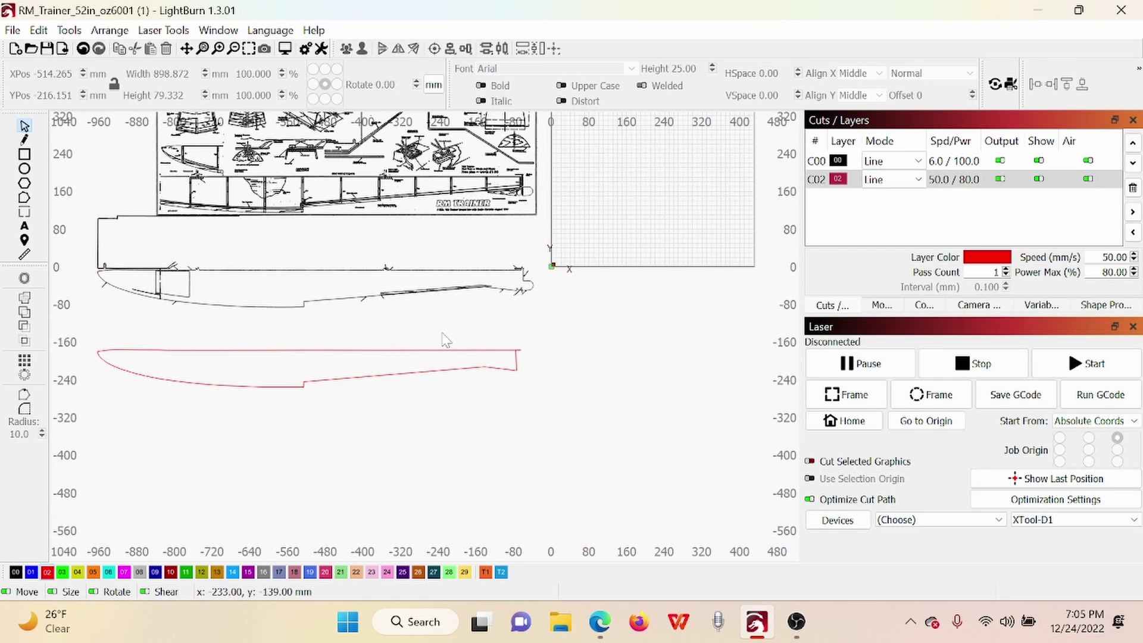
scroll(409, 198, down, 1)
drag(410, 199, 370, 274)
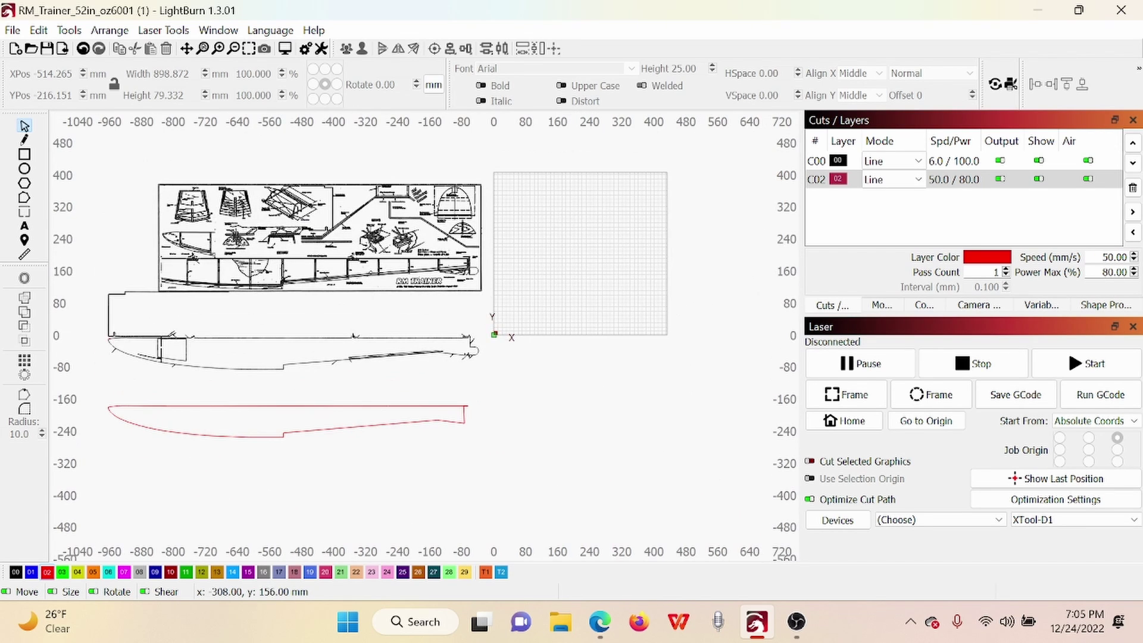
scroll(463, 219, up, 3)
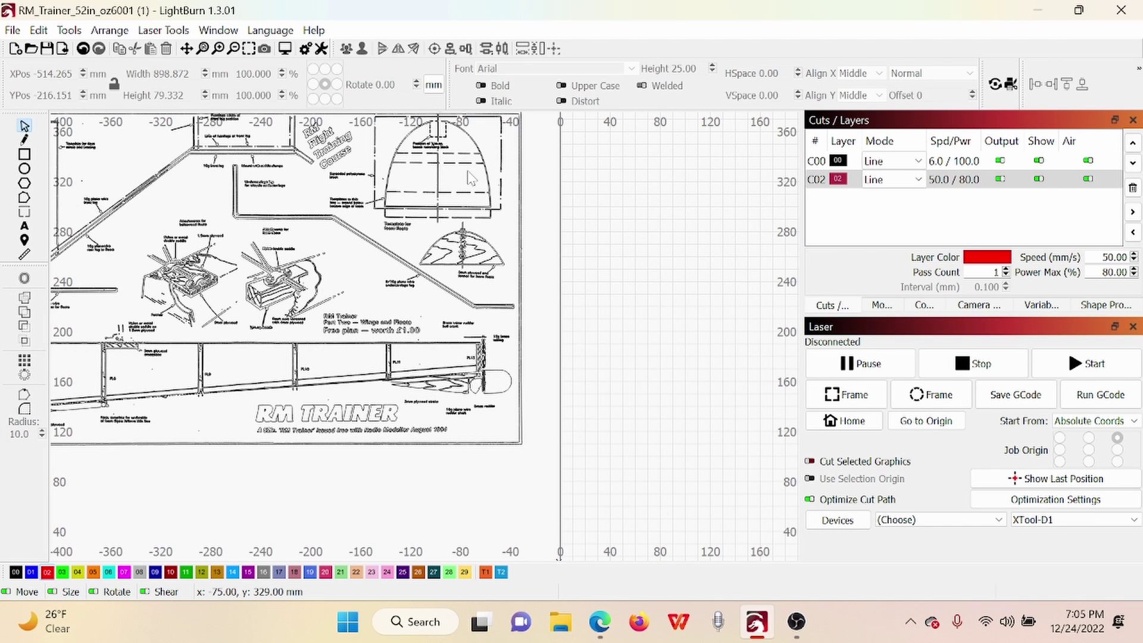
scroll(470, 178, down, 1)
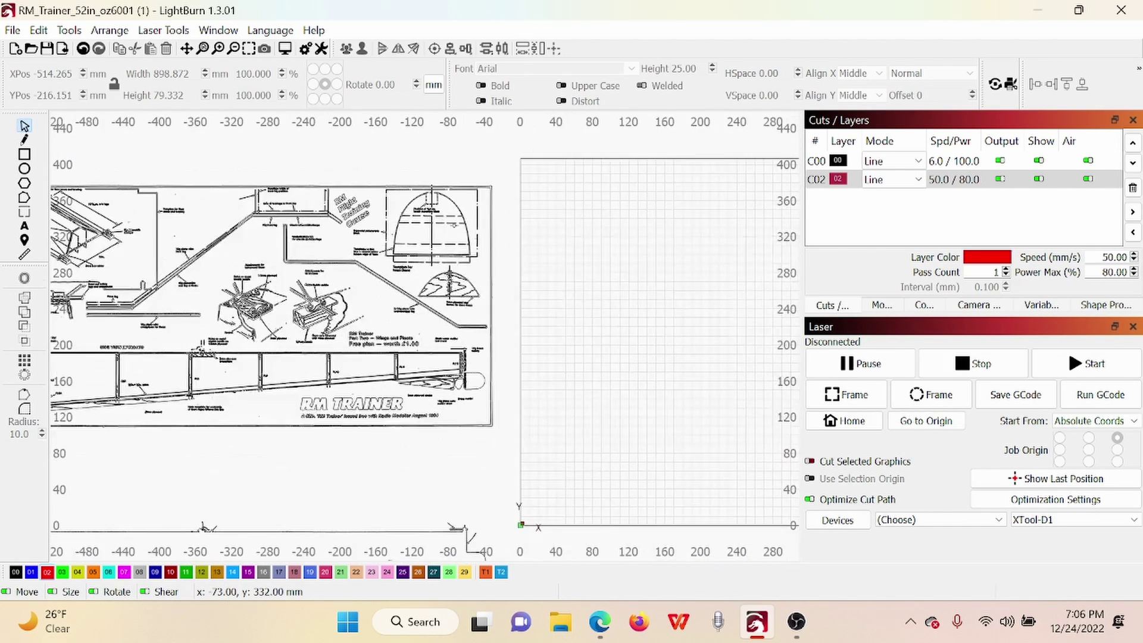
scroll(454, 226, up, 4)
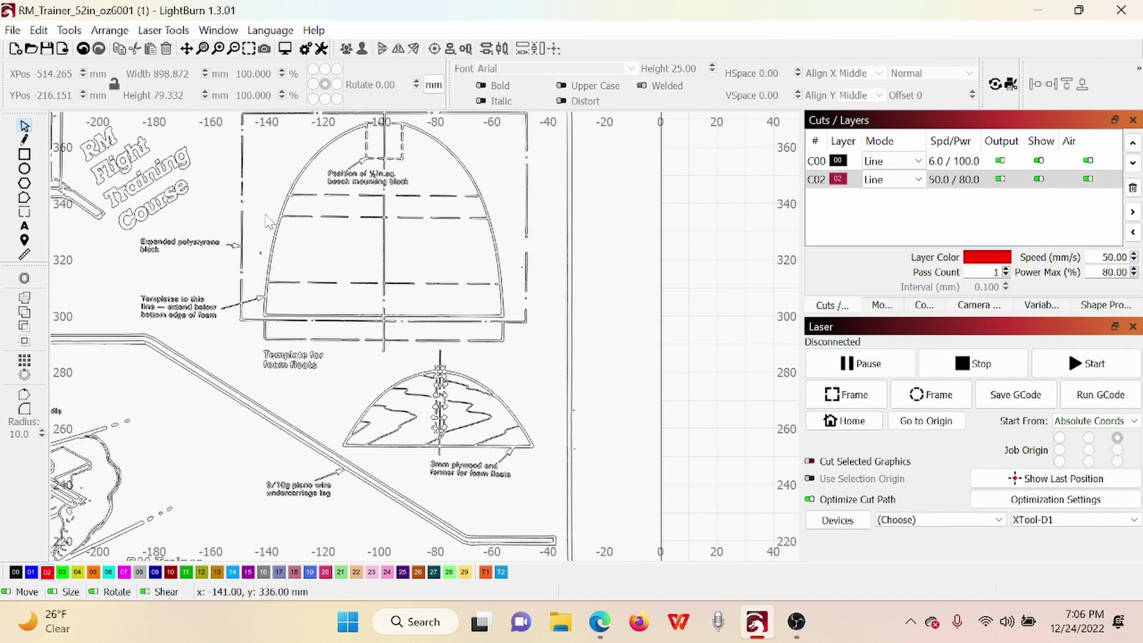
Drag the 100.571 × 81.654 mm dome float template off the plan into space above it.
scroll(274, 229, up, 4)
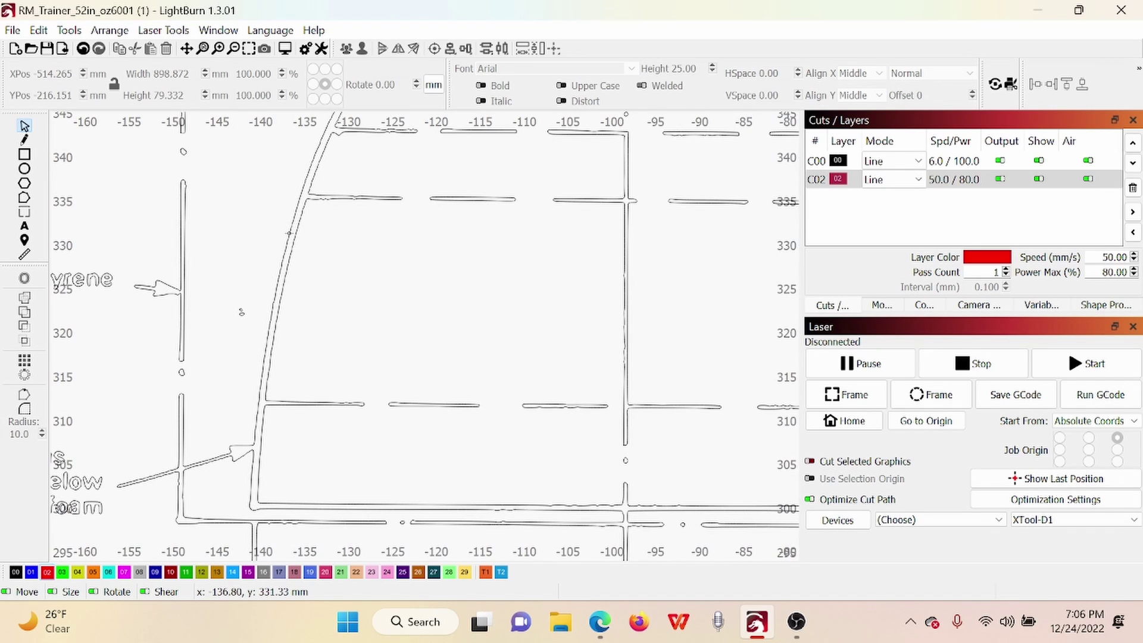
click(289, 234)
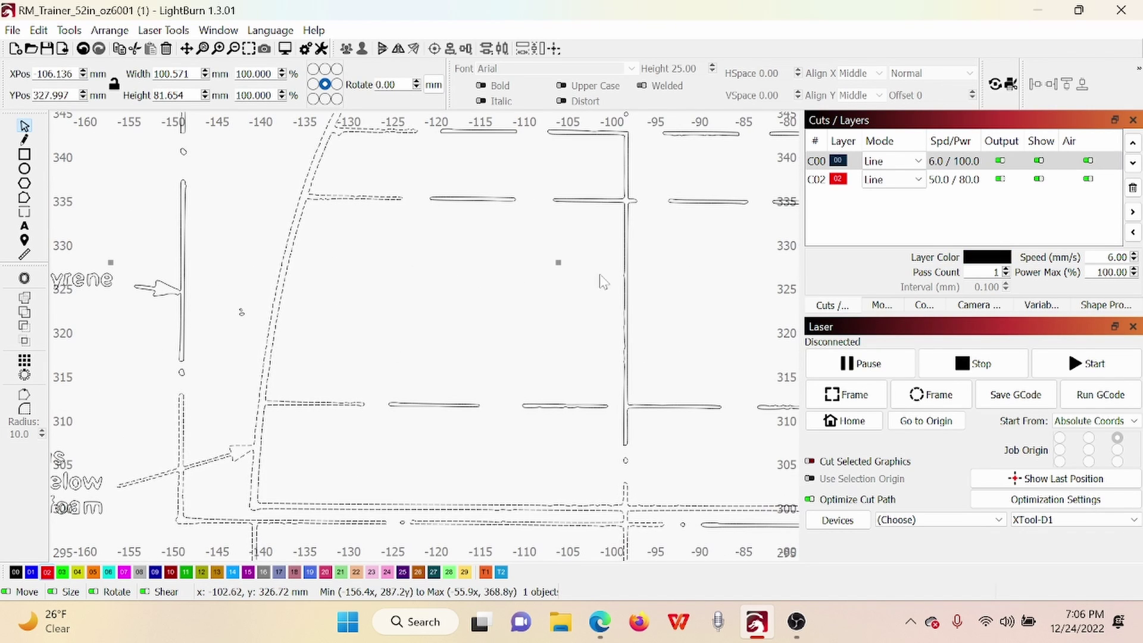
scroll(611, 281, down, 4)
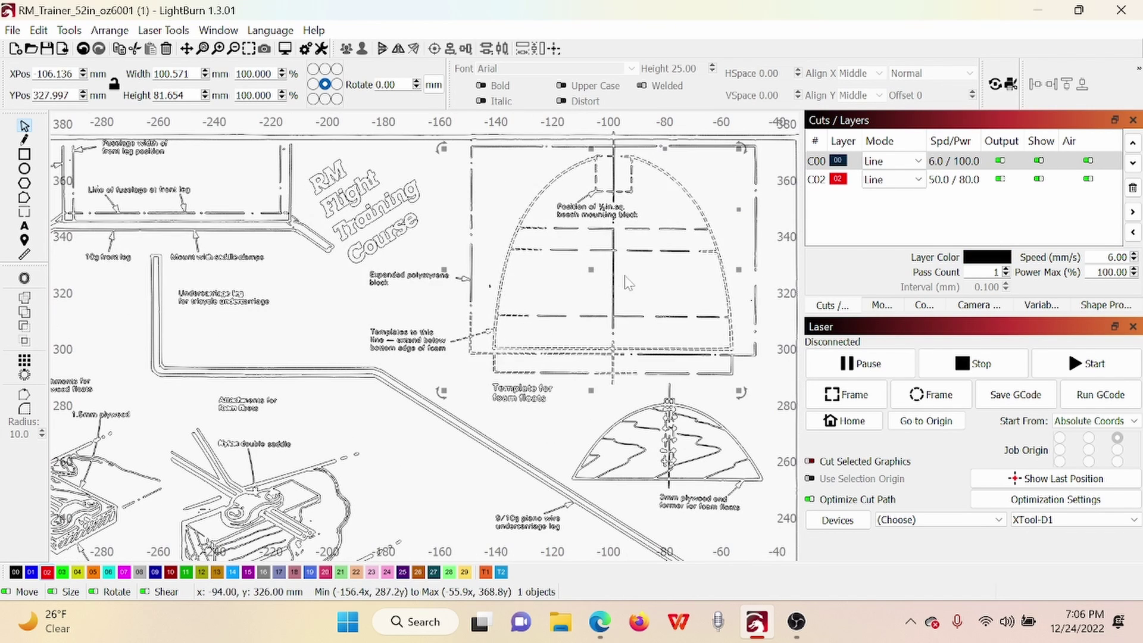
scroll(629, 284, down, 1)
drag(629, 283, 456, 317)
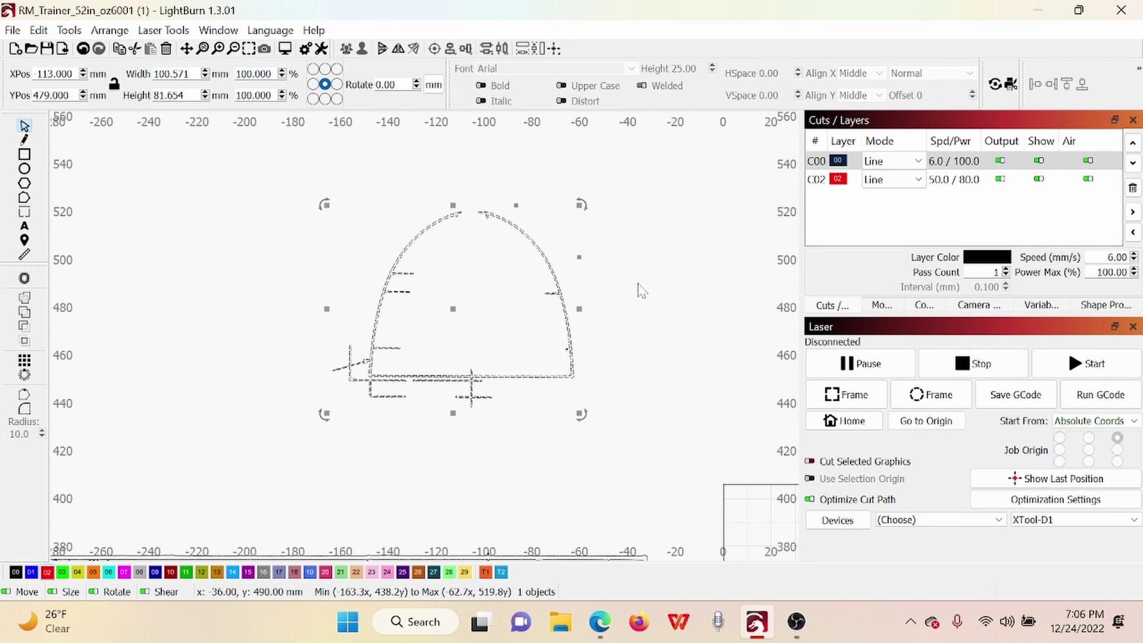
Undo the template move and zoom in on the mounting-block note.
key(ctrl+z)
scroll(640, 290, down, 5)
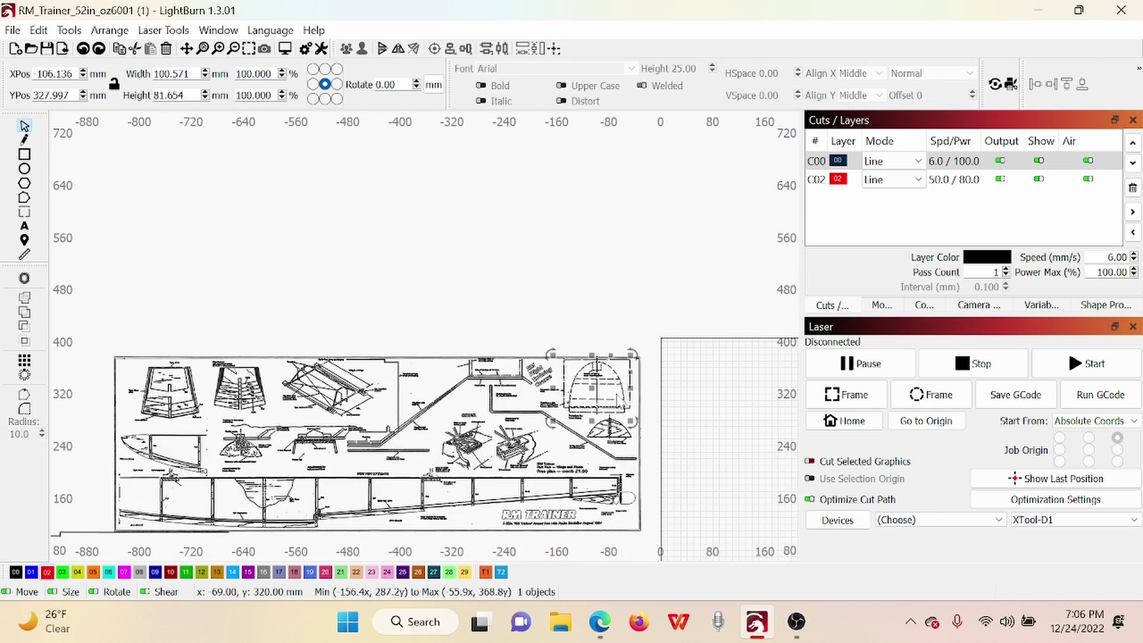
scroll(615, 393, up, 8)
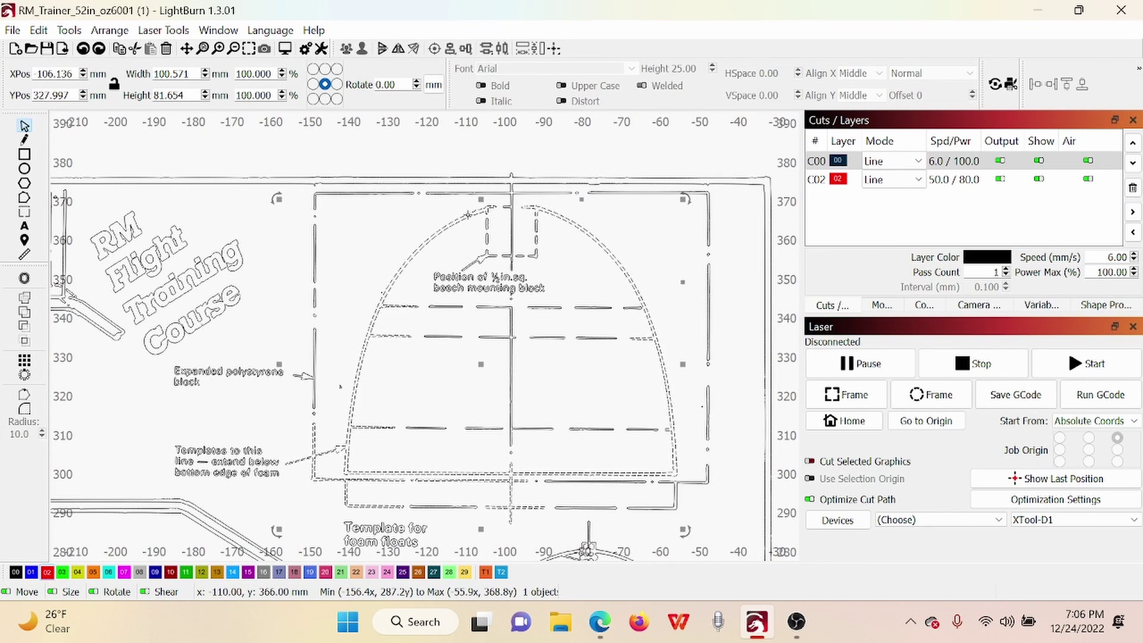
scroll(497, 209, up, 2)
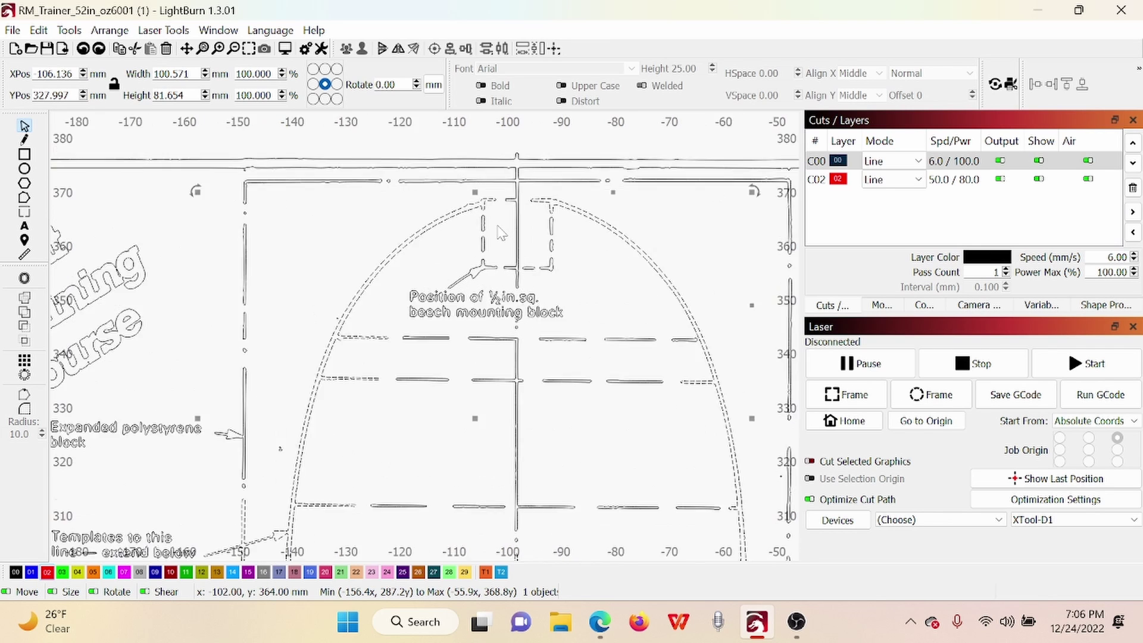
scroll(502, 232, up, 2)
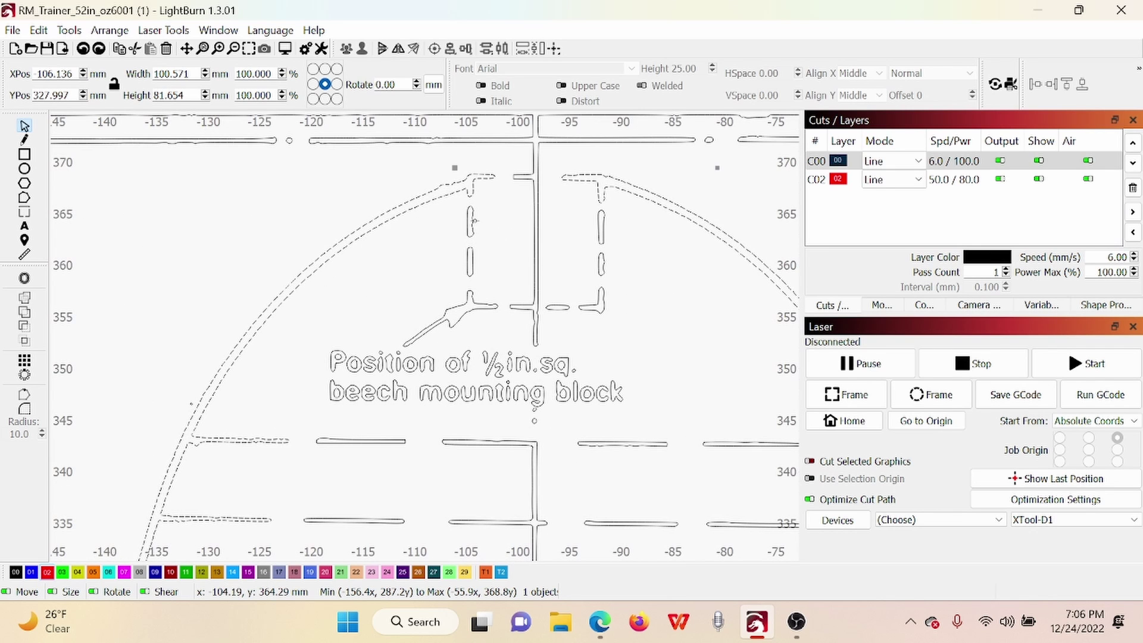
Add the two mounting-block slot outlines to the dome former selection.
shift+click(473, 225)
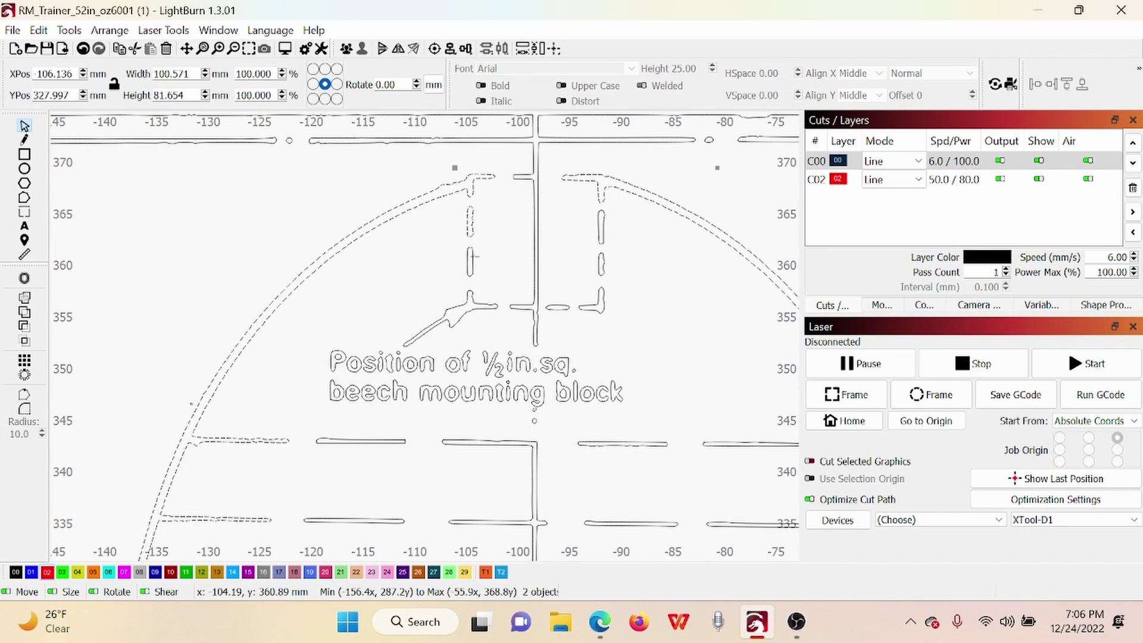
shift+click(471, 258)
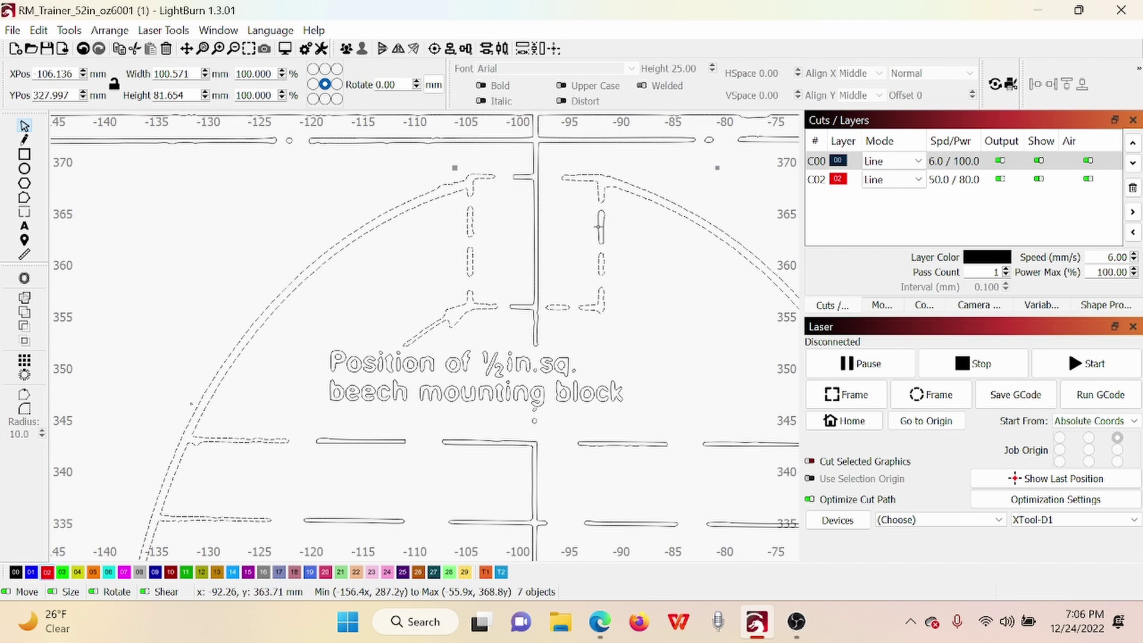
scroll(599, 225, up, 5)
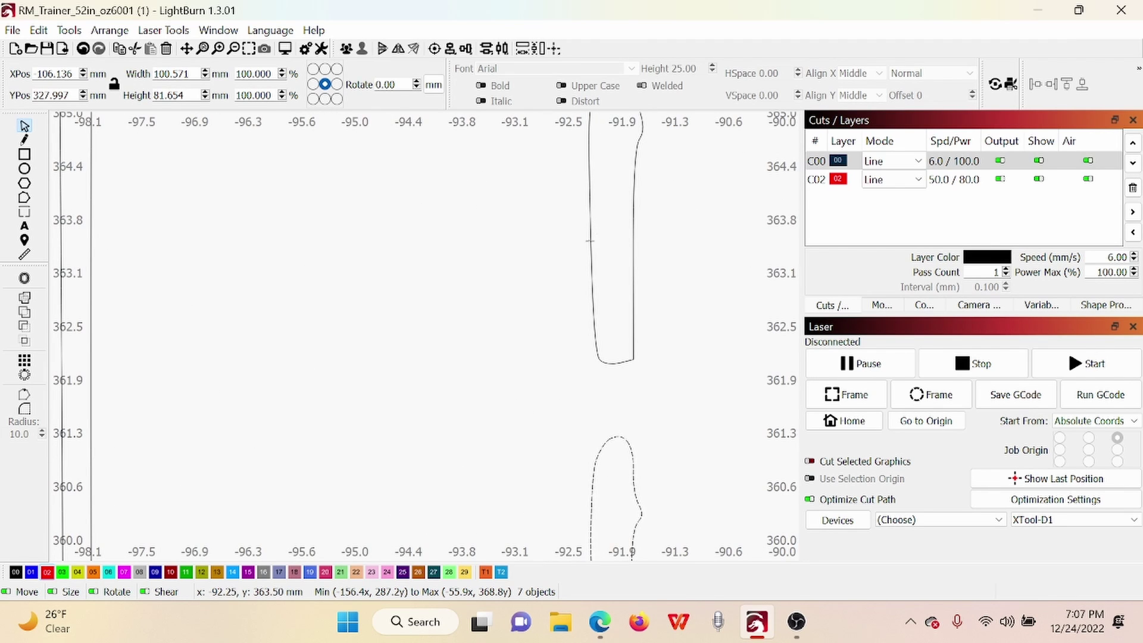
scroll(591, 241, down, 6)
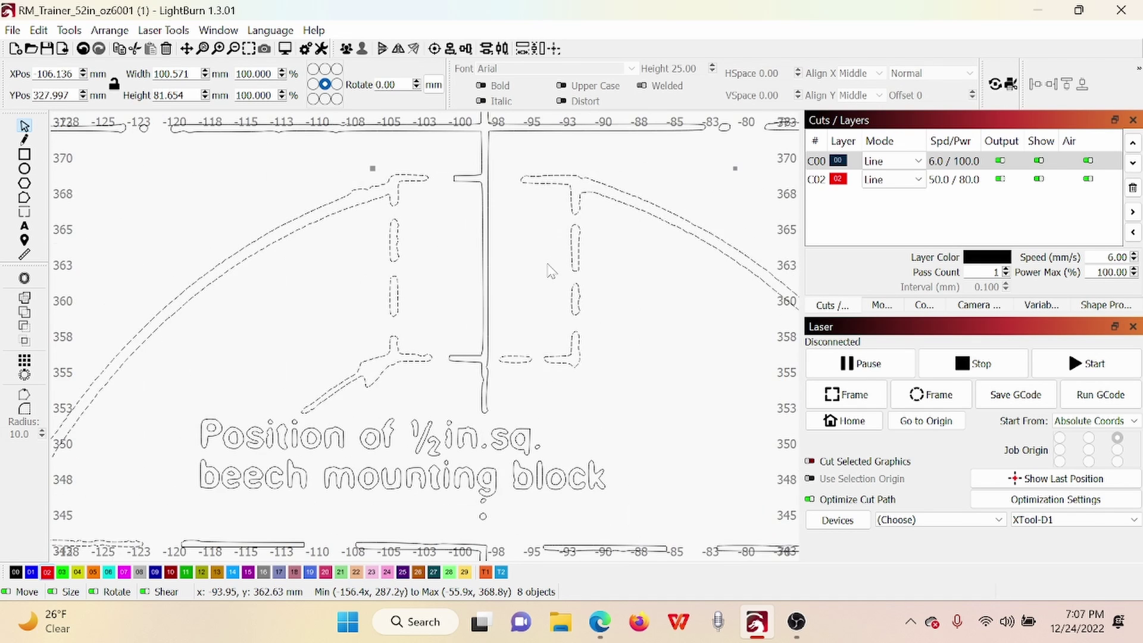
scroll(550, 271, down, 2)
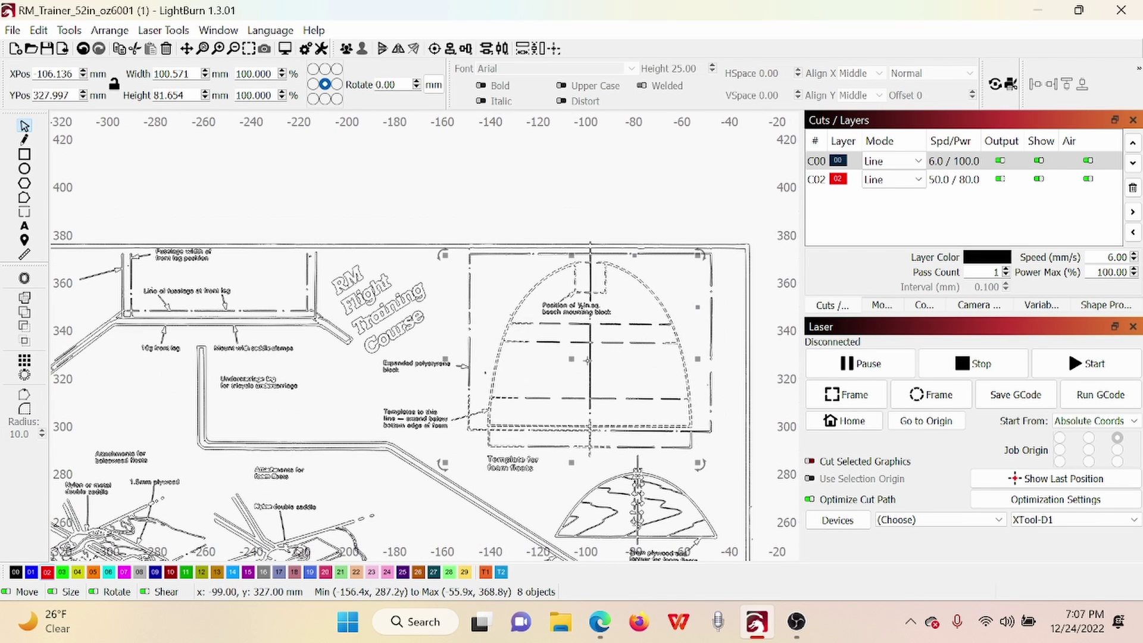
Drag the selected dome former and its slots up and left, clear of the plan image.
drag(572, 362, 487, 367)
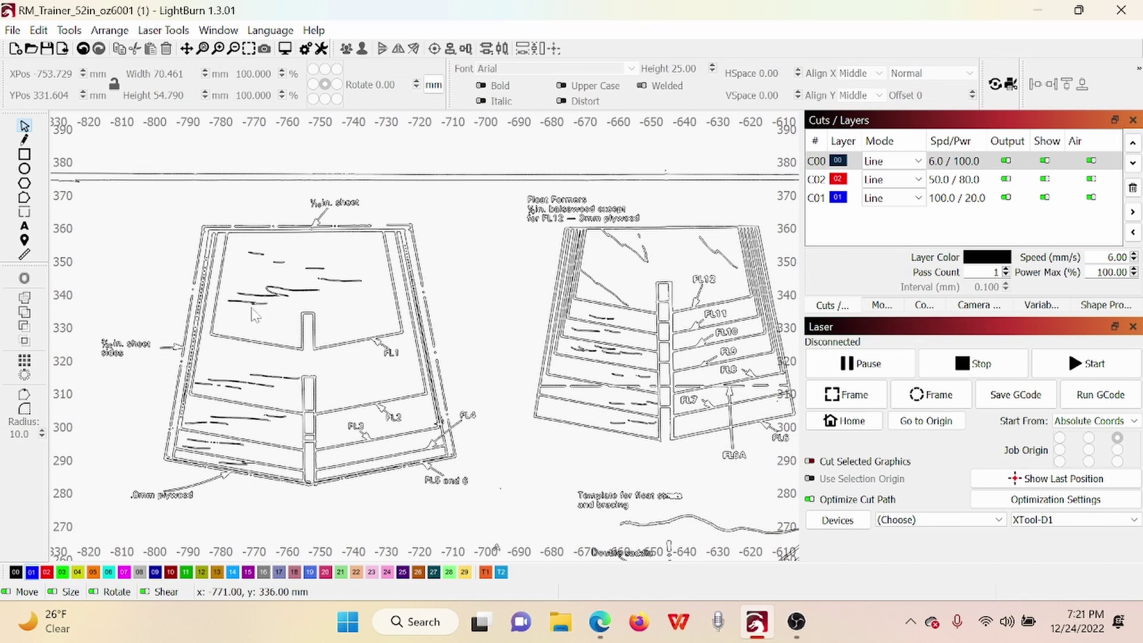
With Draw Lines, trace FL1's left side, bottom edge and central notch in red.
click(24, 140)
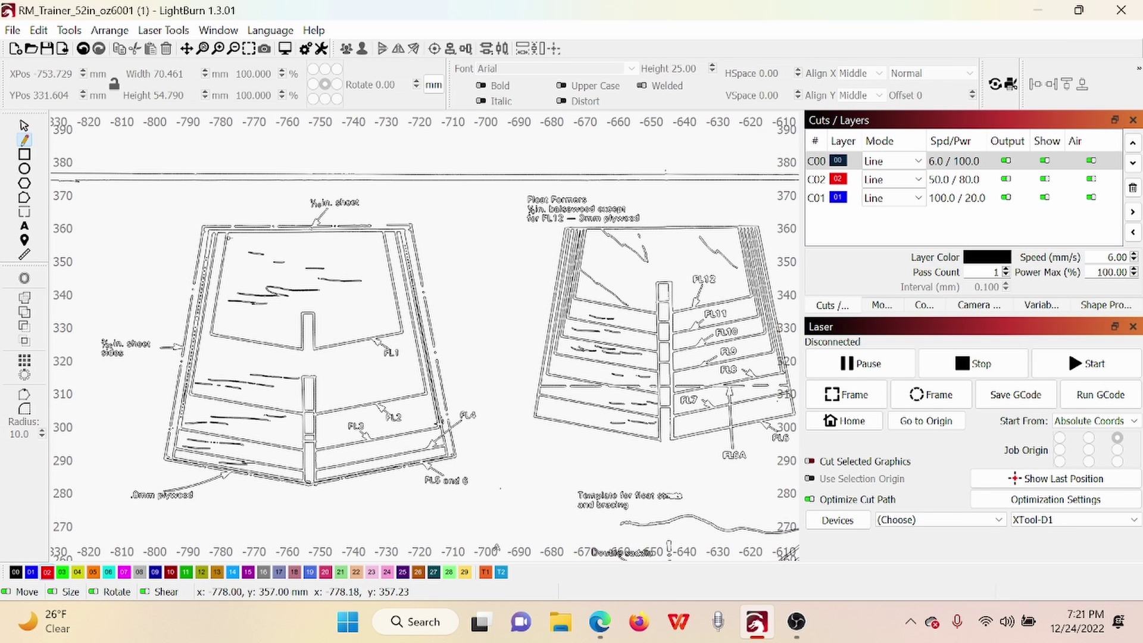
scroll(228, 241, up, 3)
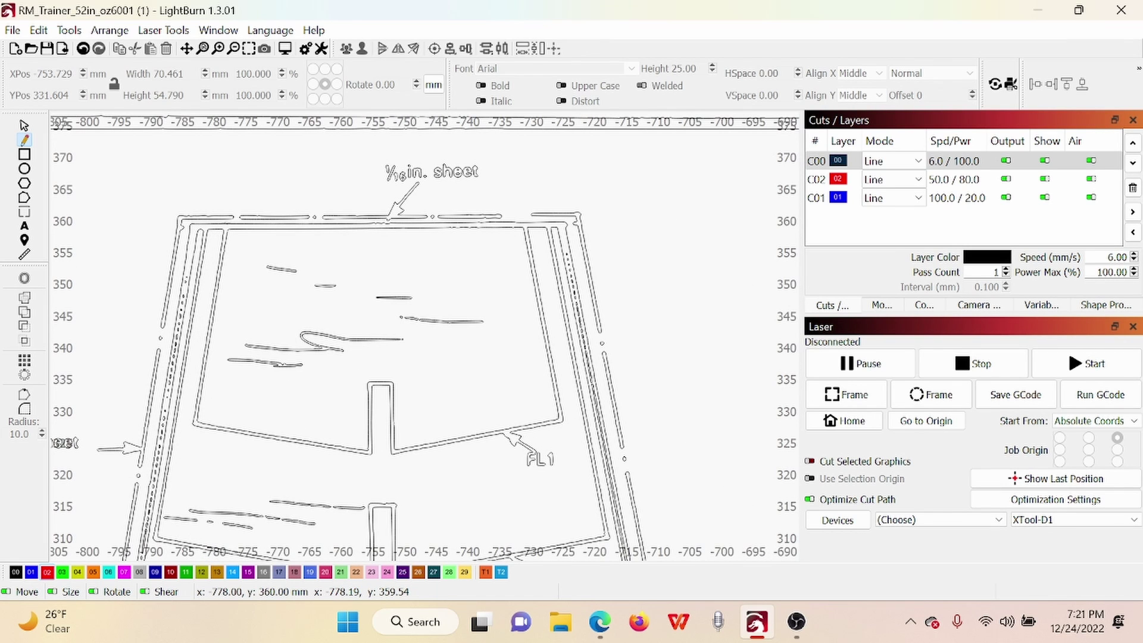
click(228, 224)
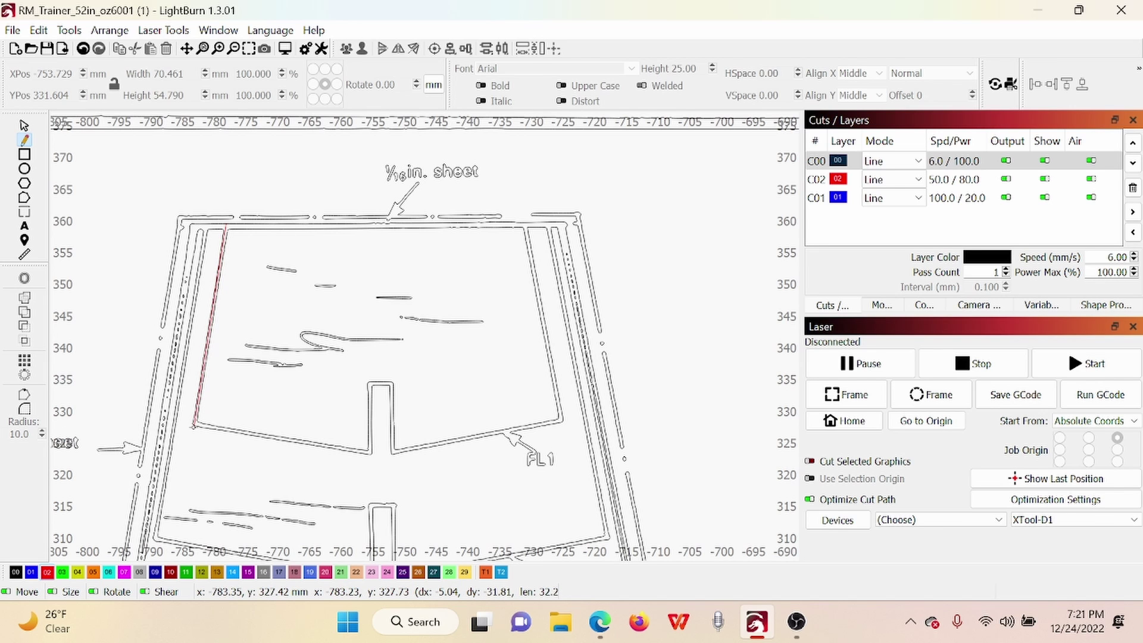
scroll(193, 426, up, 4)
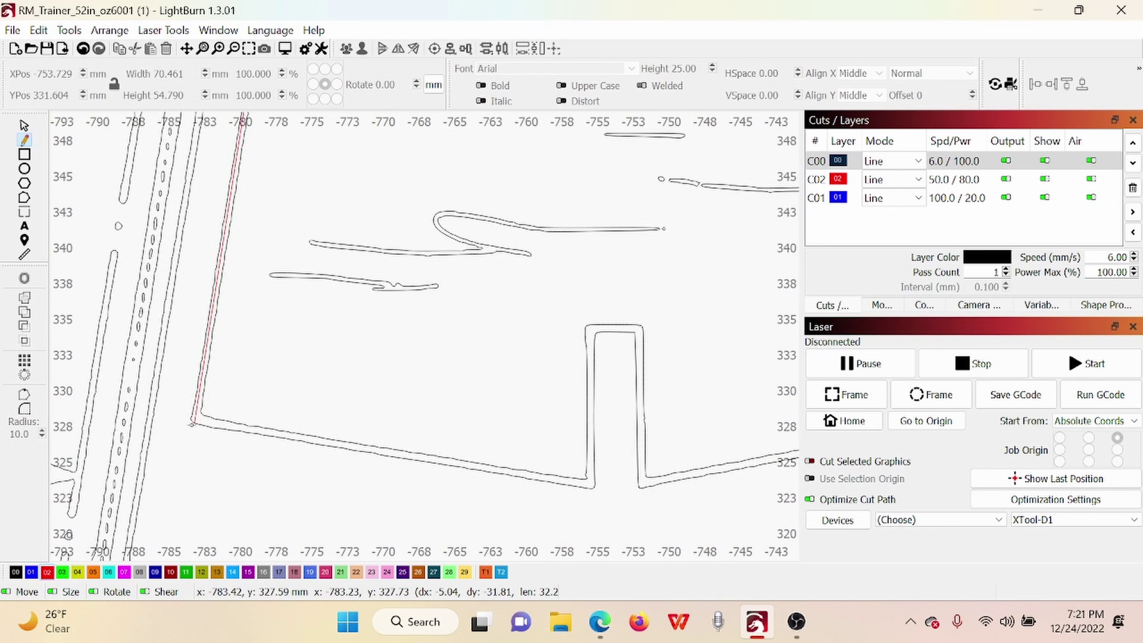
click(191, 424)
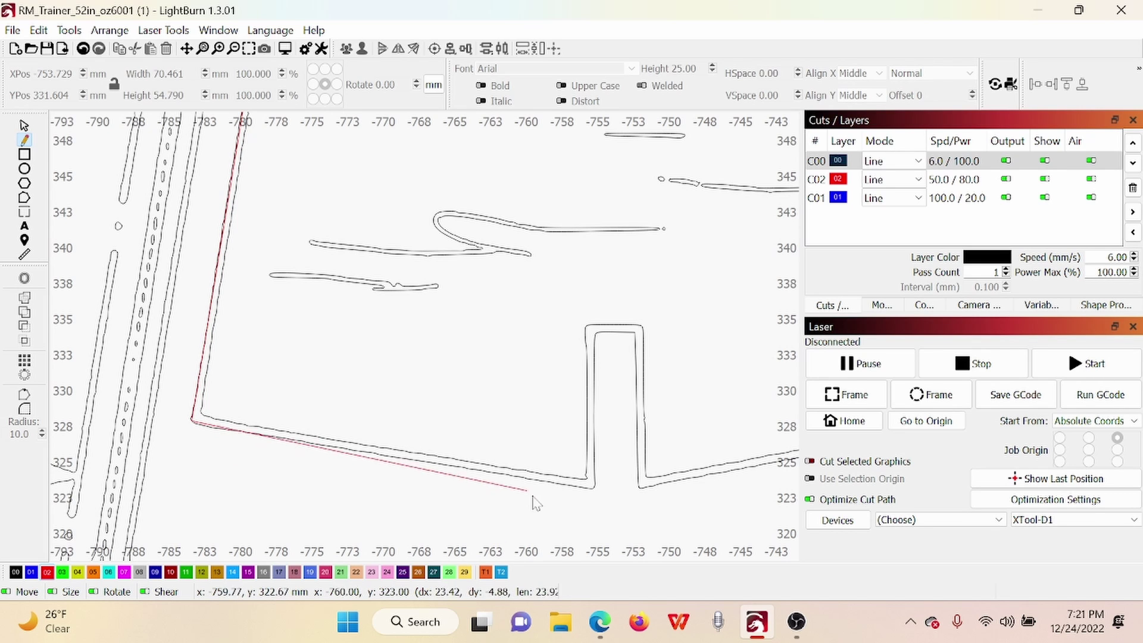
click(595, 491)
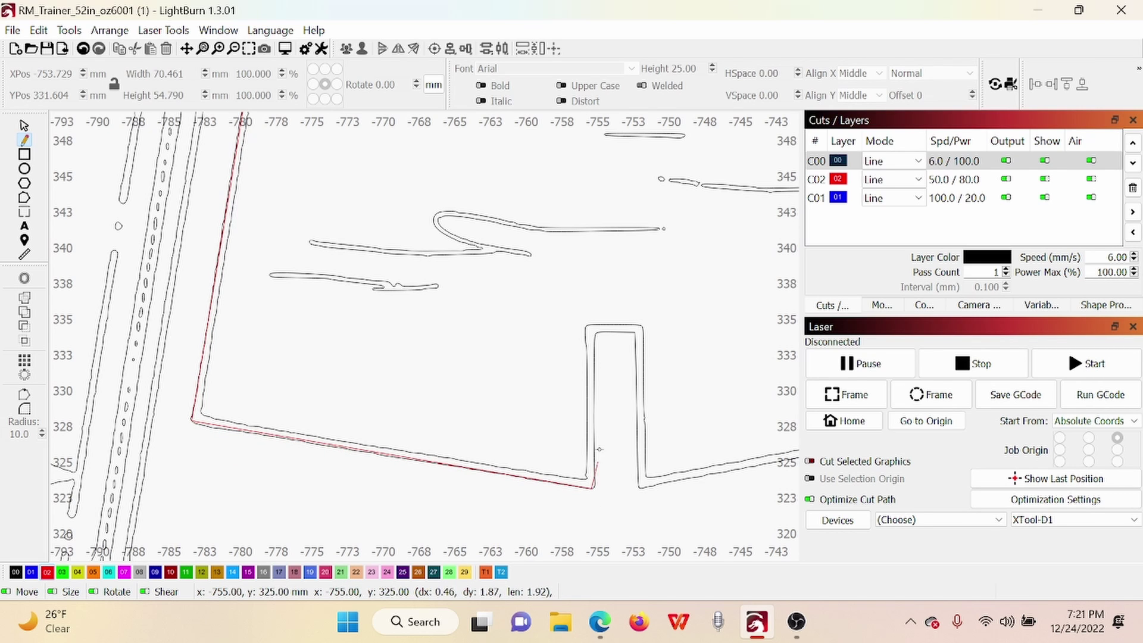
click(594, 333)
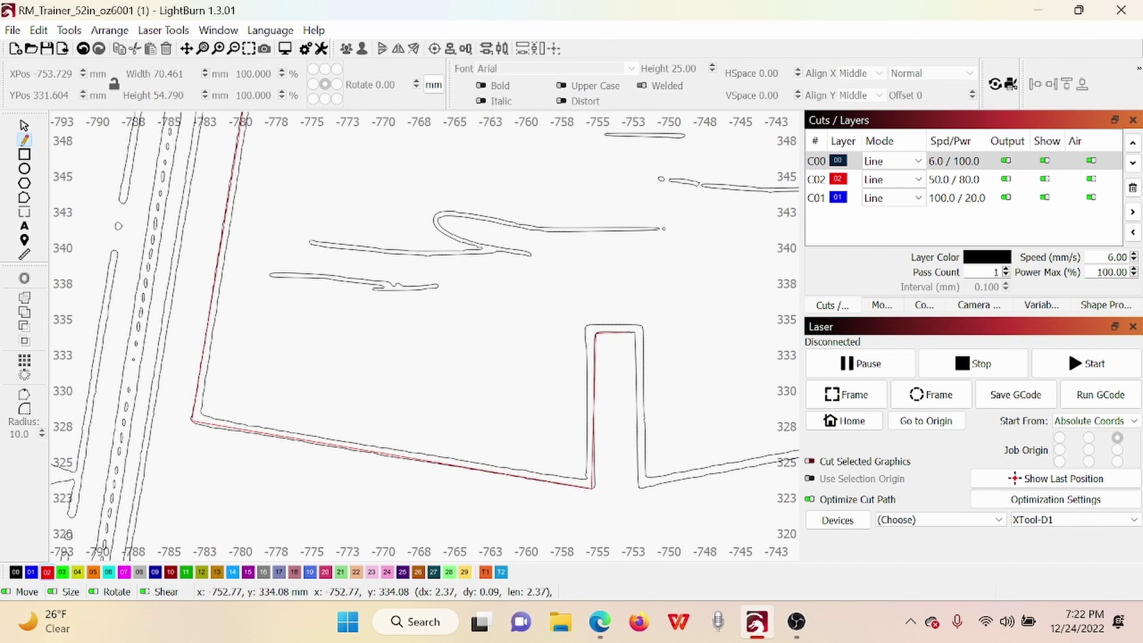
click(632, 333)
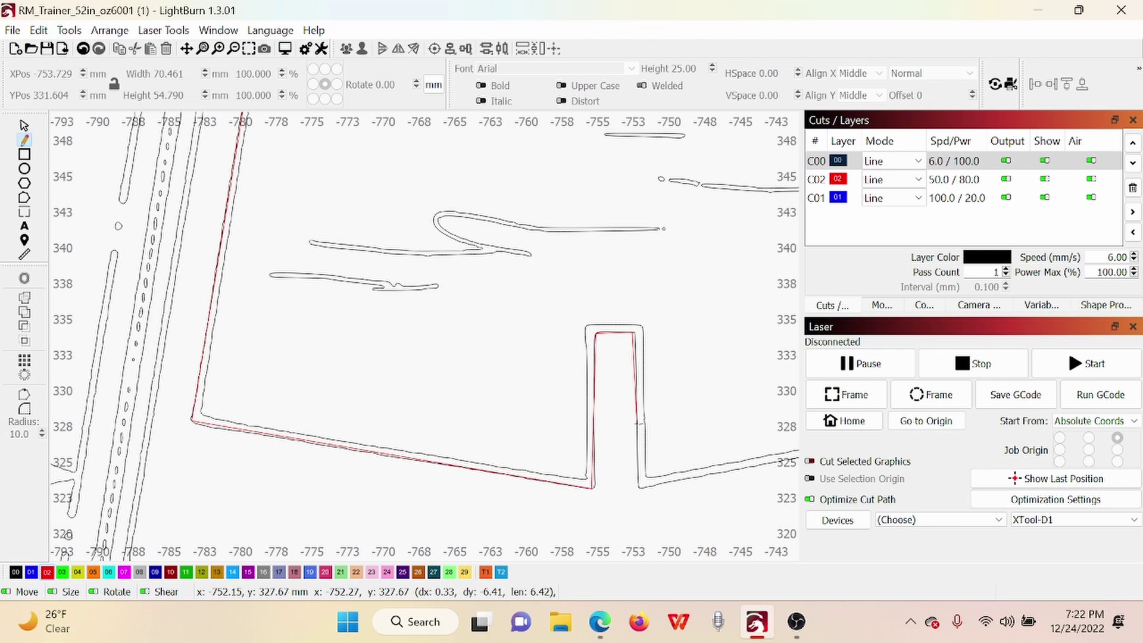
click(638, 488)
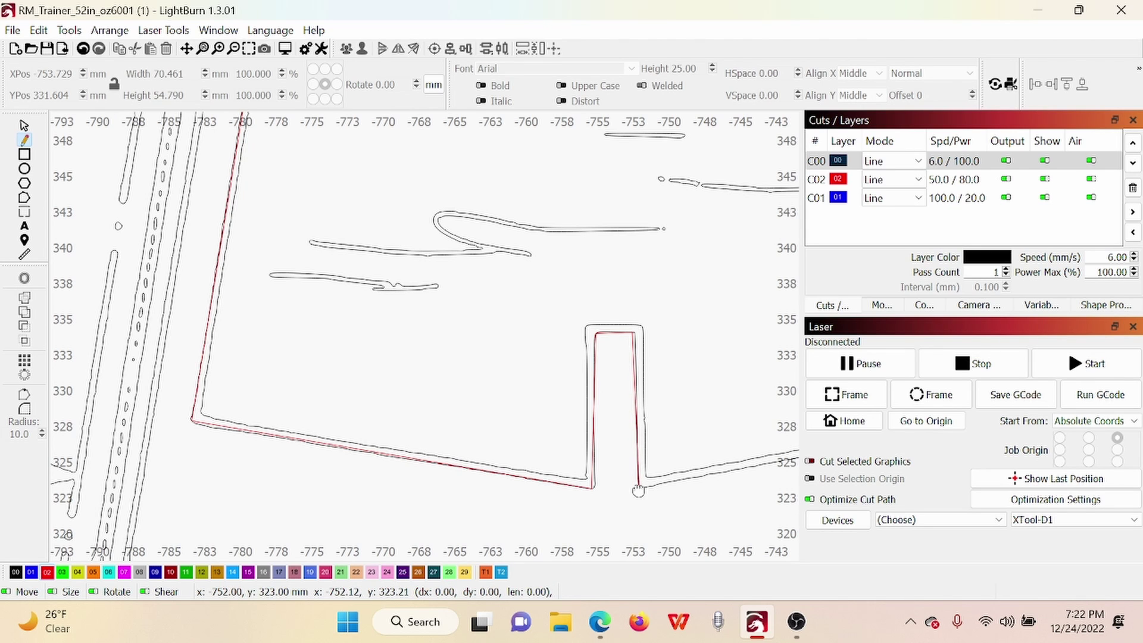
Complete the FL1 outline along the bottom-right corner, right side and top edge, closing the path.
scroll(638, 490, right, 5)
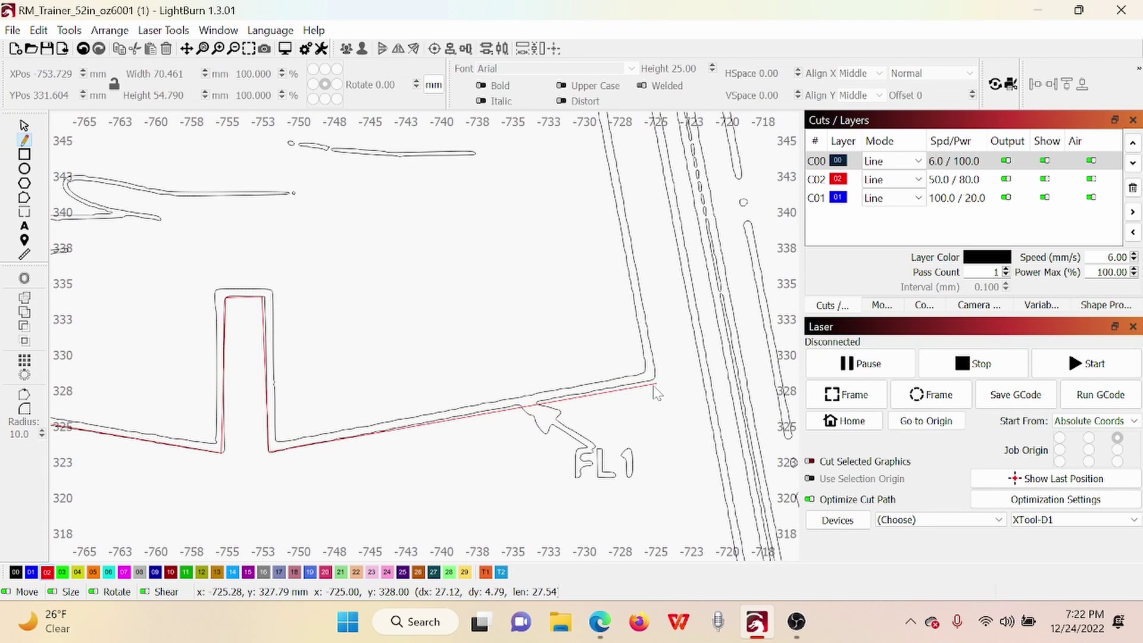
click(657, 378)
scroll(655, 369, left, 1)
scroll(637, 310, up, 3)
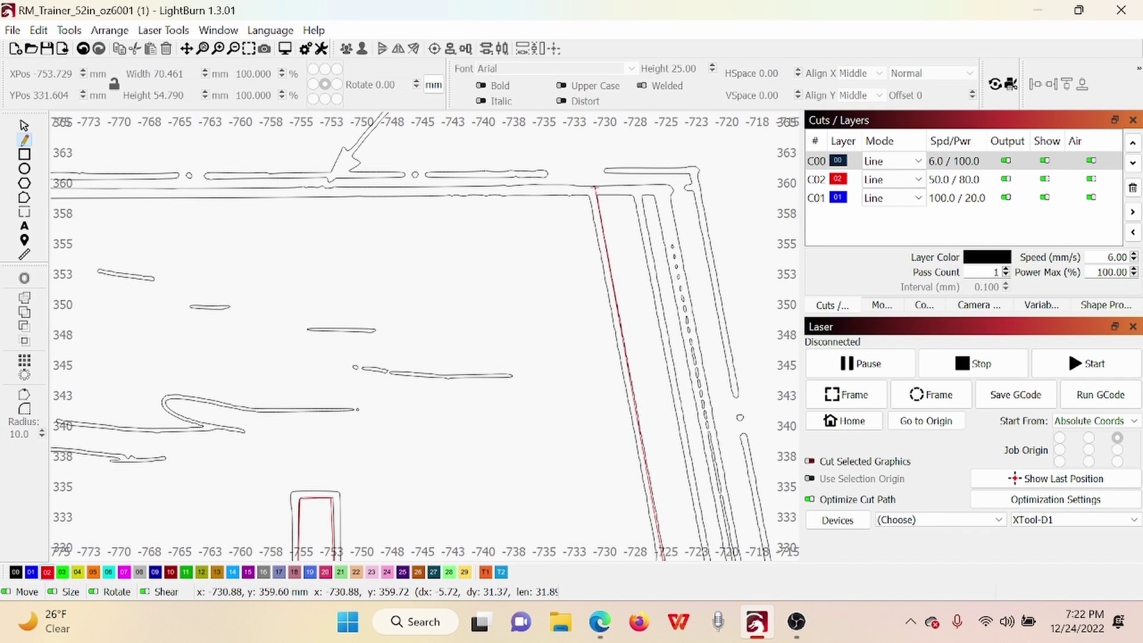
click(596, 187)
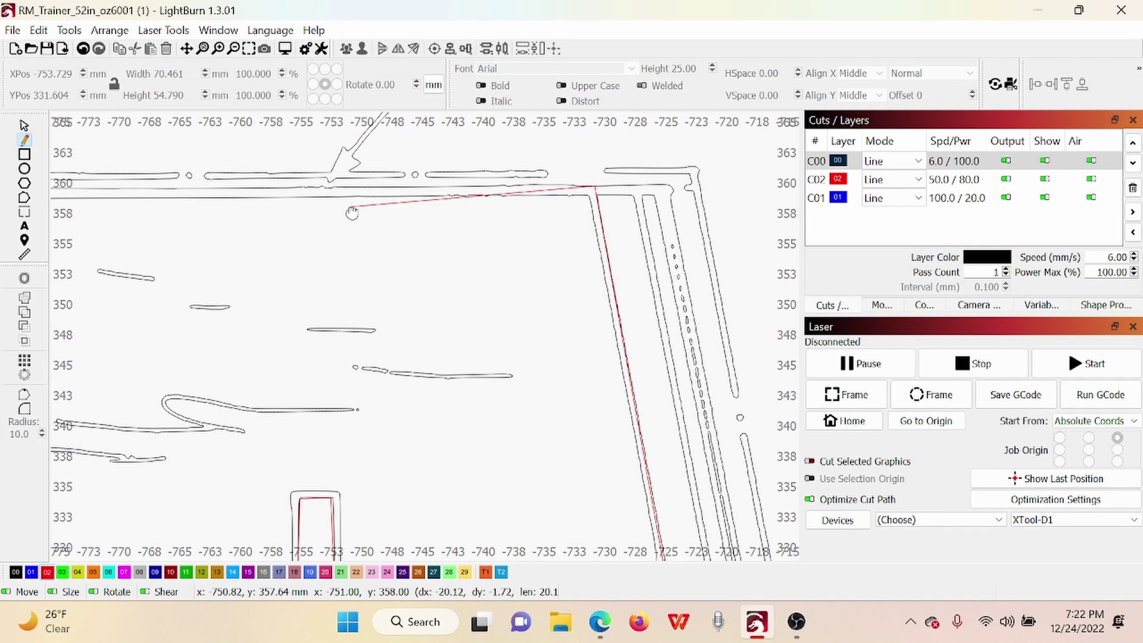
scroll(642, 241, down, 1)
scroll(643, 242, left, 6)
scroll(643, 242, down, 1)
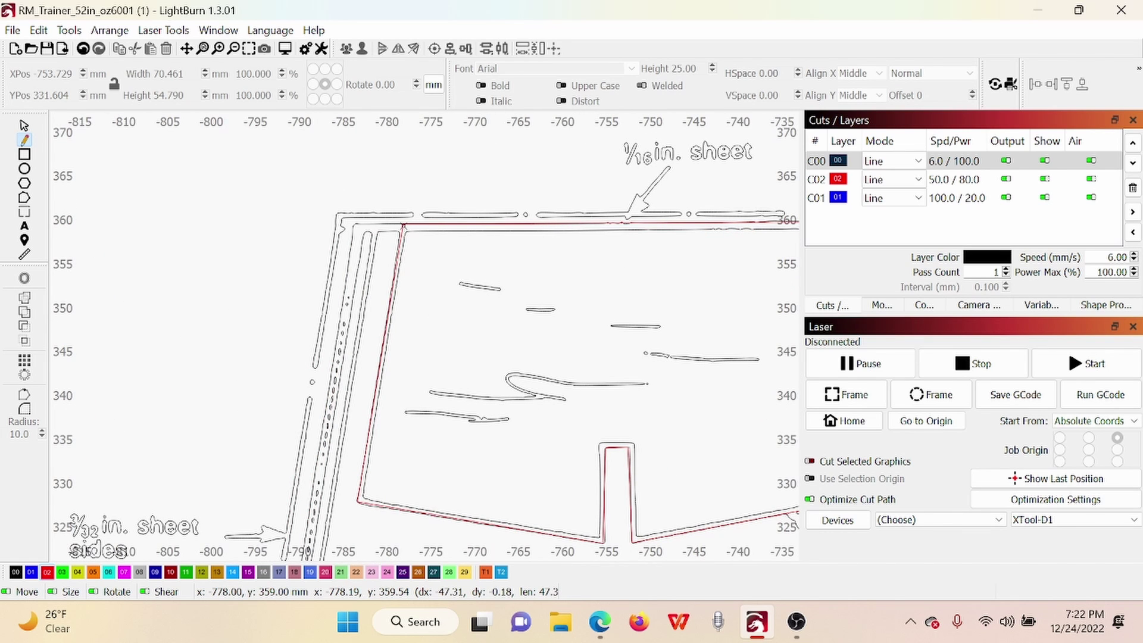
click(403, 225)
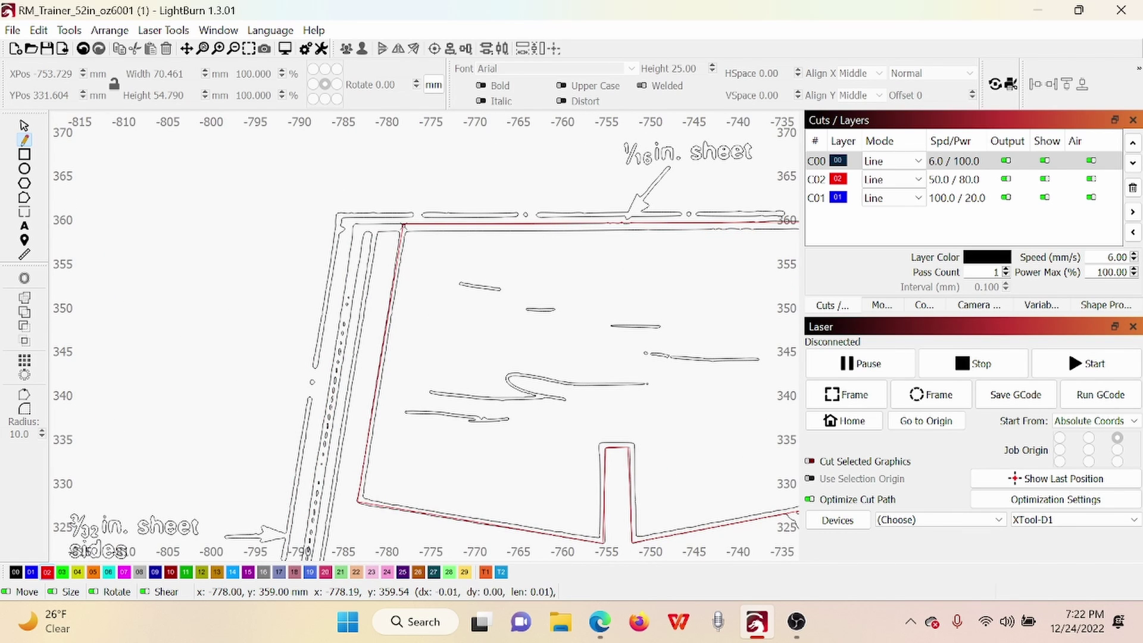
right_click(450, 267)
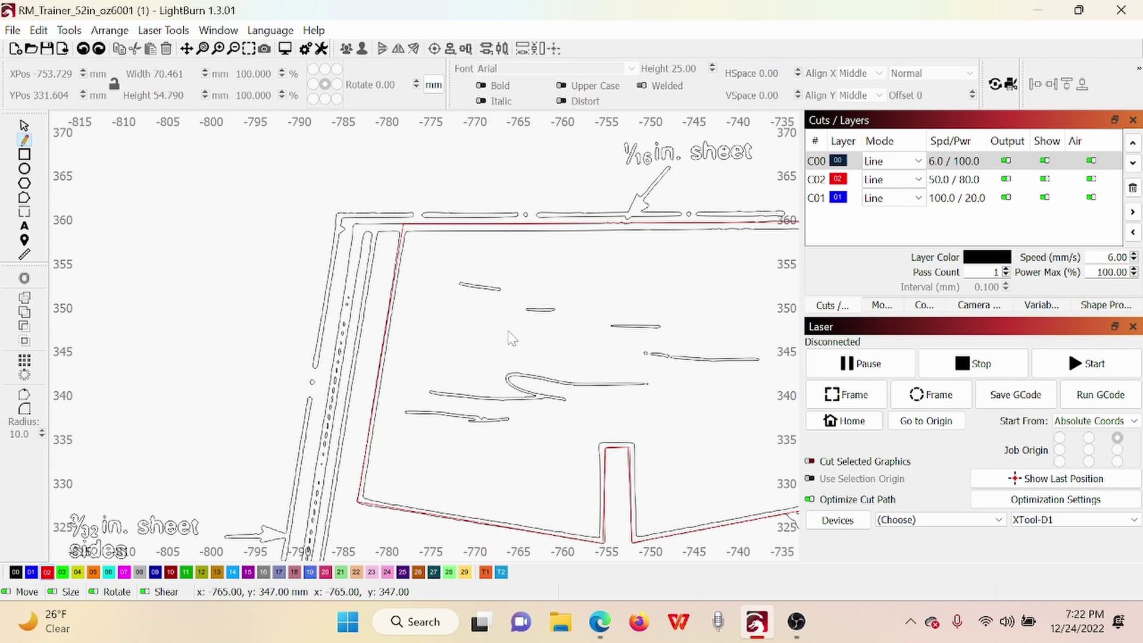
Select the red FL1 former outline and drag it up off the scanned plan.
scroll(403, 248, up, 5)
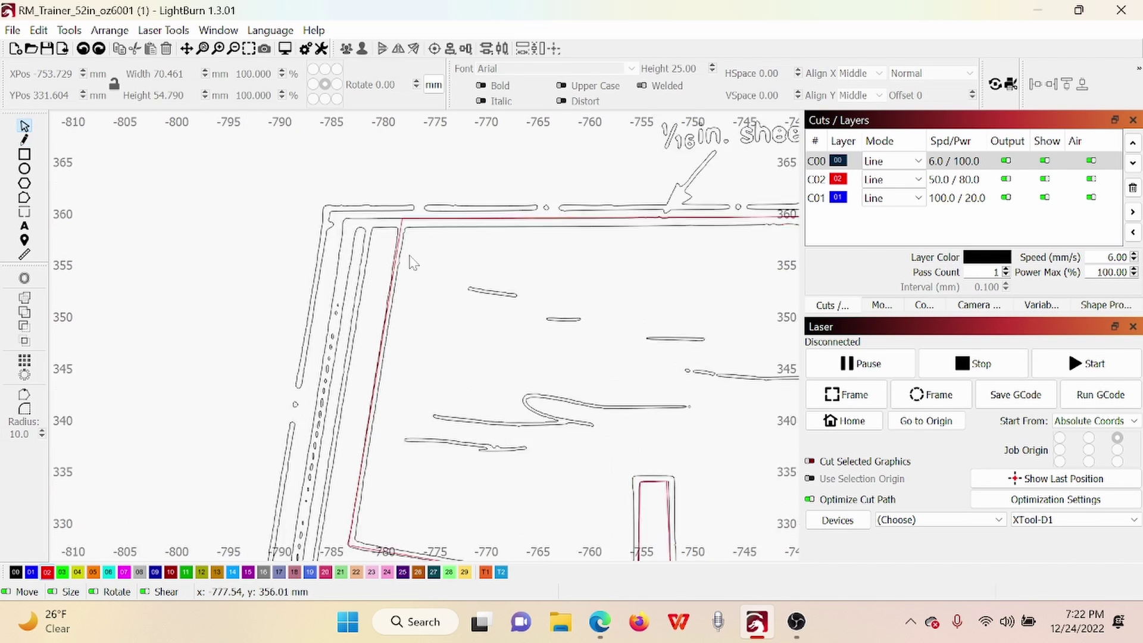
click(390, 173)
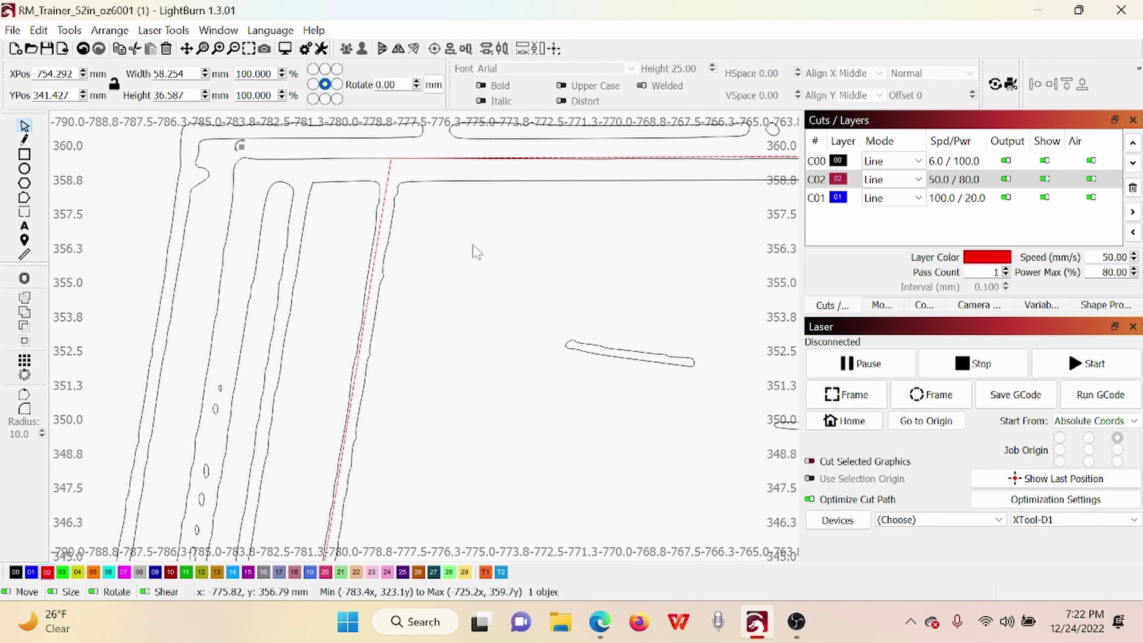
scroll(383, 255, down, 5)
scroll(382, 254, down, 4)
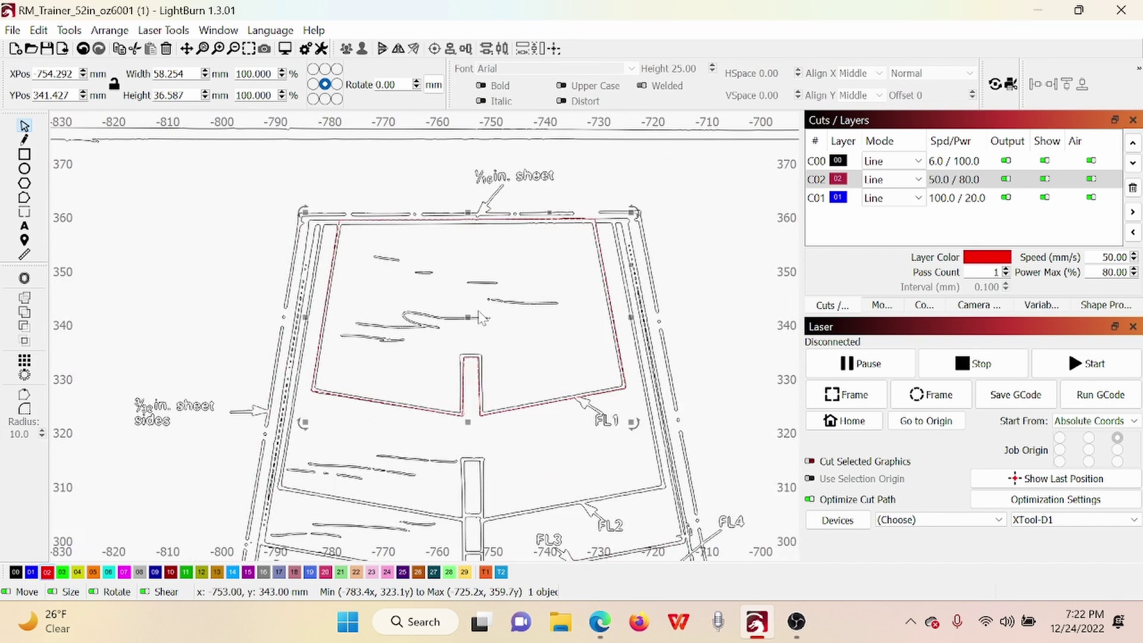
drag(470, 318, 409, 322)
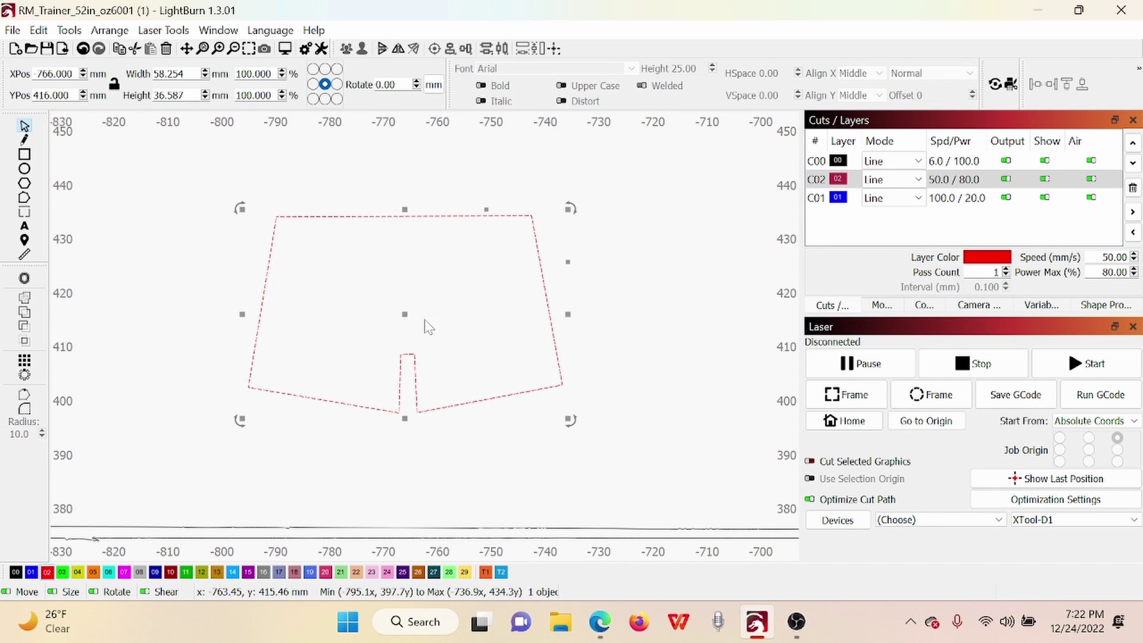
scroll(650, 470, down, 5)
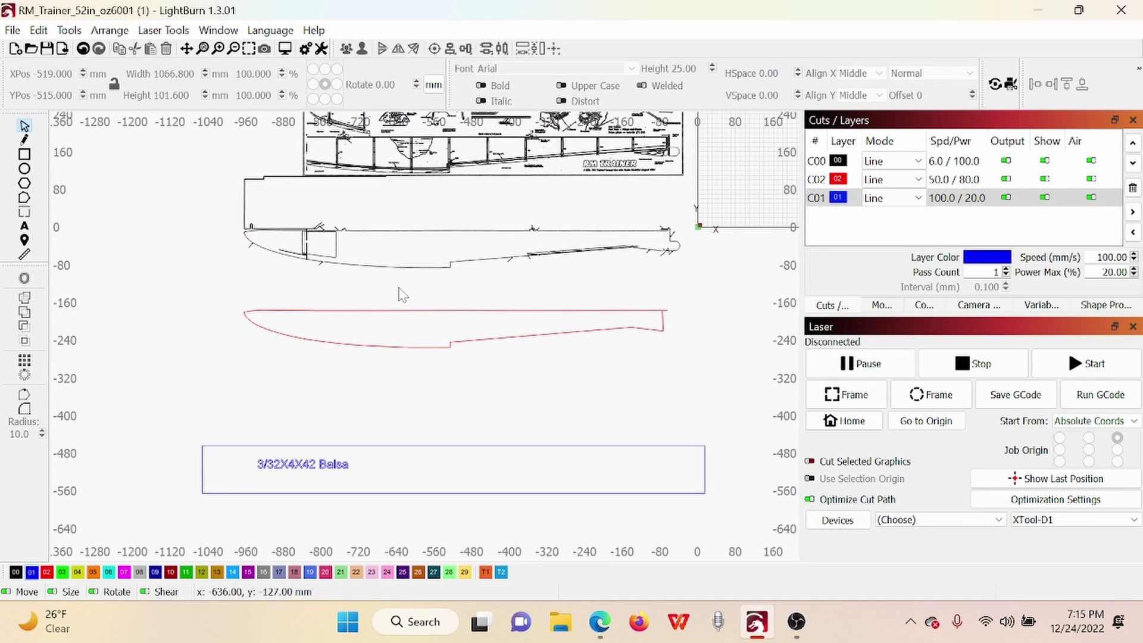
scroll(390, 333, up, 1)
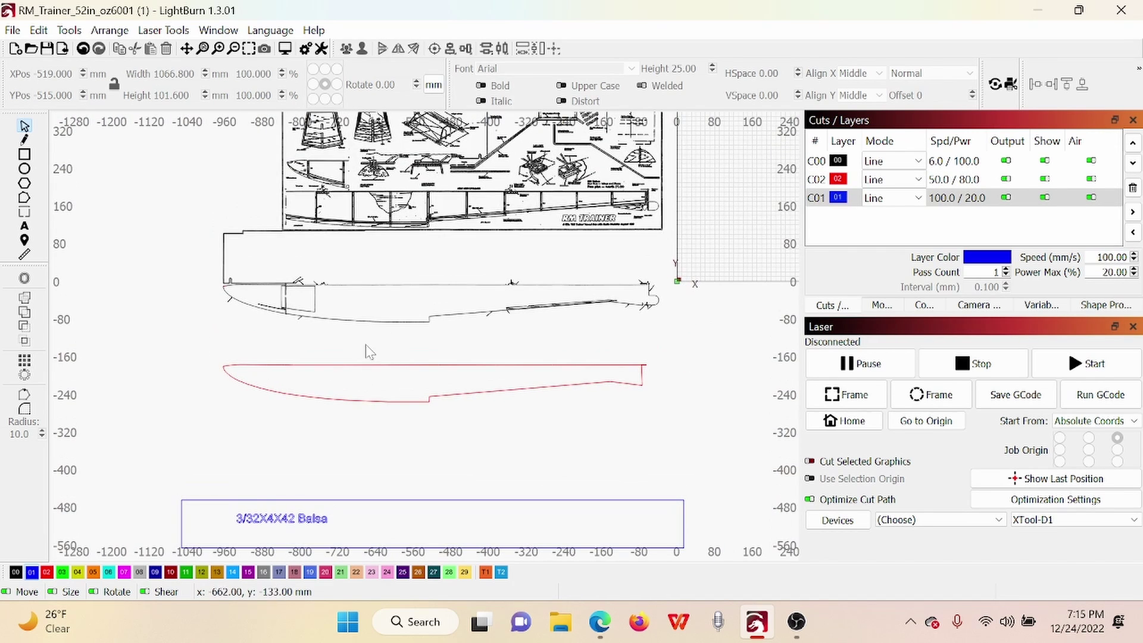
scroll(409, 217, up, 5)
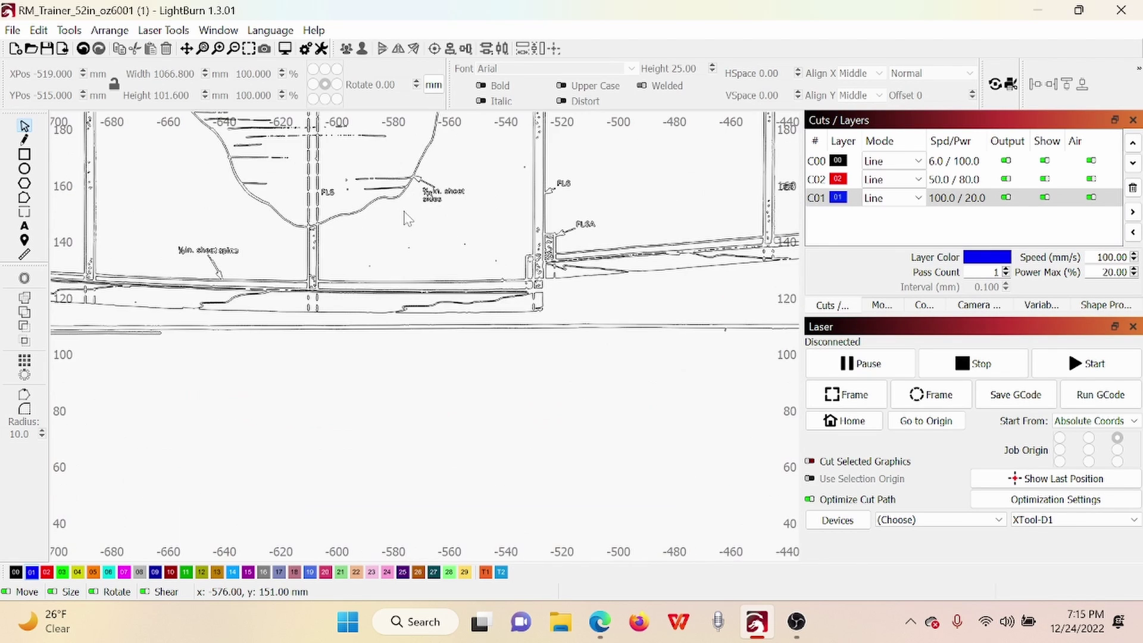
scroll(464, 204, up, 3)
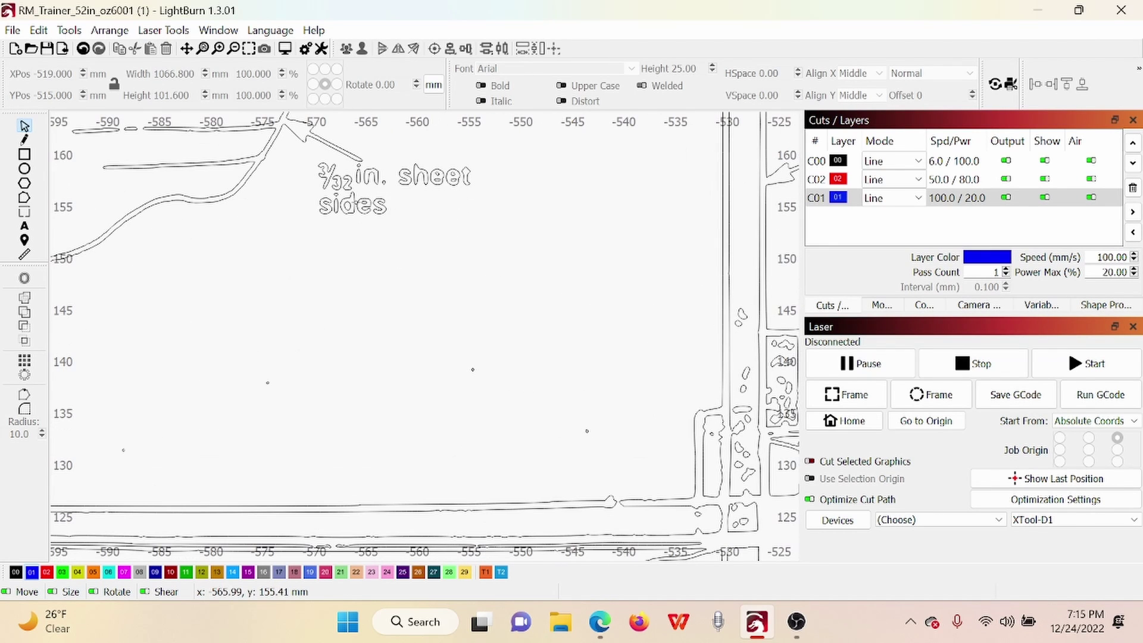
scroll(417, 215, down, 8)
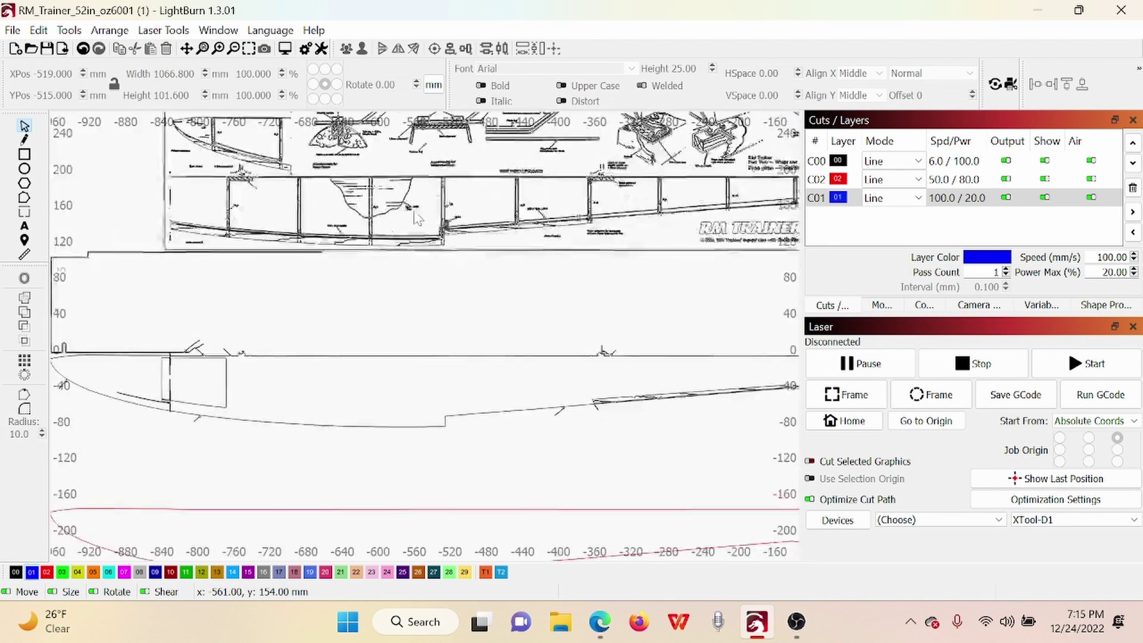
scroll(410, 226, down, 2)
scroll(372, 297, down, 3)
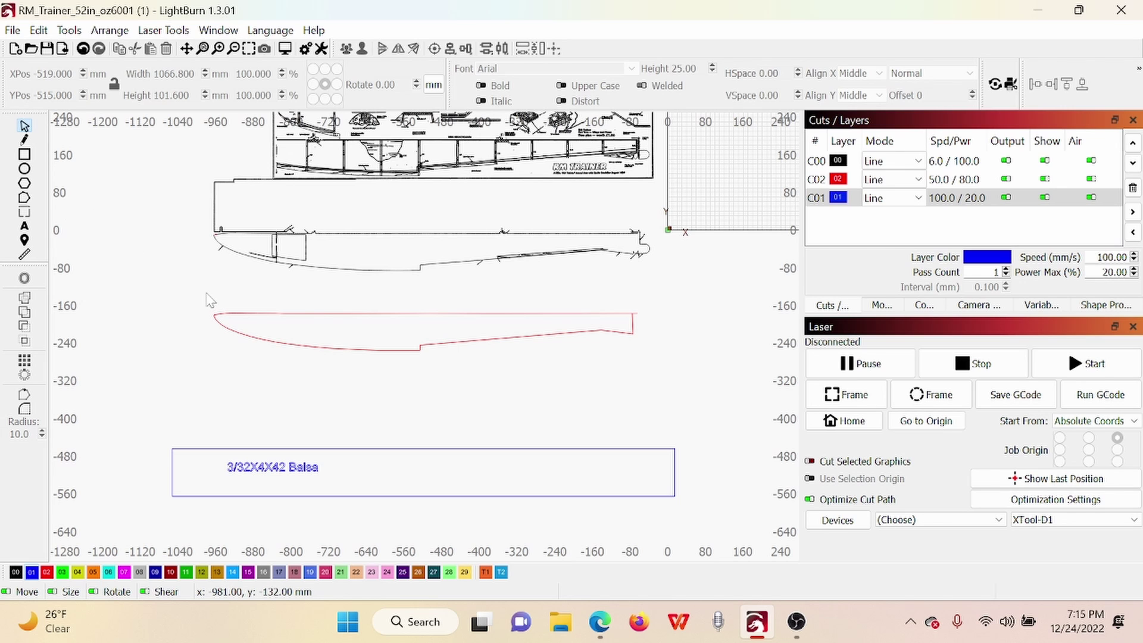
Select the red side outline to confirm its 898.872 mm width, then switch to the converter page.
drag(206, 292, 654, 361)
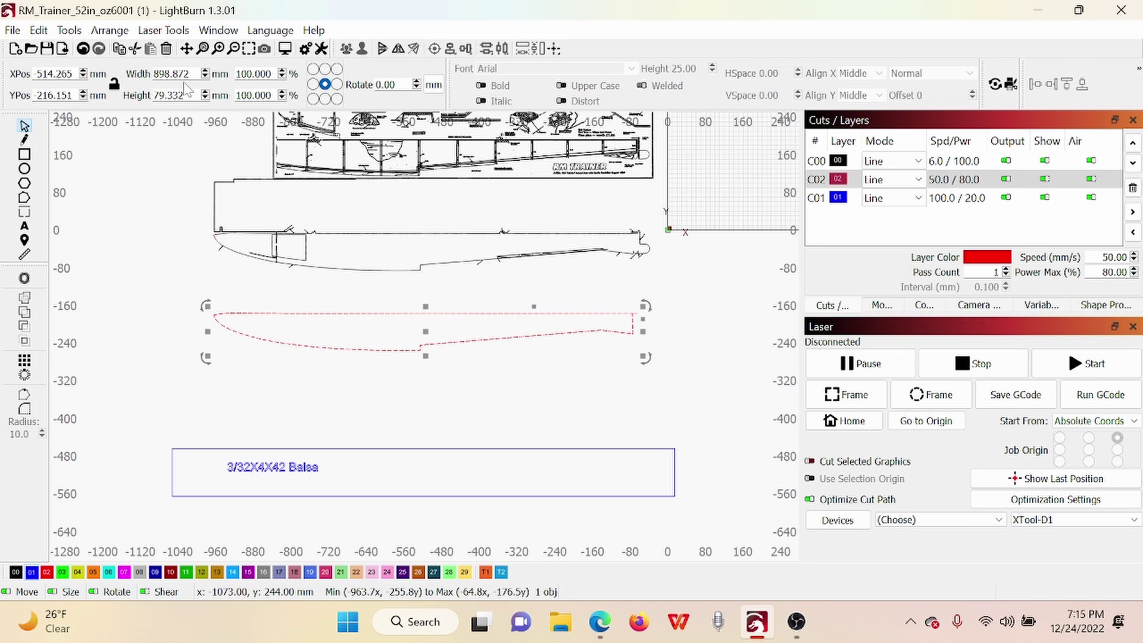
key(alt+Tab)
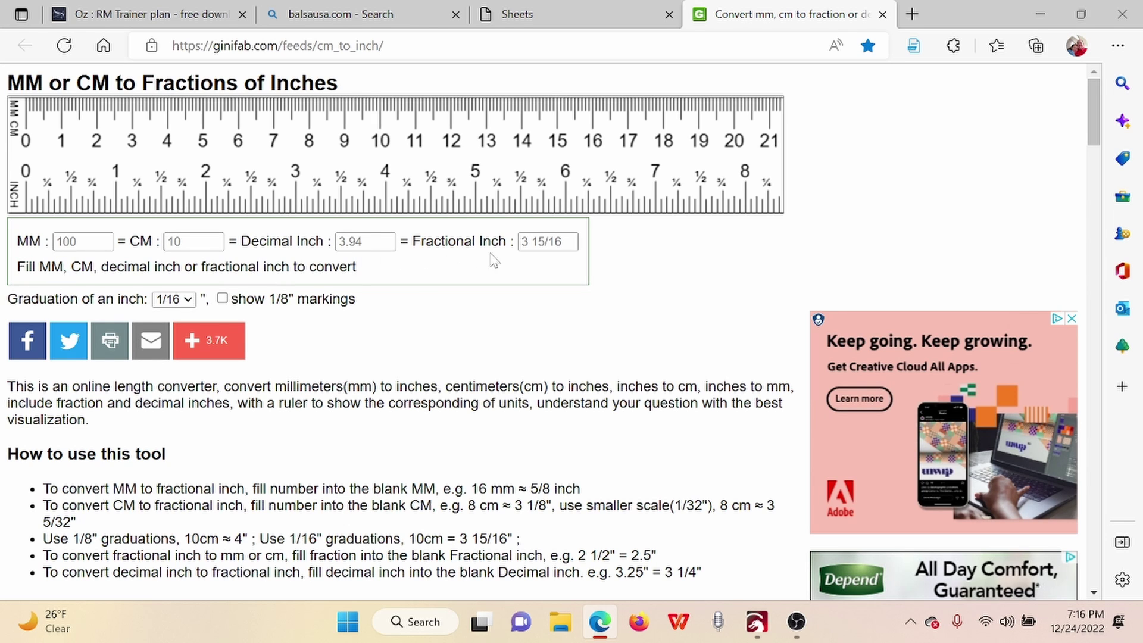
Convert 899 mm to 35 3/8 inches in the Ginifab converter, then return to LightBurn.
key(alt+Tab)
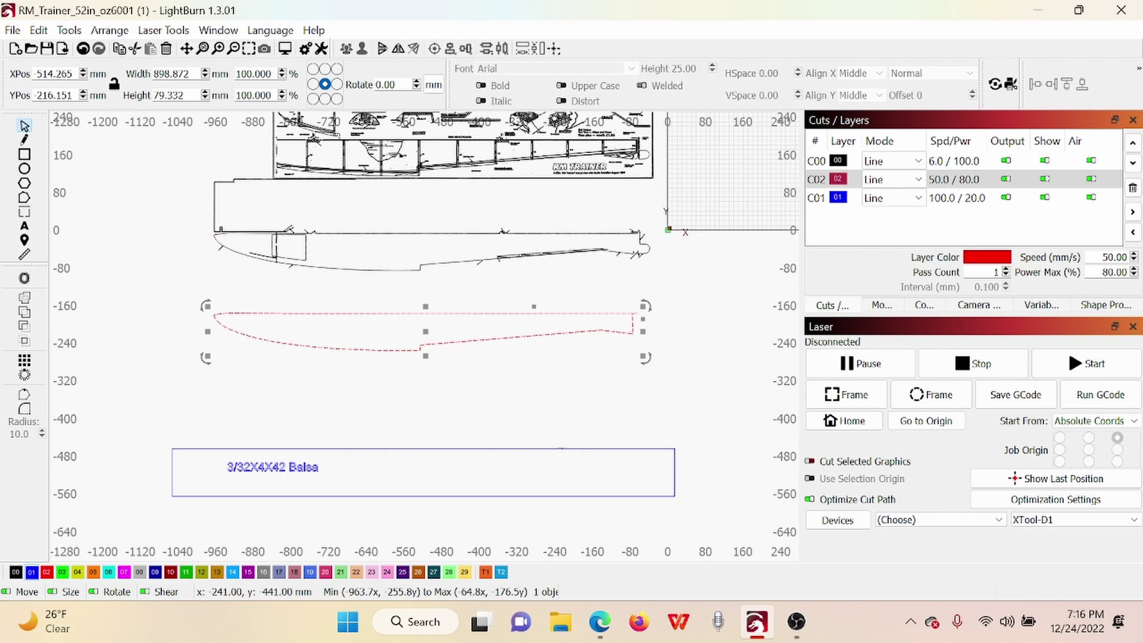
mouse_move(613, 626)
click(624, 583)
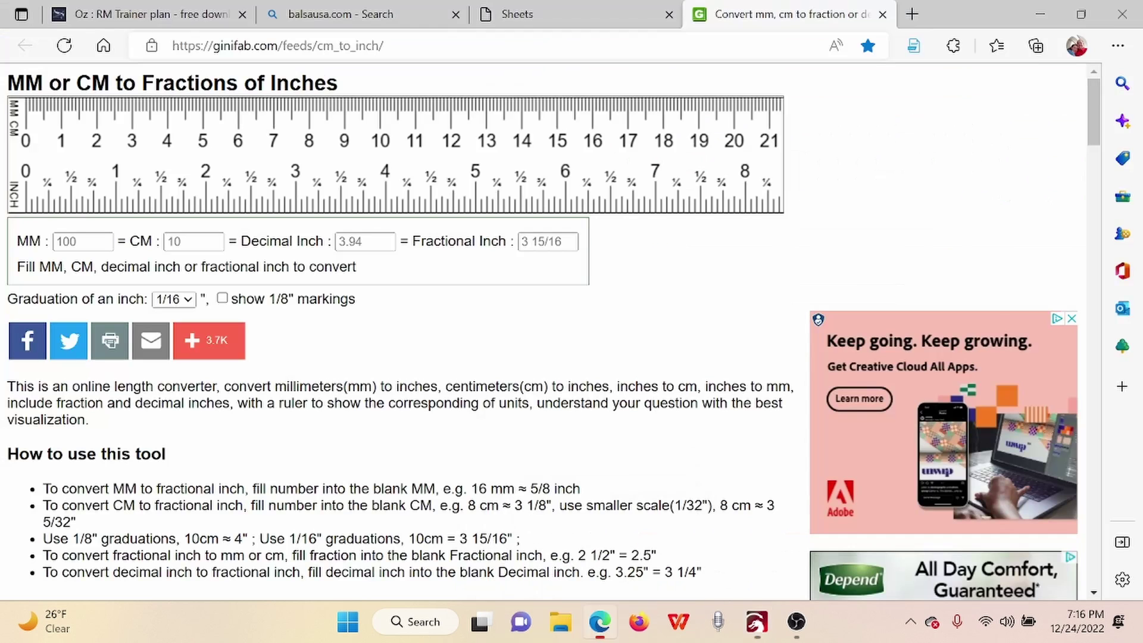
click(59, 241)
text(899)
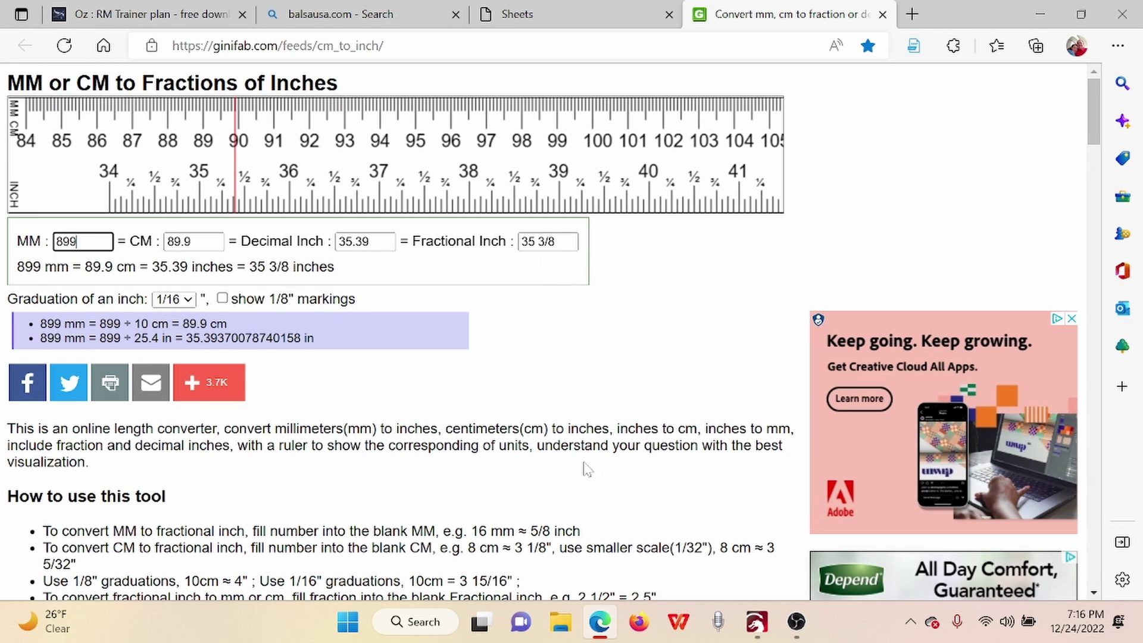
click(757, 624)
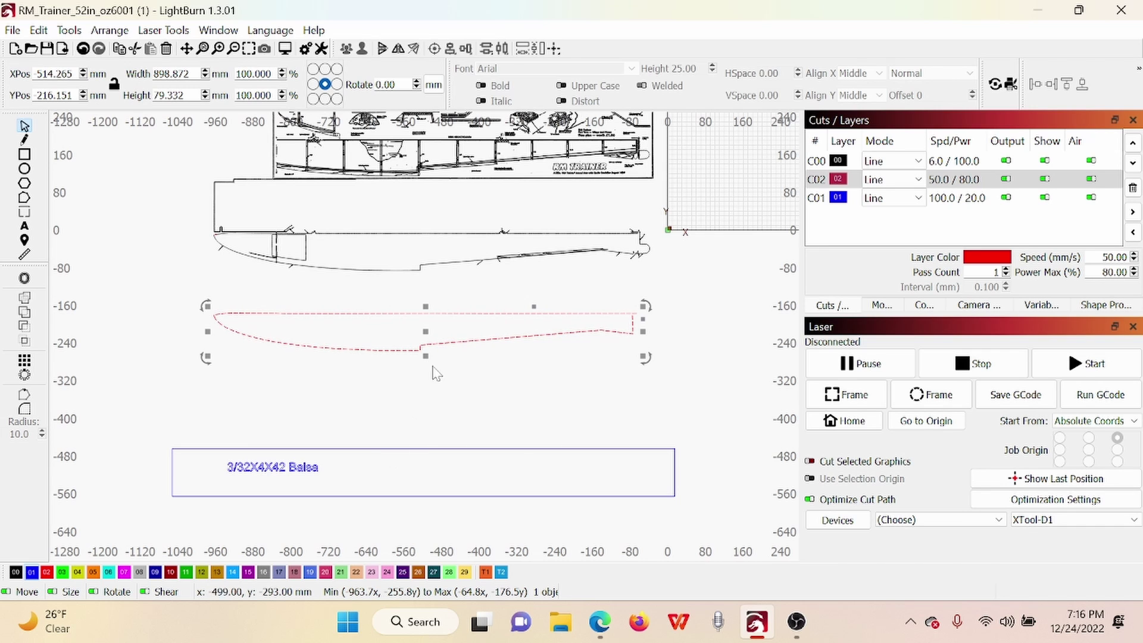
Place the red side piece inside the 3/32X4X42 Balsa rectangle and group them.
drag(427, 329, 393, 477)
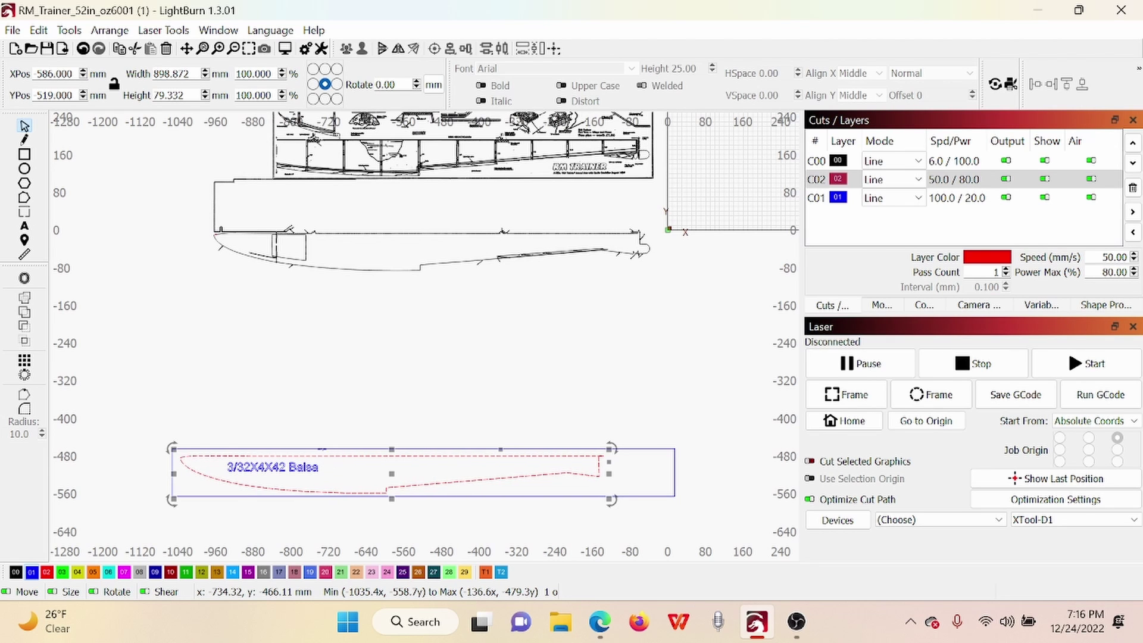
shift+click(323, 448)
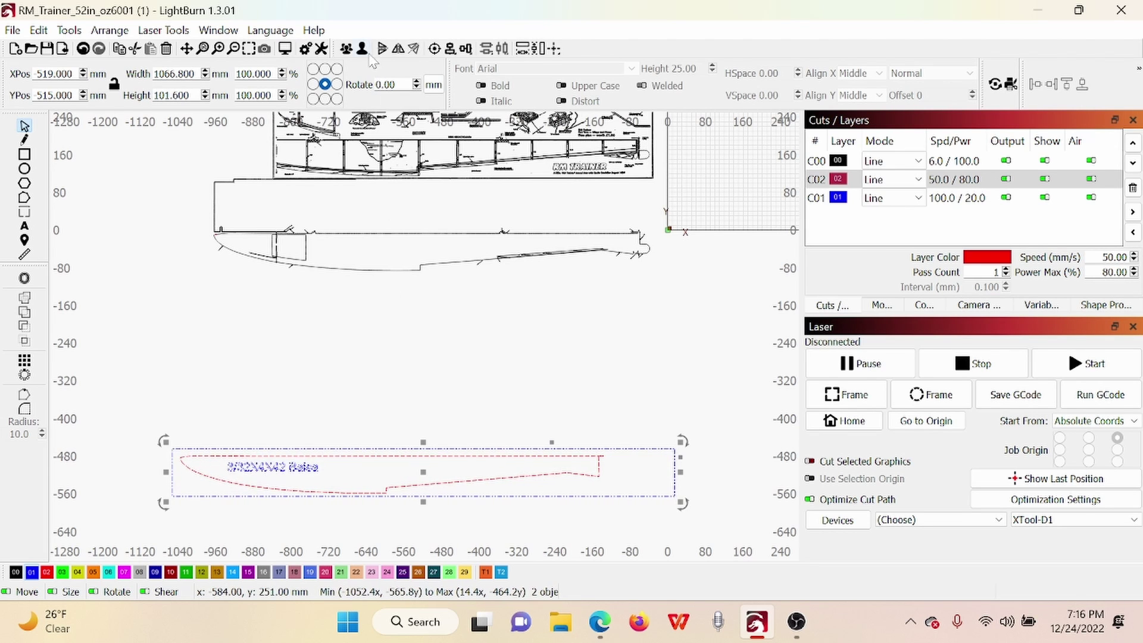
click(346, 49)
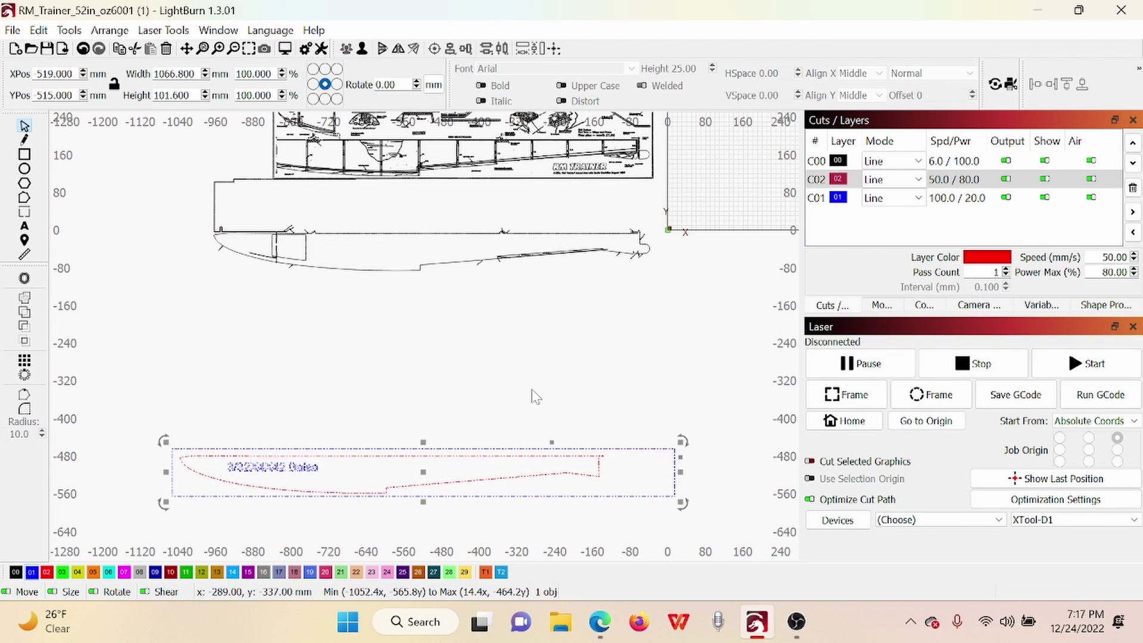
Move the grouped side piece and balsa sheet beside the work area.
scroll(476, 363, down, 2)
scroll(357, 357, down, 1)
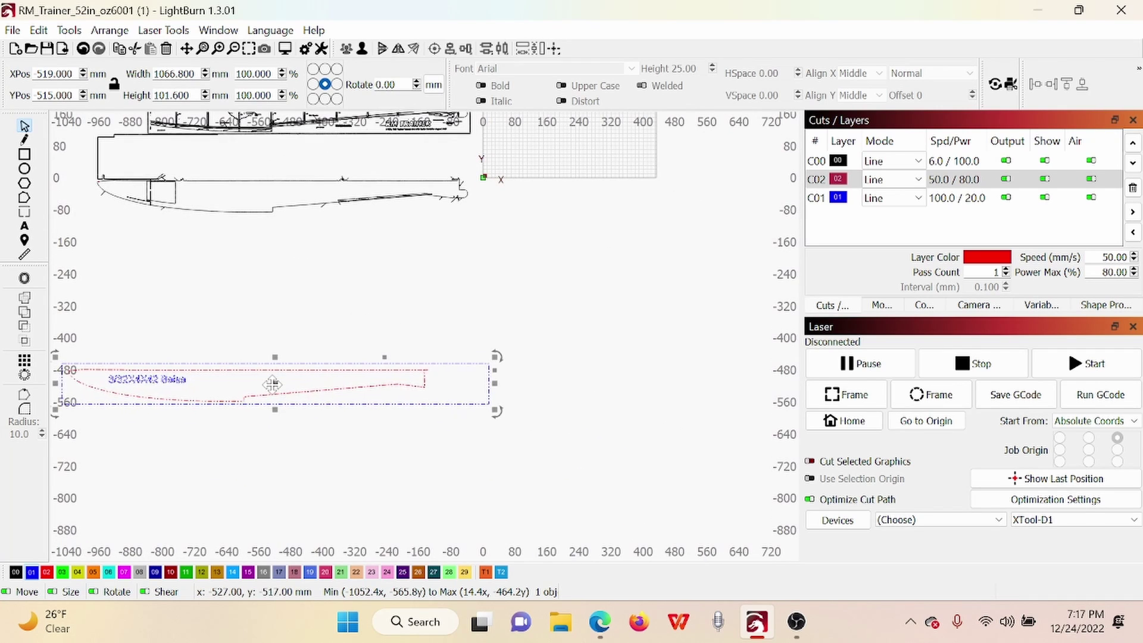
drag(272, 385, 604, 186)
scroll(619, 325, down, 2)
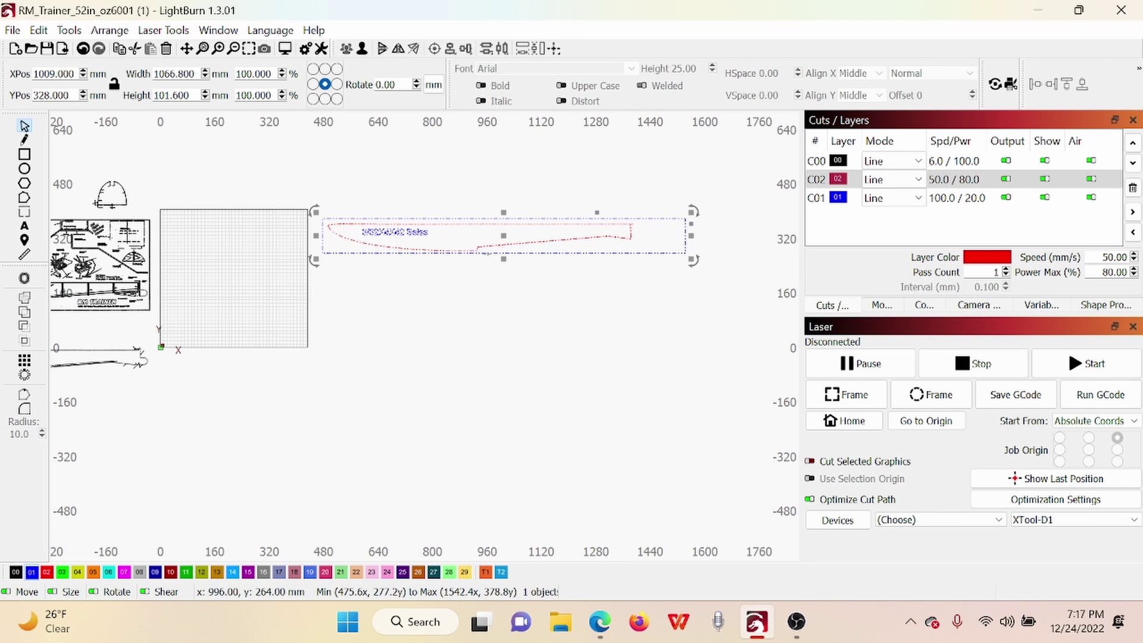
scroll(387, 239, up, 2)
click(398, 189)
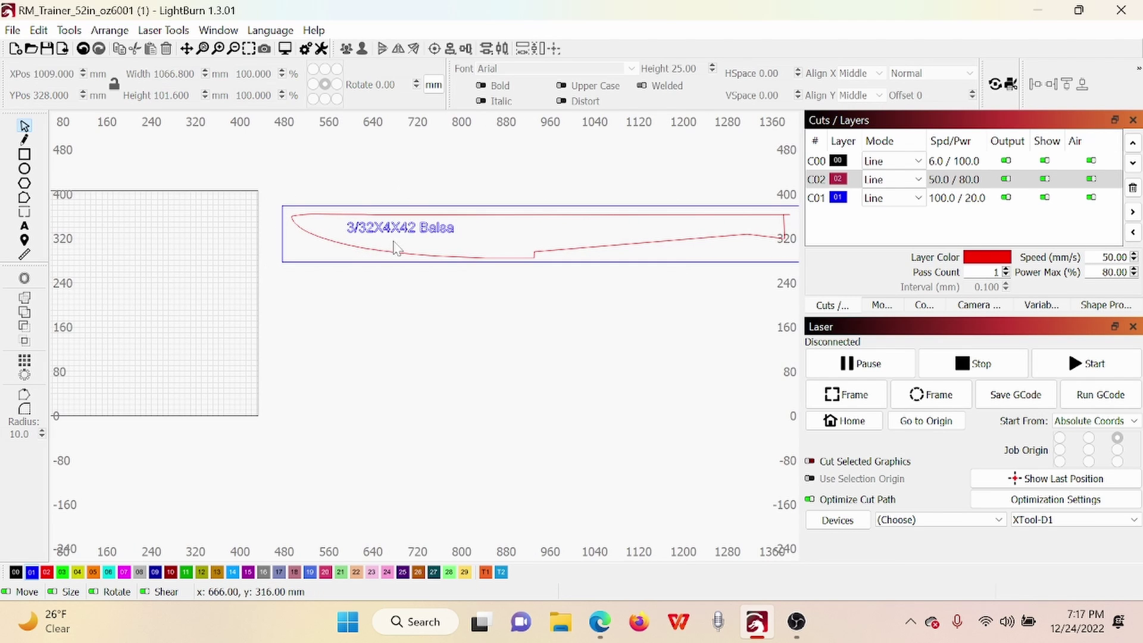
scroll(527, 321, down, 3)
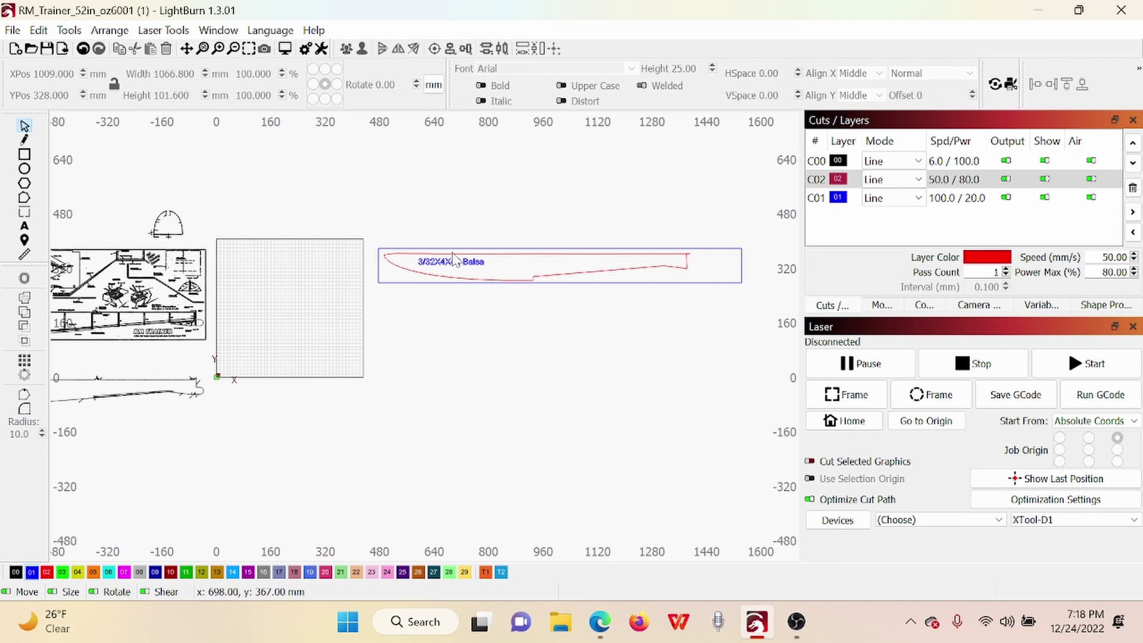
scroll(417, 411, down, 2)
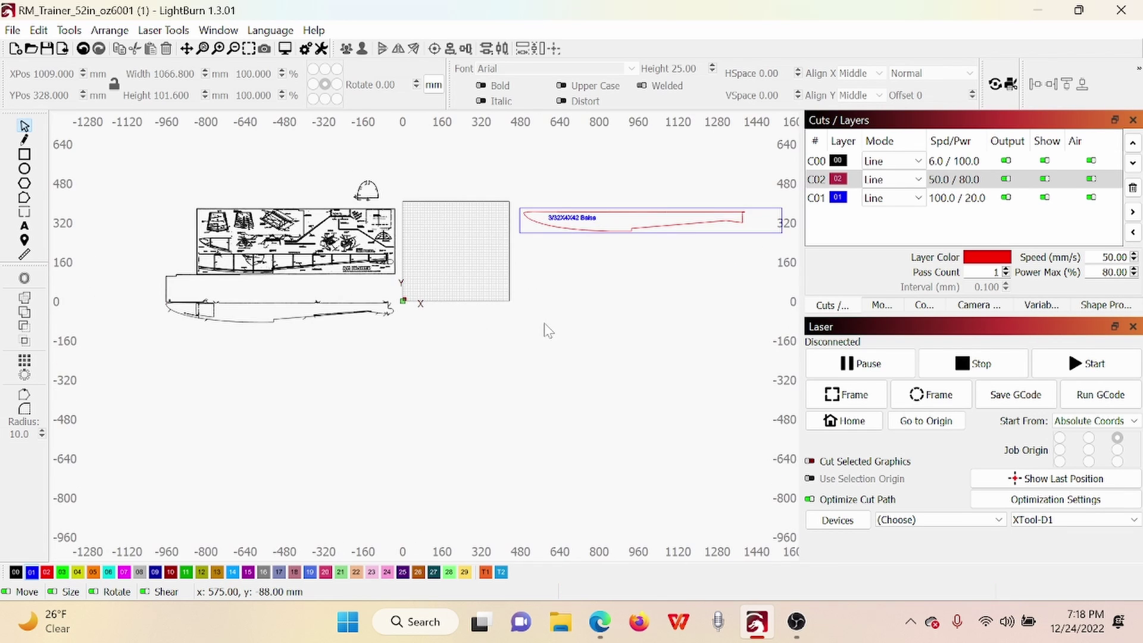
scroll(548, 331, down, 2)
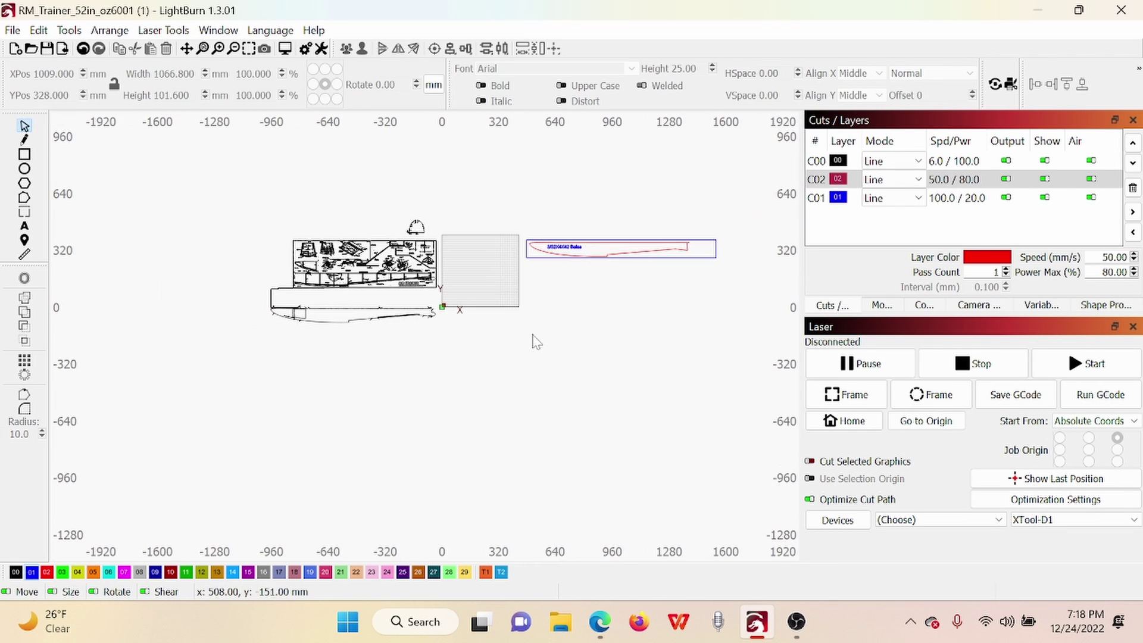
scroll(536, 309, down, 1)
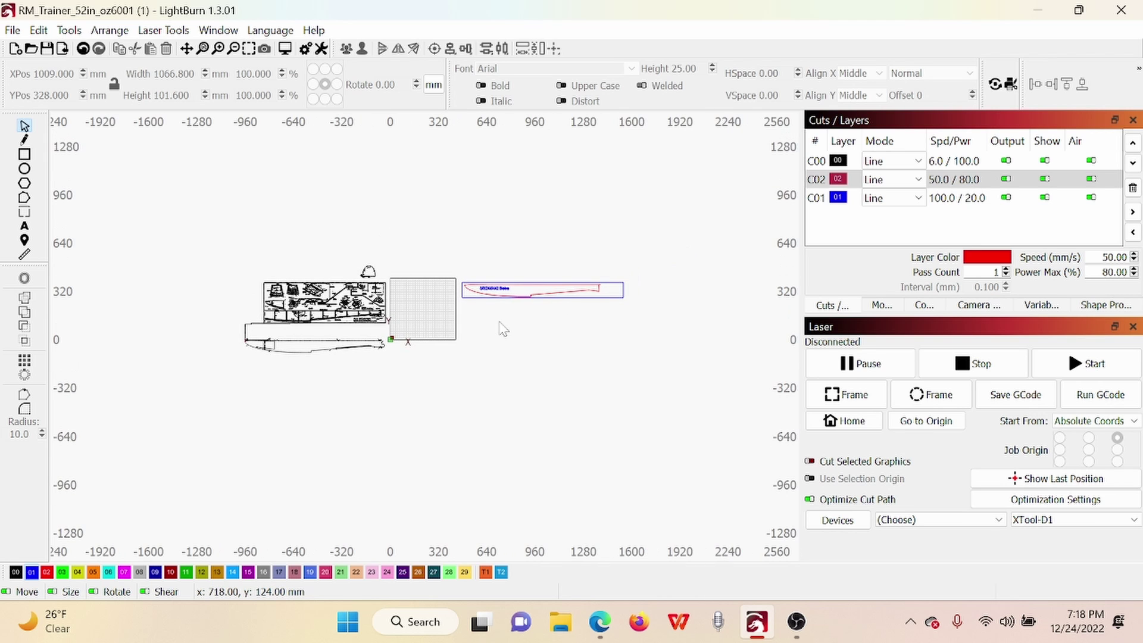
scroll(499, 331, up, 2)
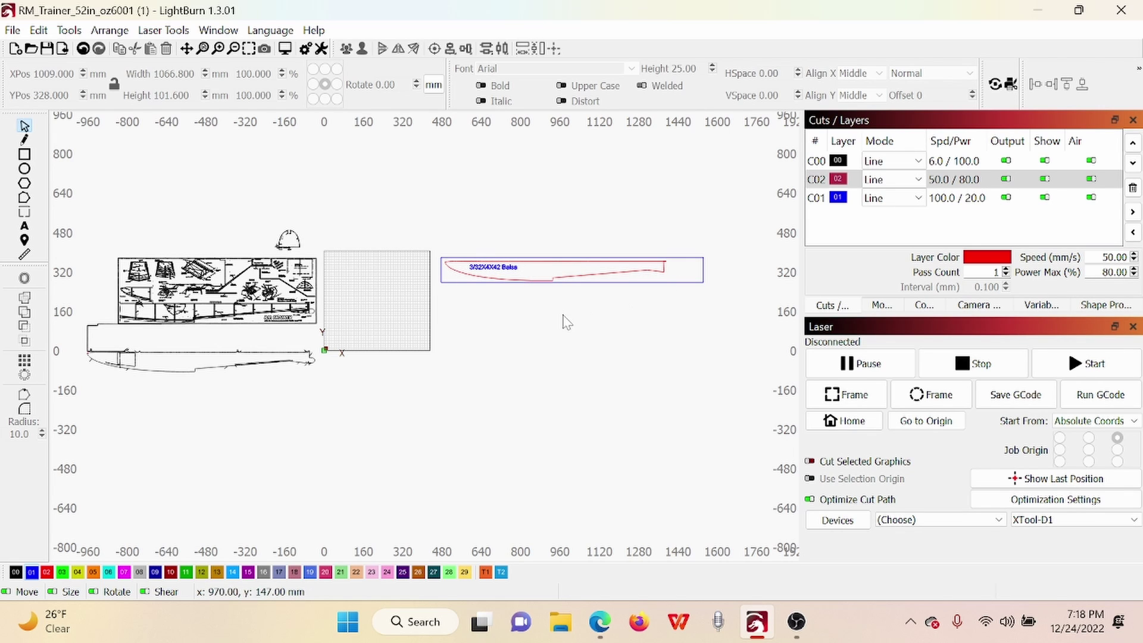
Grid-array the grouped side piece on balsa into 2 columns by 2 rows.
click(542, 281)
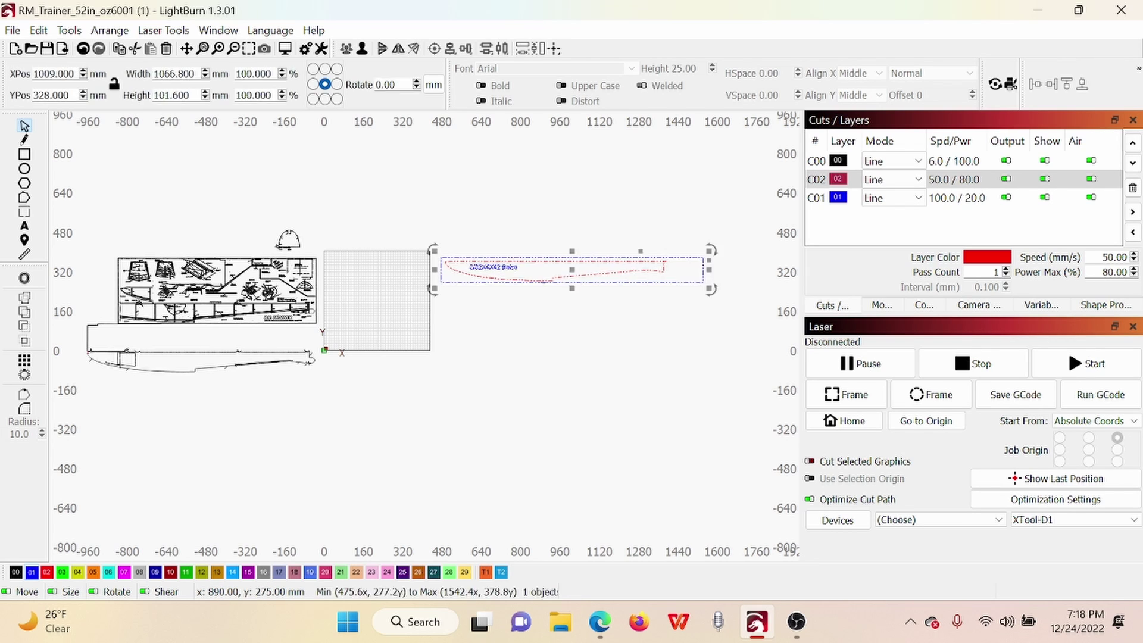
click(26, 361)
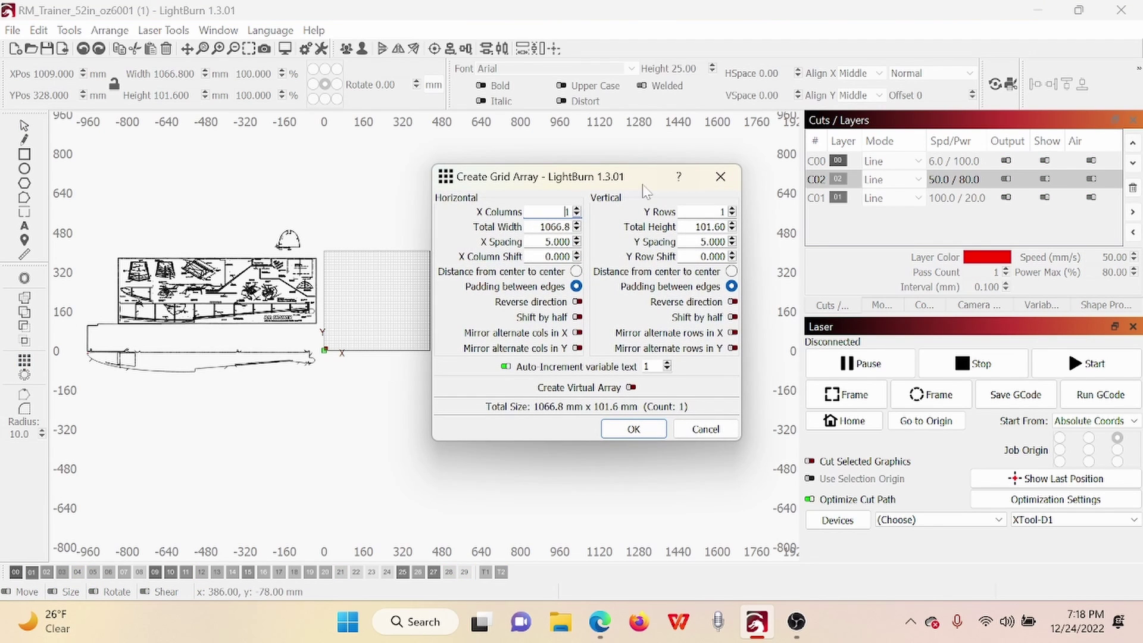
drag(642, 183, 963, 178)
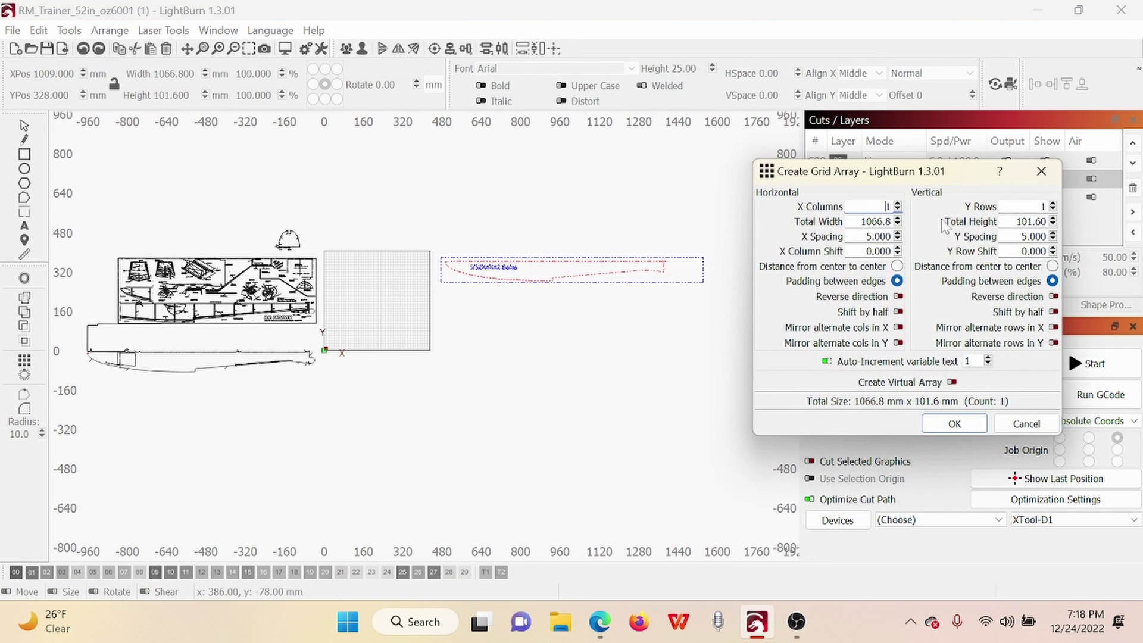
click(897, 203)
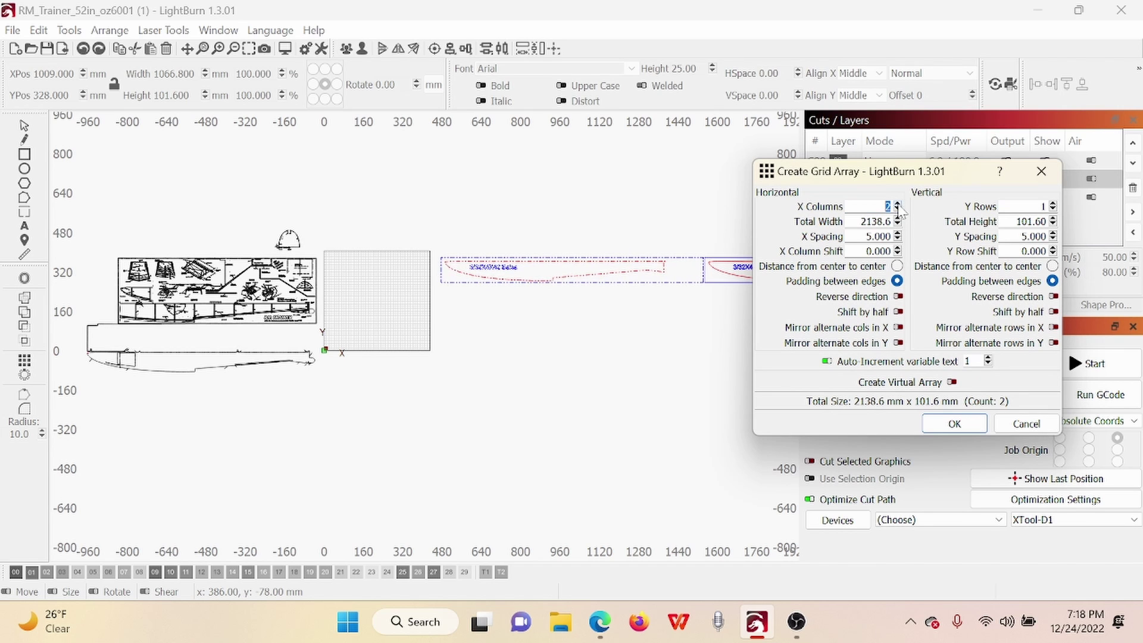
click(1052, 204)
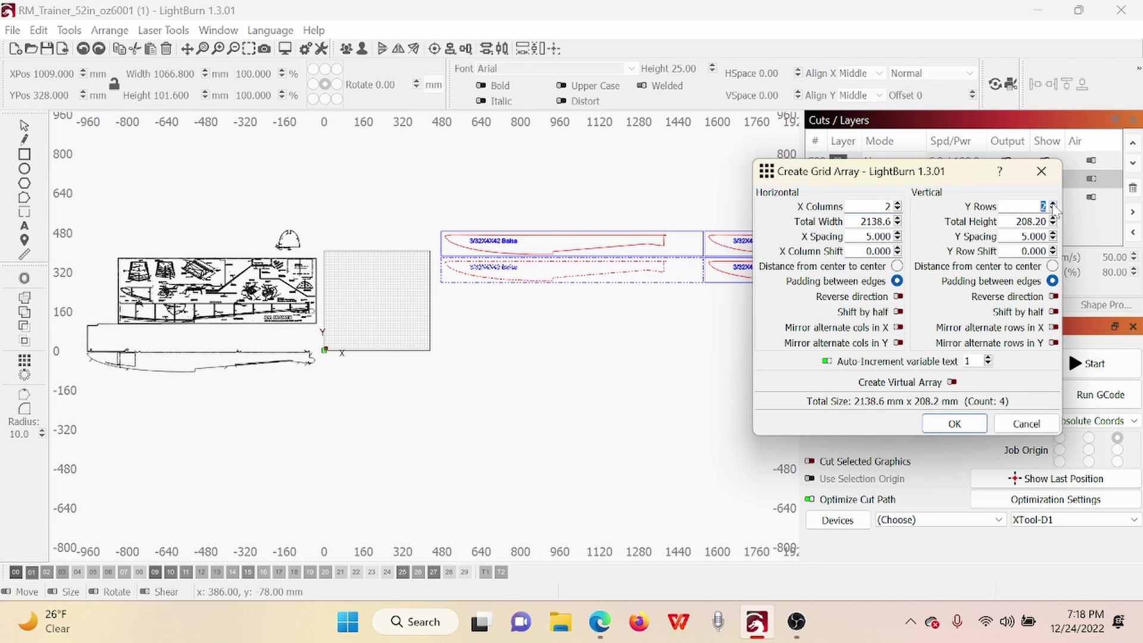
click(947, 426)
click(708, 405)
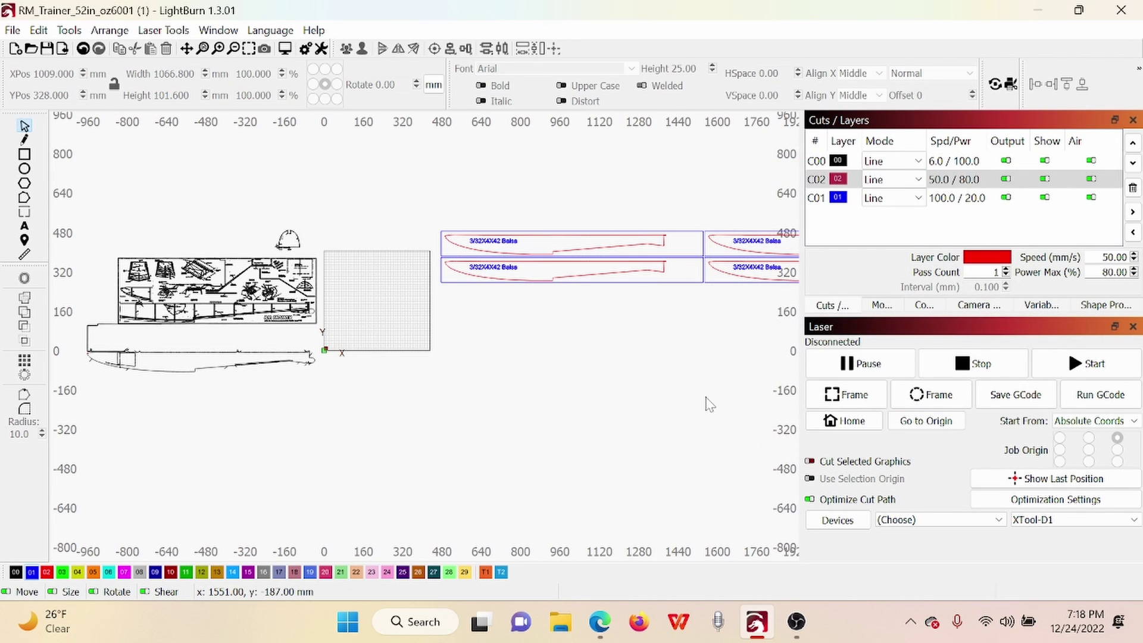
scroll(595, 404, down, 2)
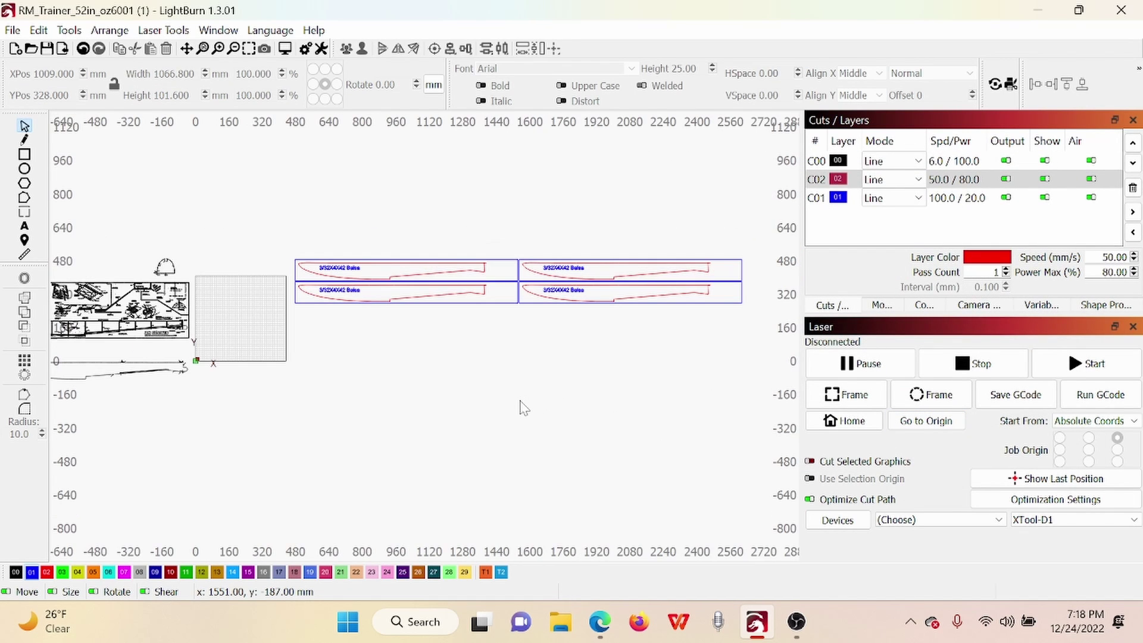